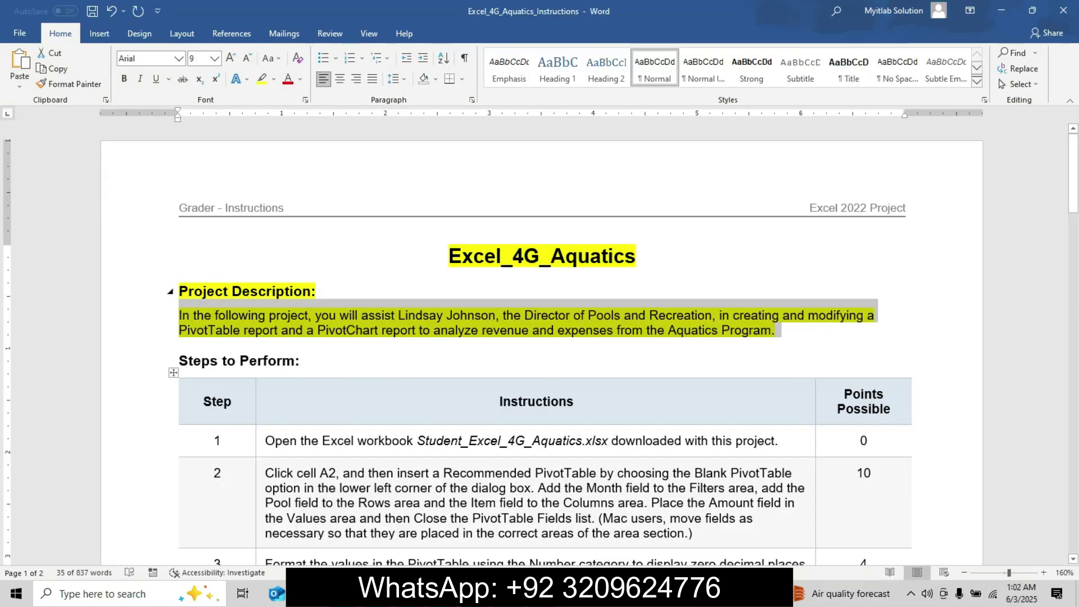
# - Undo the yellow highlighting on the document title, the Project Description heading and the description paragraph
pyautogui.hotkey('ctrl', 'z')
pyautogui.hotkey('ctrl', 'z')
pyautogui.hotkey('ctrl', 'z')
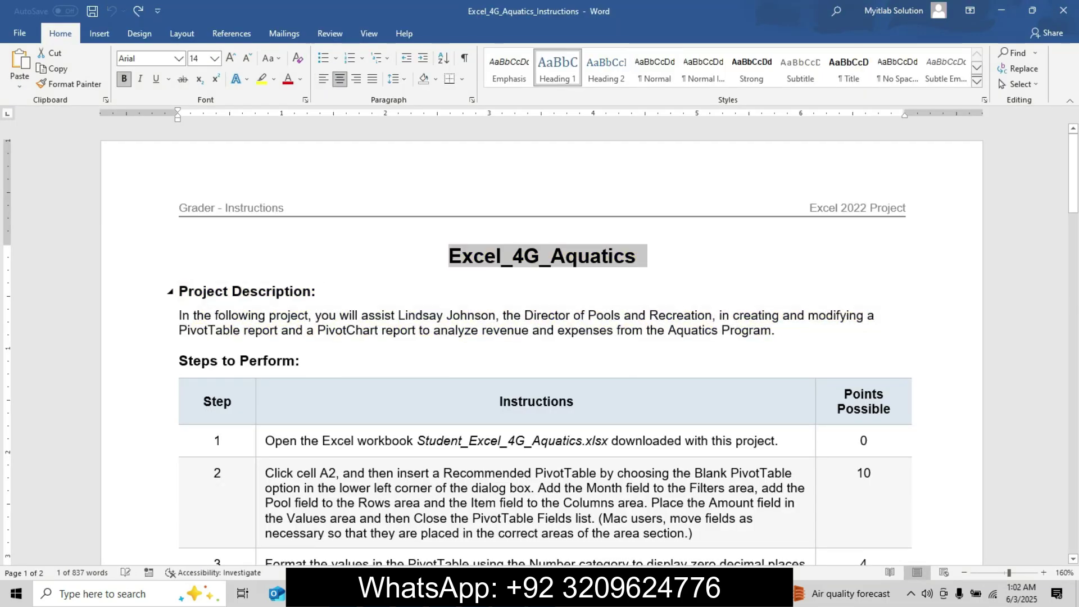
# - Highlight the step 1 instruction in yellow and format its workbook file name as bold, 11 pt, with turquoise highlighting
pyautogui.tripleClick(266, 440)
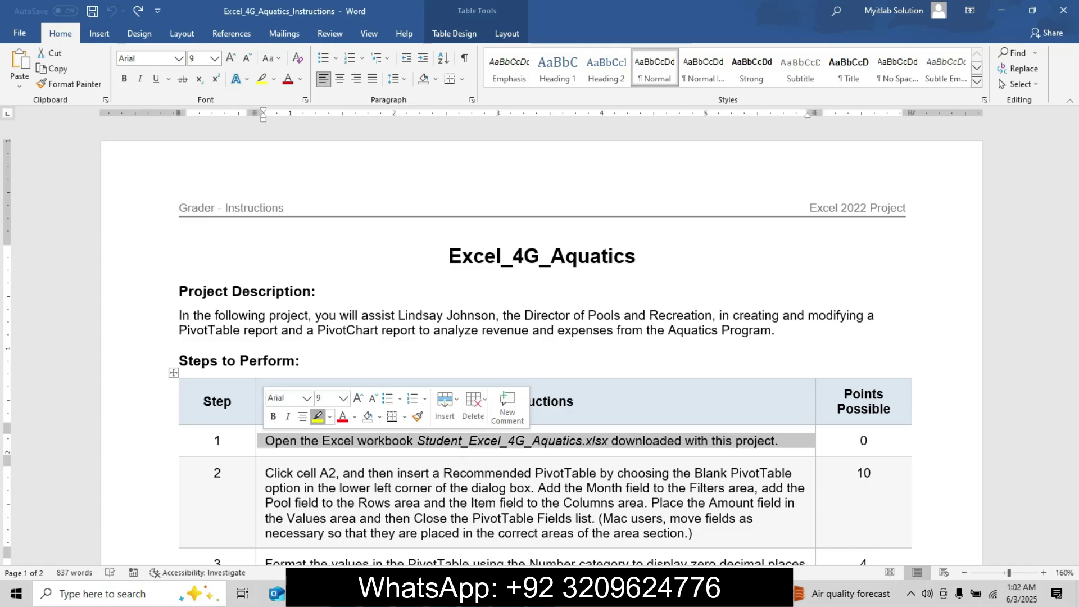
pyautogui.click(318, 416)
pyautogui.moveTo(416, 440); pyautogui.dragTo(581, 440)
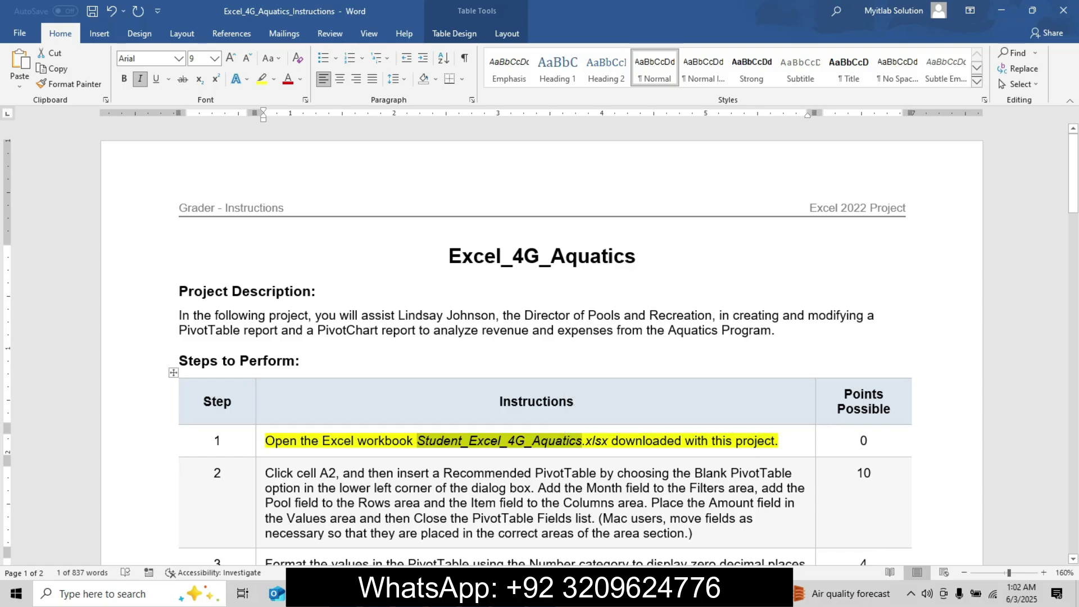
pyautogui.click(416, 441)
pyautogui.moveTo(416, 440); pyautogui.dragTo(608, 441)
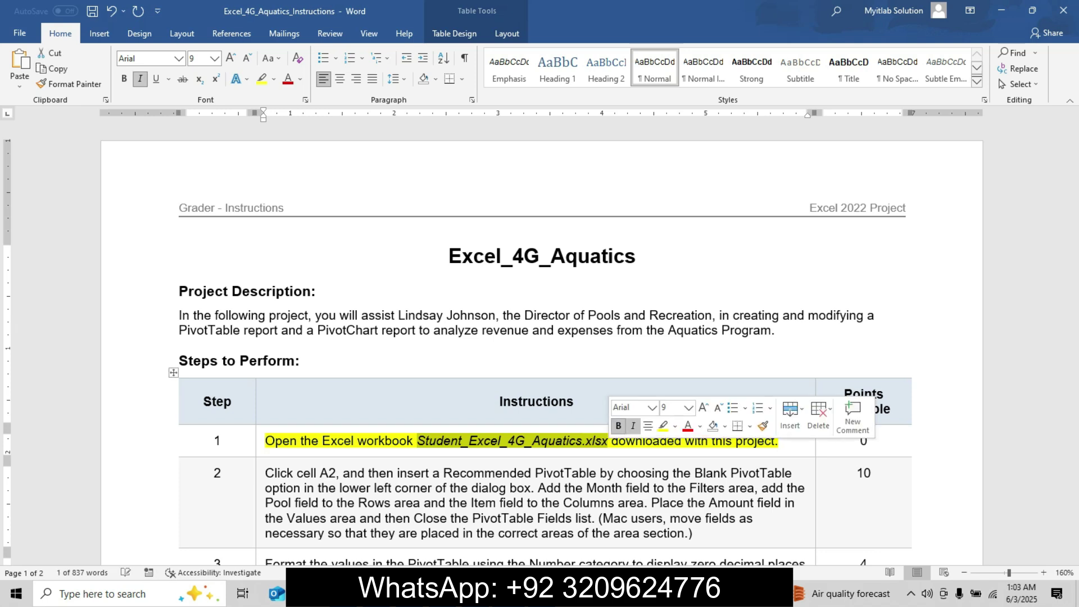
pyautogui.click(618, 425)
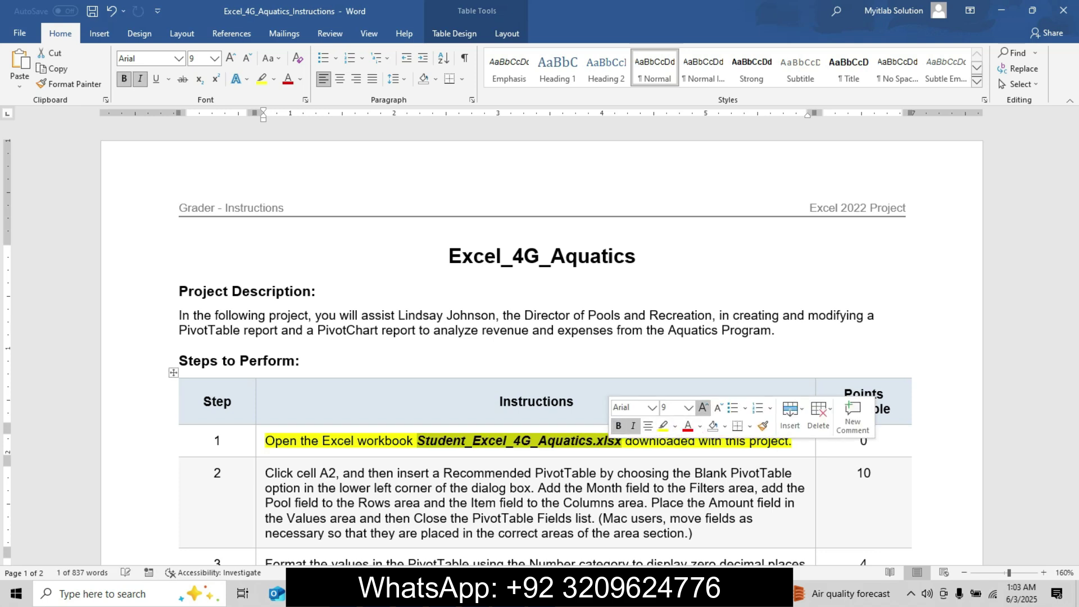
pyautogui.click(703, 407)
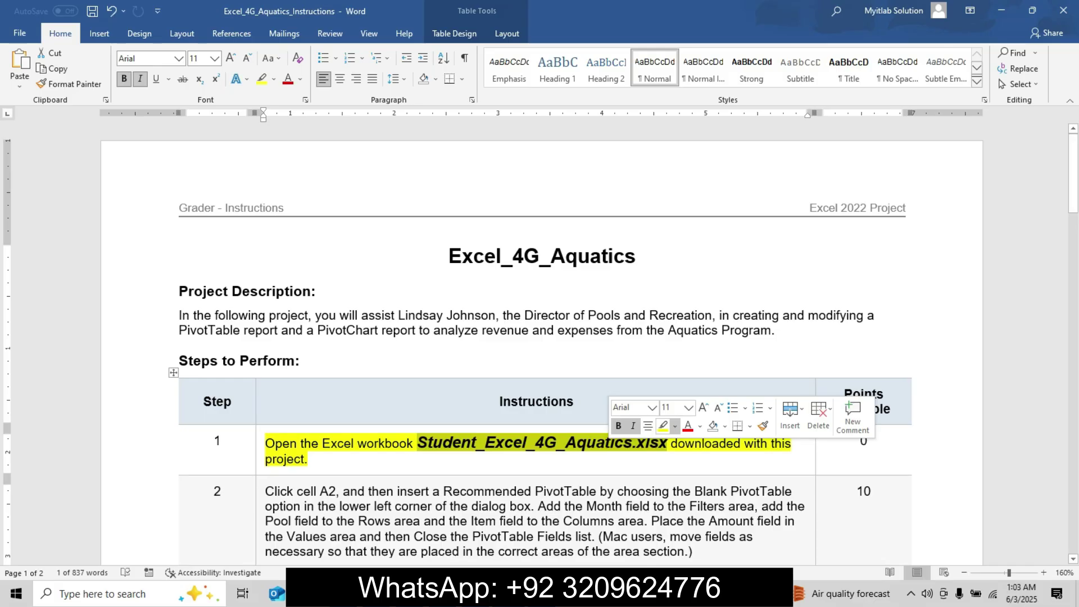
pyautogui.click(675, 425)
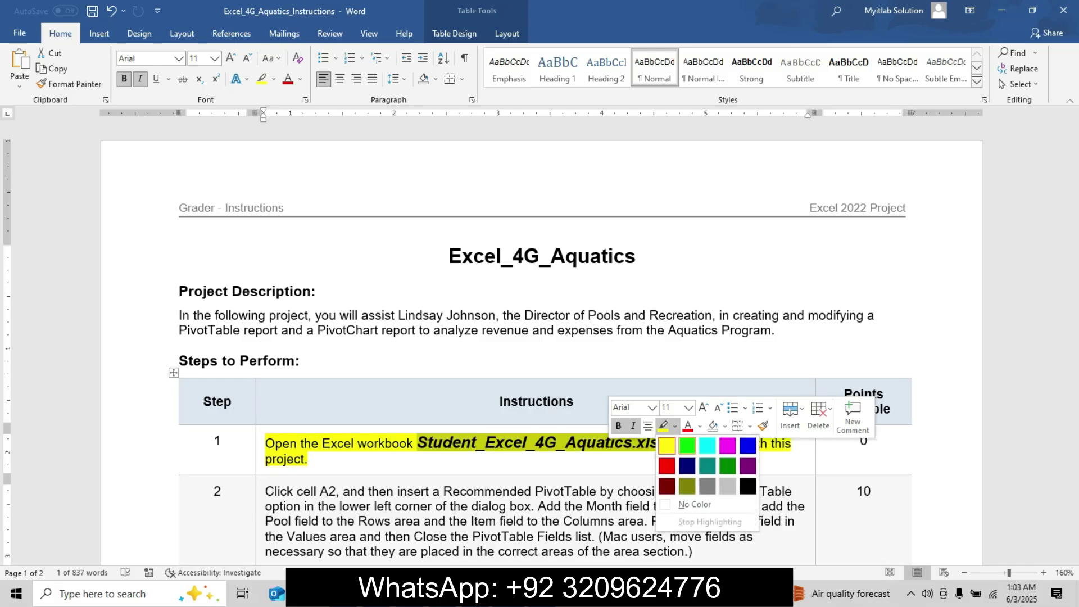
pyautogui.click(702, 444)
pyautogui.click(666, 442)
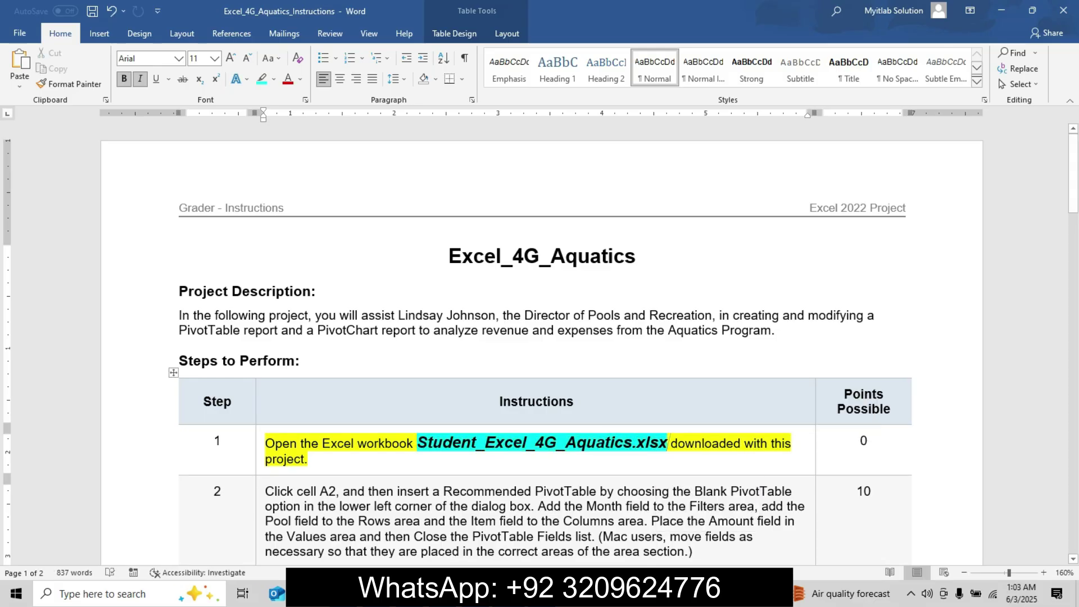
pyautogui.tripleClick(428, 443)
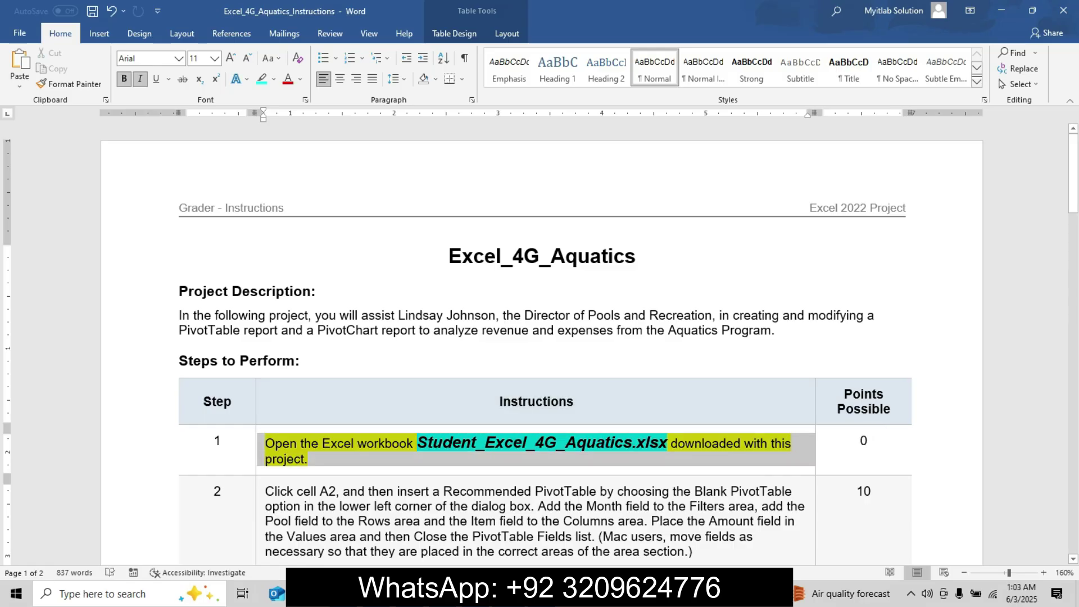
pyautogui.moveTo(1072, 170); pyautogui.dragTo(1071, 198)
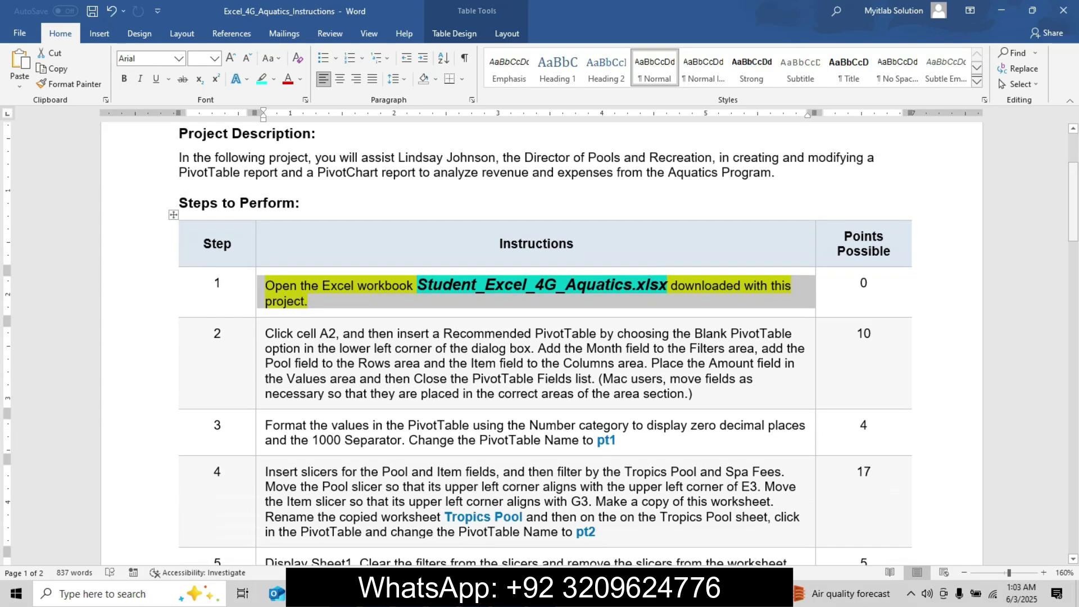
pyautogui.press('alt')
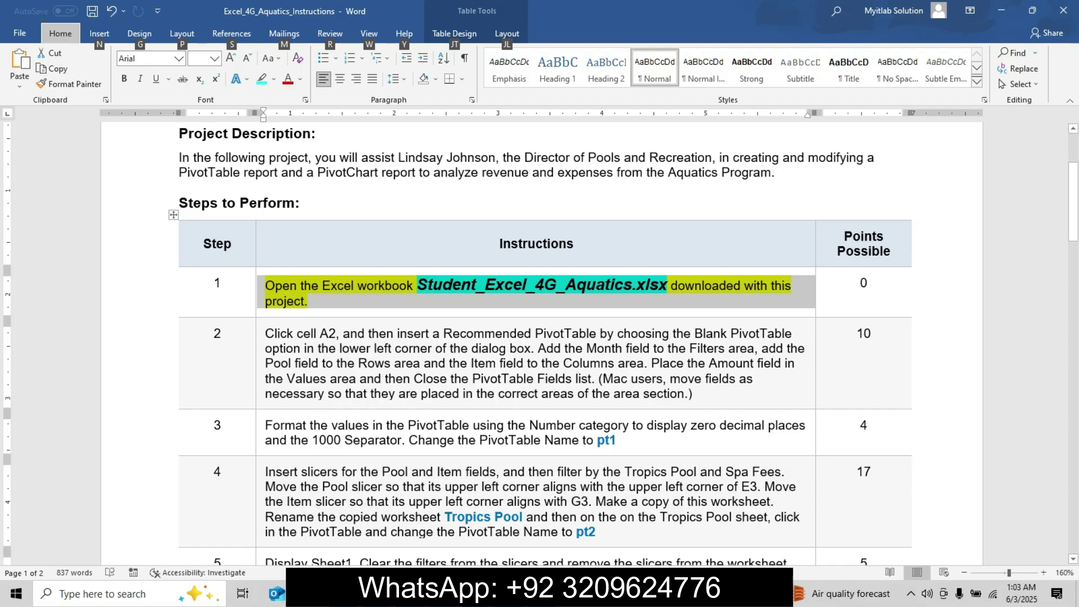
pyautogui.click(559, 243)
pyautogui.hotkey('alt', 'Tab')
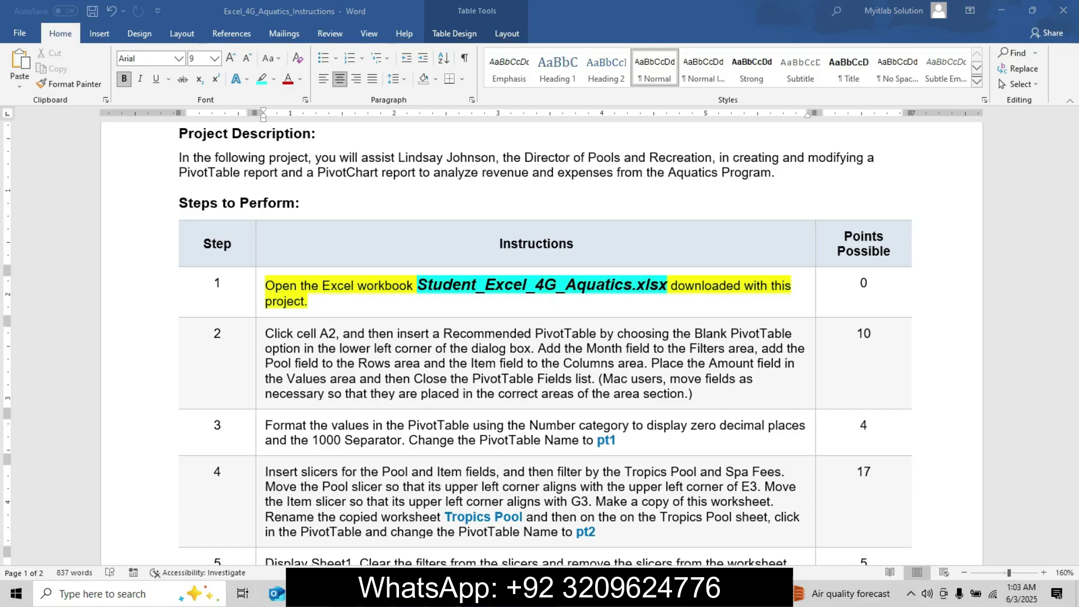
pyautogui.hotkey('alt', 'Tab')
# - Undo all the highlighting, bold and font size changes made to the step 1 instruction
pyautogui.hotkey('ctrl', 'z')
pyautogui.hotkey('ctrl', 'z')
pyautogui.hotkey('ctrl', 'z')
pyautogui.hotkey('ctrl', 'z')
pyautogui.hotkey('ctrl', 'z')
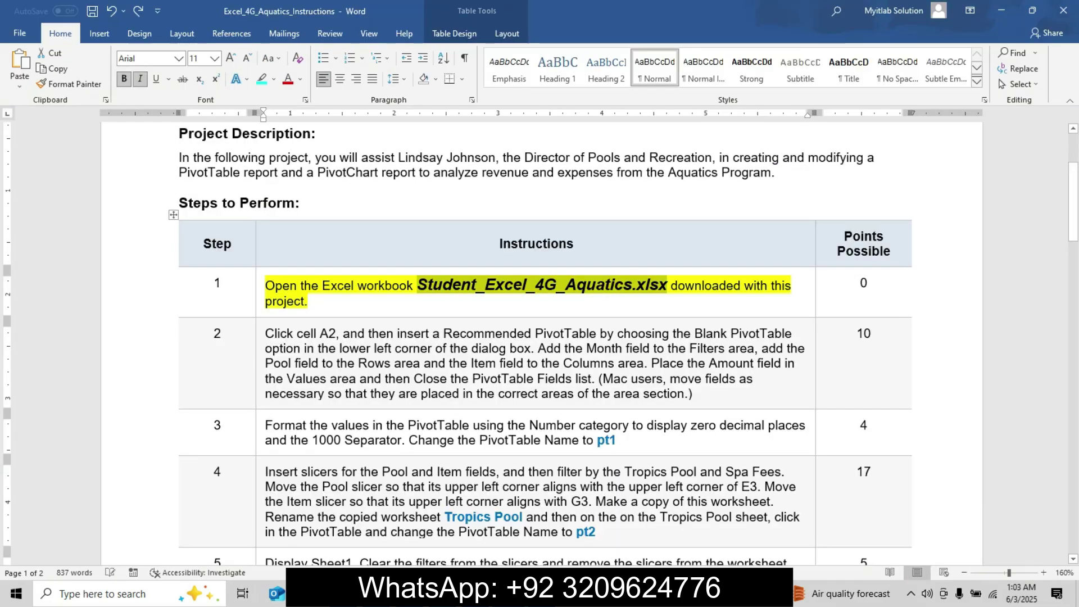
# - Format the whole step 2 instruction as bold 11 pt text with turquoise highlighting
pyautogui.click(261, 318)
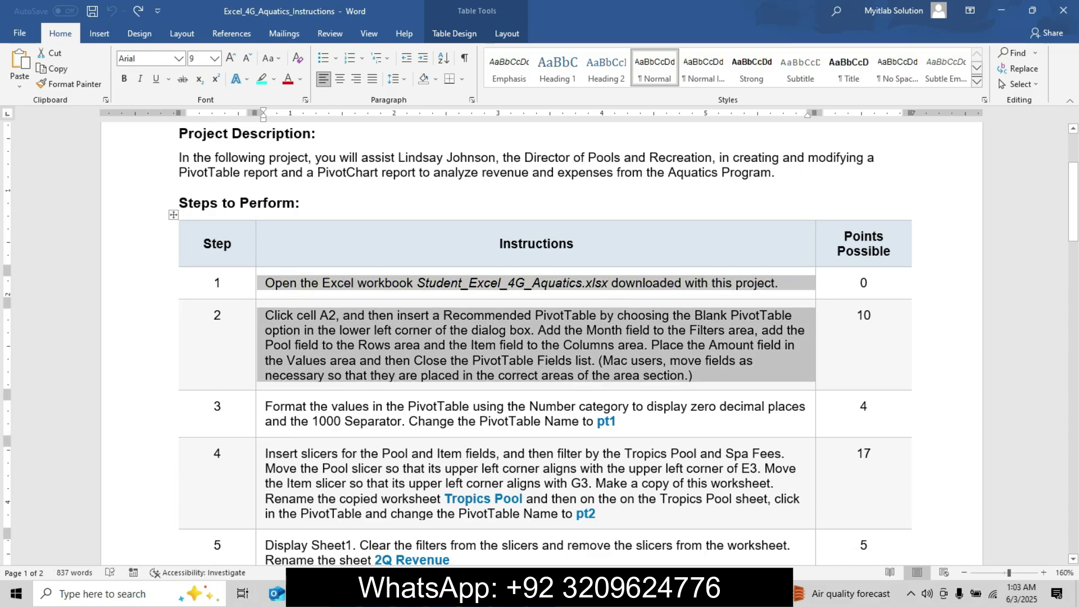
pyautogui.click(351, 283)
pyautogui.click(352, 282)
pyautogui.click(352, 282)
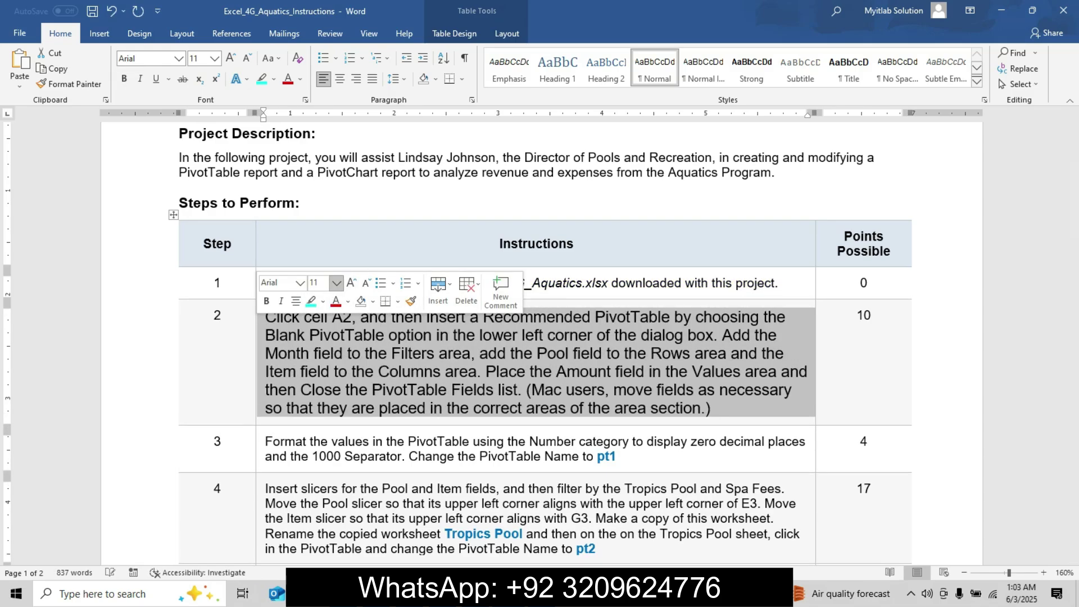
pyautogui.click(266, 301)
pyautogui.click(310, 300)
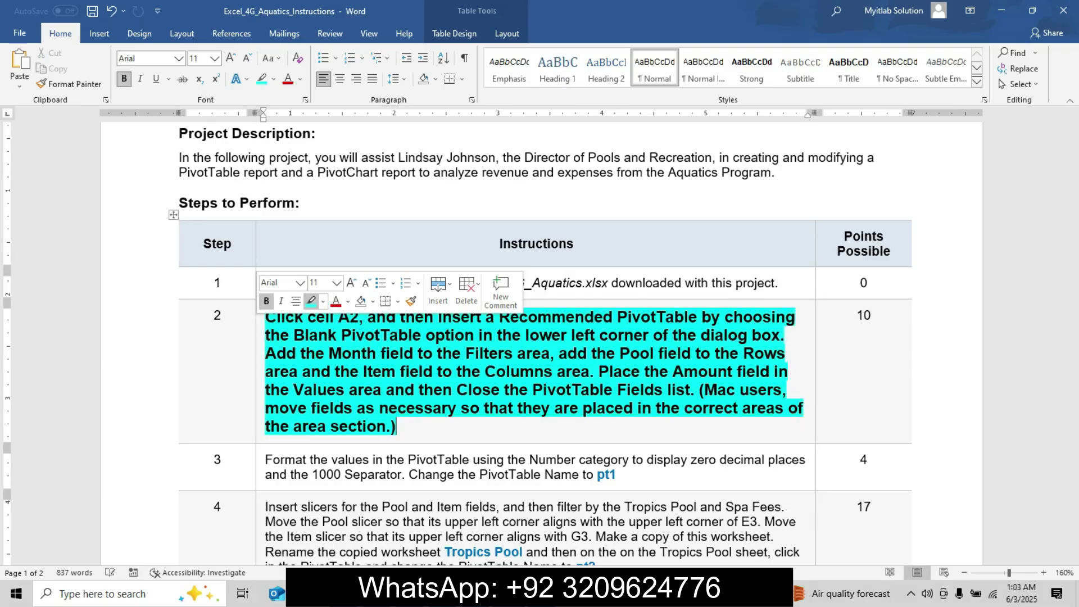
# - Undo the turquoise highlight on the step 2 instruction and highlight it in yellow instead
pyautogui.click(309, 335)
pyautogui.hotkey('ctrl', 'z')
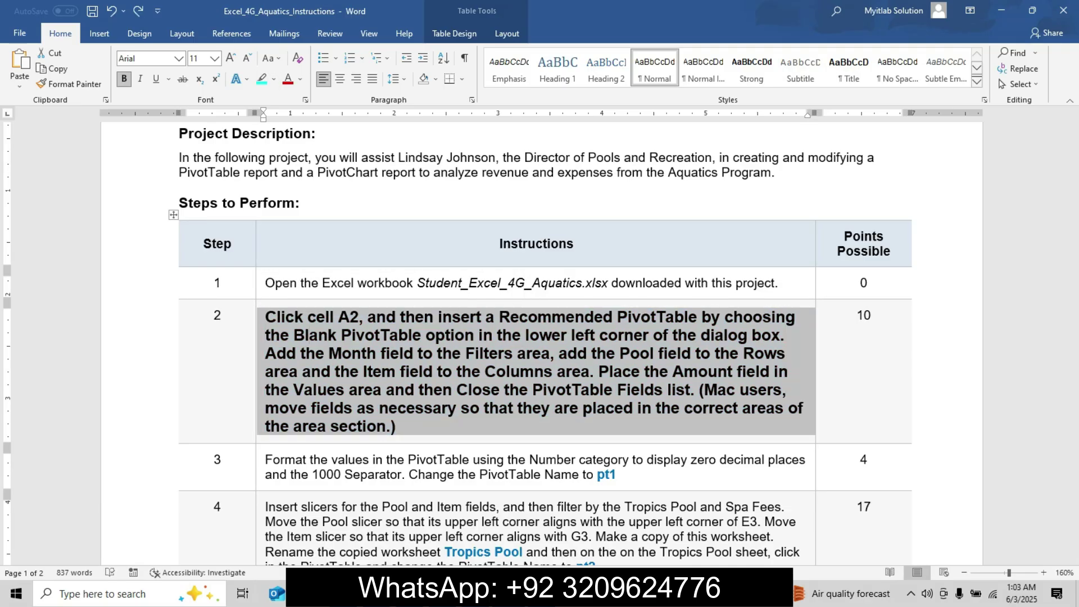
pyautogui.click(273, 79)
pyautogui.click(265, 98)
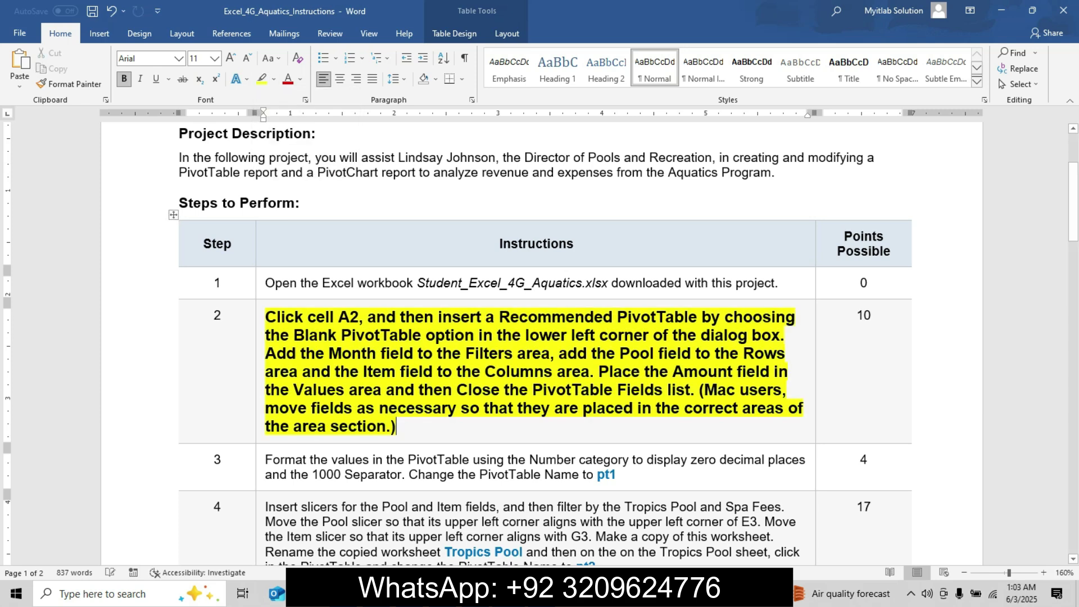
pyautogui.moveTo(265, 316); pyautogui.dragTo(466, 427)
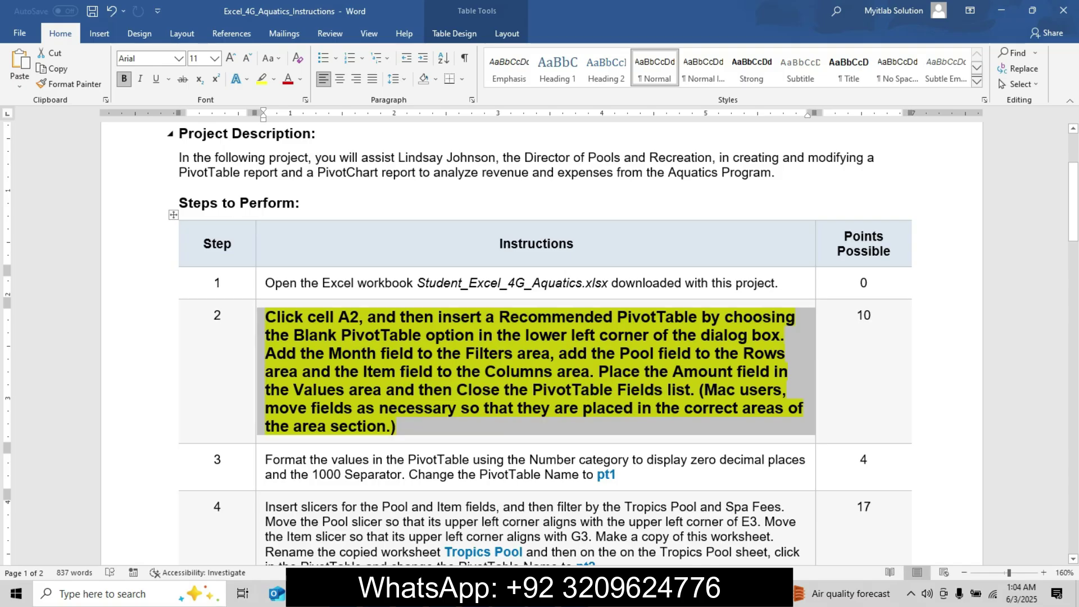
pyautogui.press('alt')
pyautogui.press('alt')
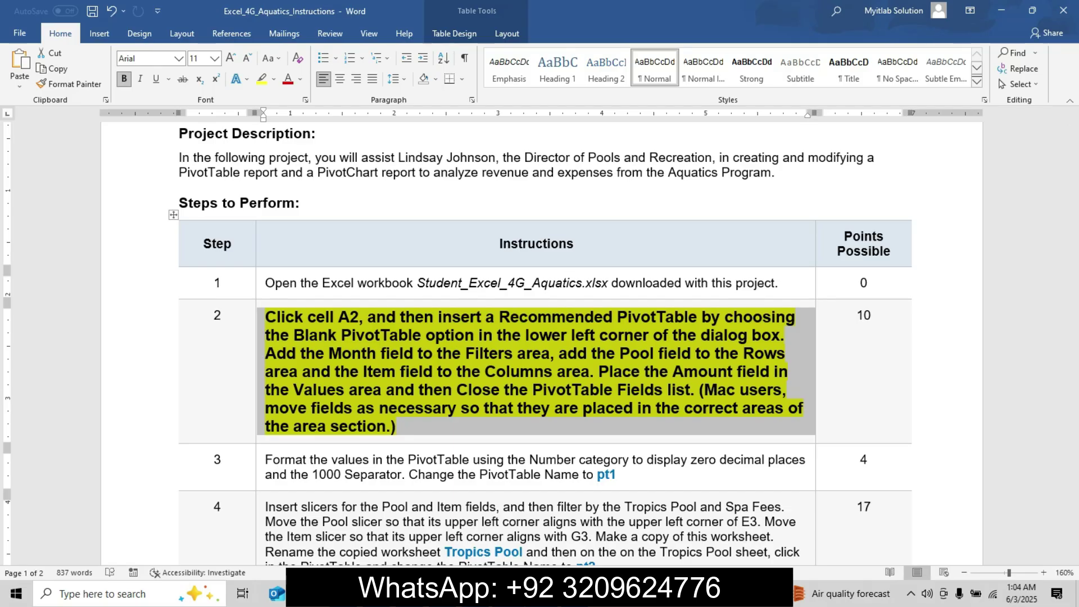
# - Switch to the Aquatics workbook in Excel and insert a blank PivotTable through Recommended PivotTables, using the data starting at cell A2
pyautogui.hotkey('alt', 'Tab')
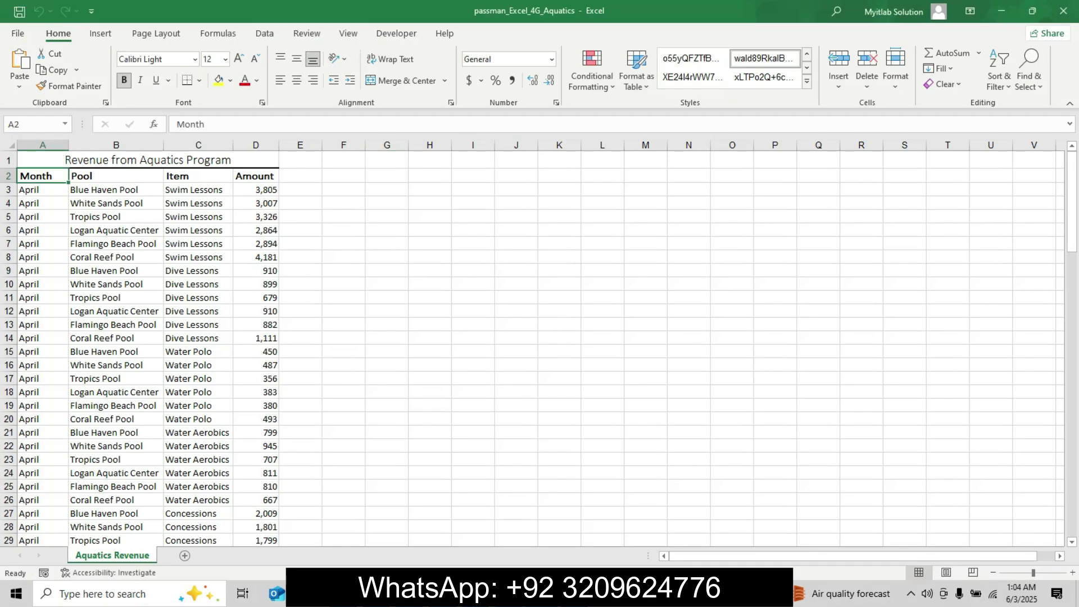
pyautogui.click(101, 33)
pyautogui.click(74, 67)
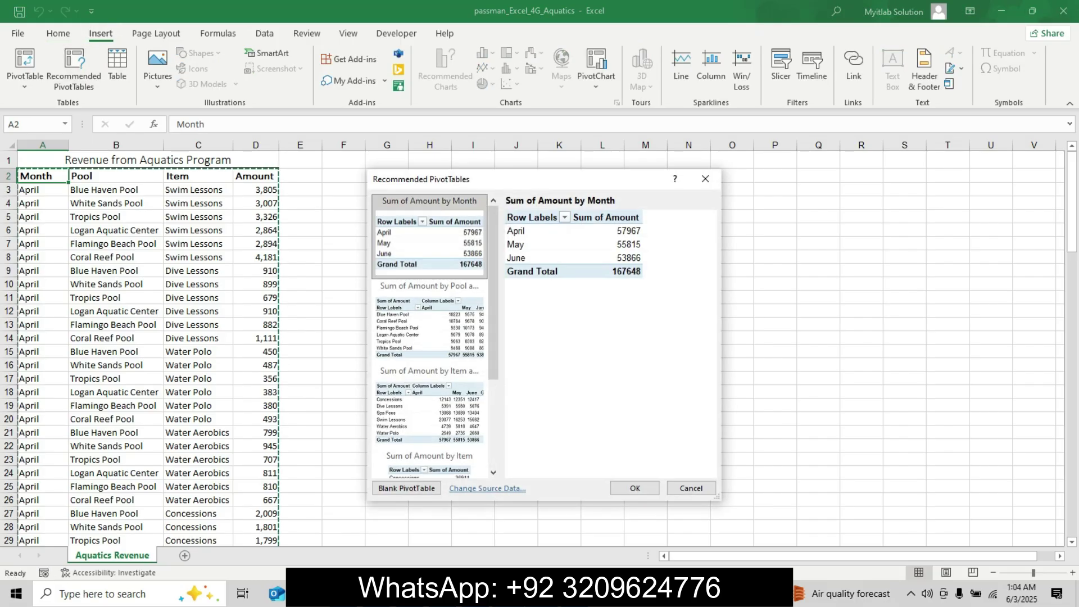
pyautogui.hotkey('alt', 'Tab')
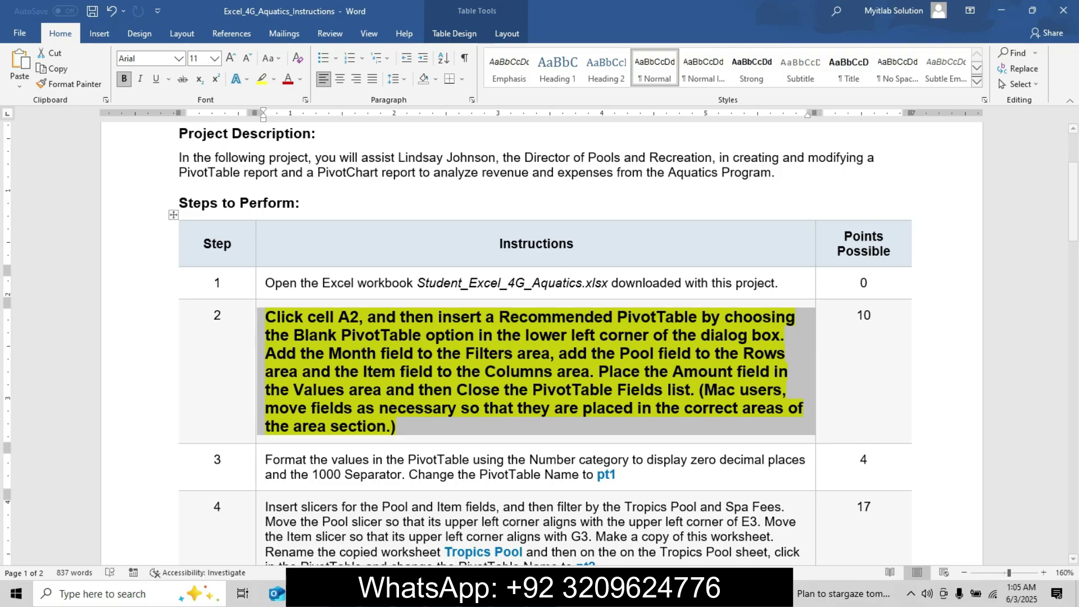
pyautogui.hotkey('alt', 'Tab')
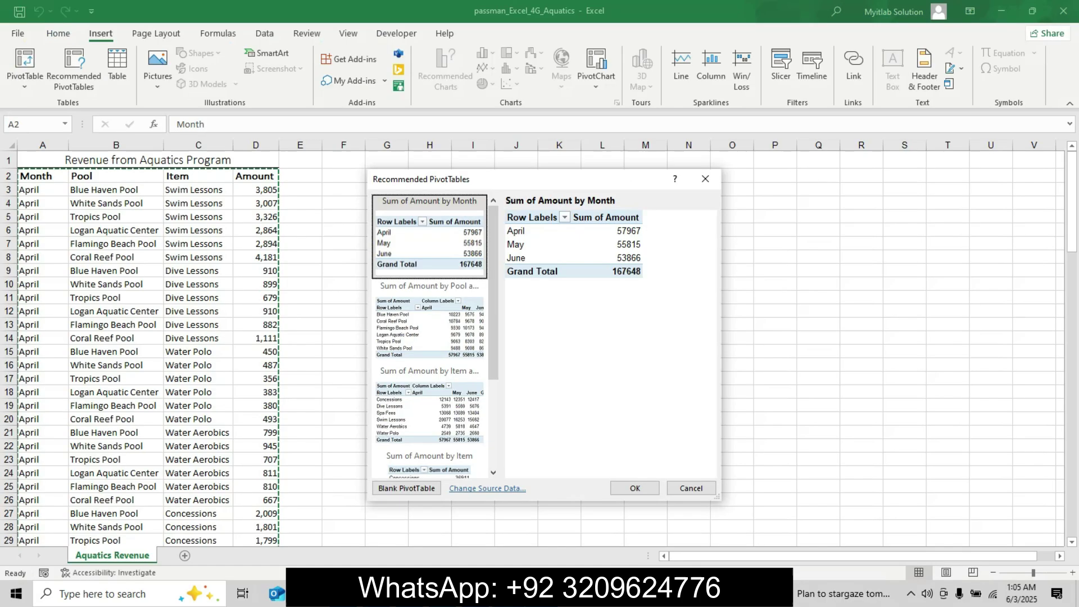
pyautogui.hotkey('alt', 'Tab')
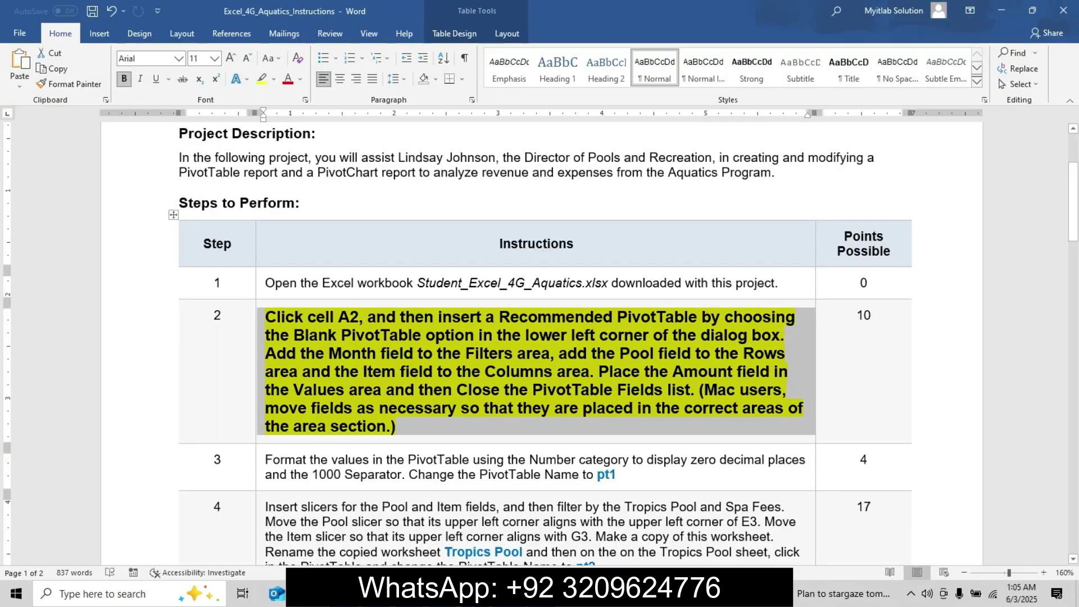
pyautogui.click(540, 590)
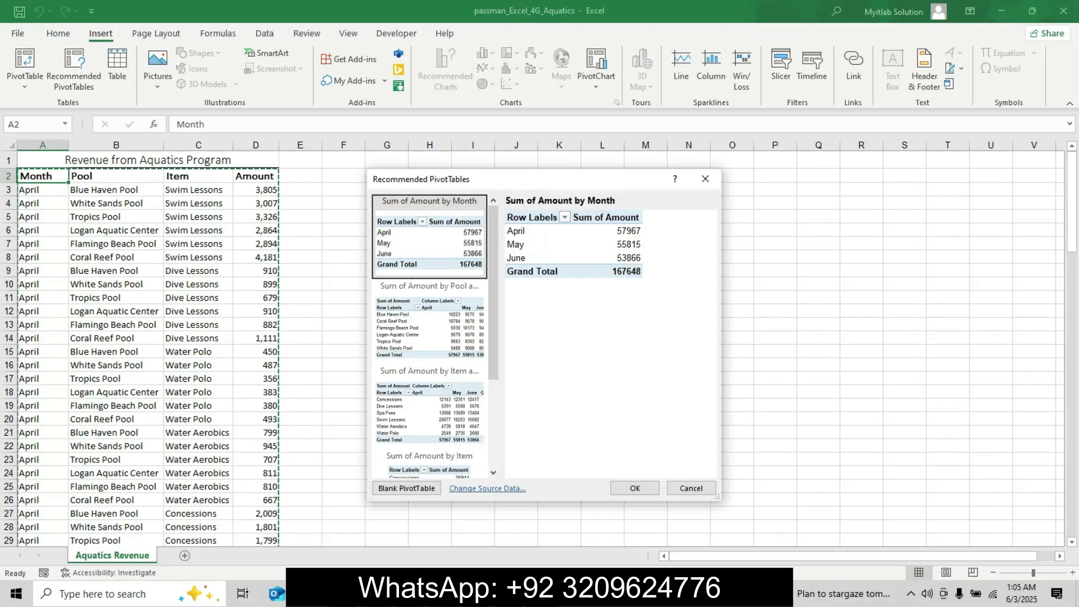
pyautogui.click(407, 488)
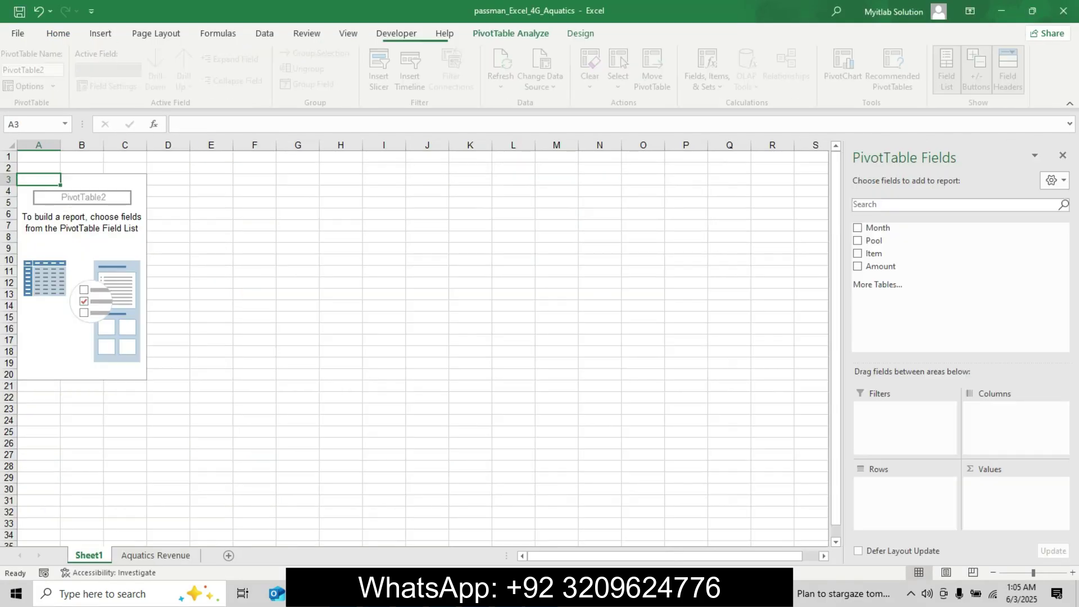
# - Check the step 2 instruction in Word, and add the Month field to the PivotTable's Filters area
pyautogui.hotkey('alt', 'Tab')
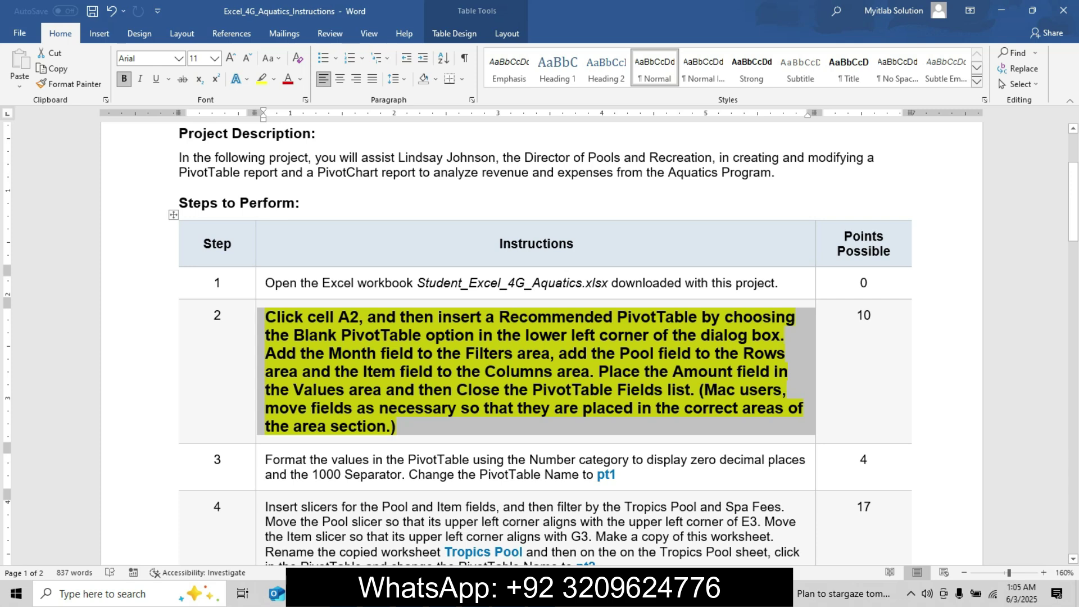
pyautogui.hotkey('alt', 'Tab')
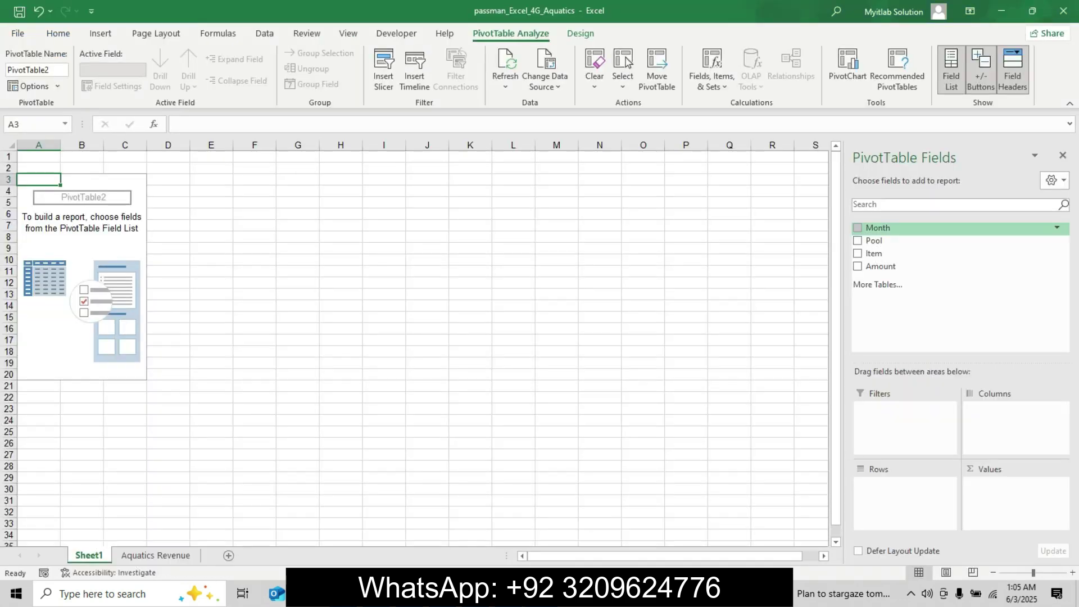
pyautogui.click(858, 227)
pyautogui.moveTo(899, 484); pyautogui.dragTo(899, 409)
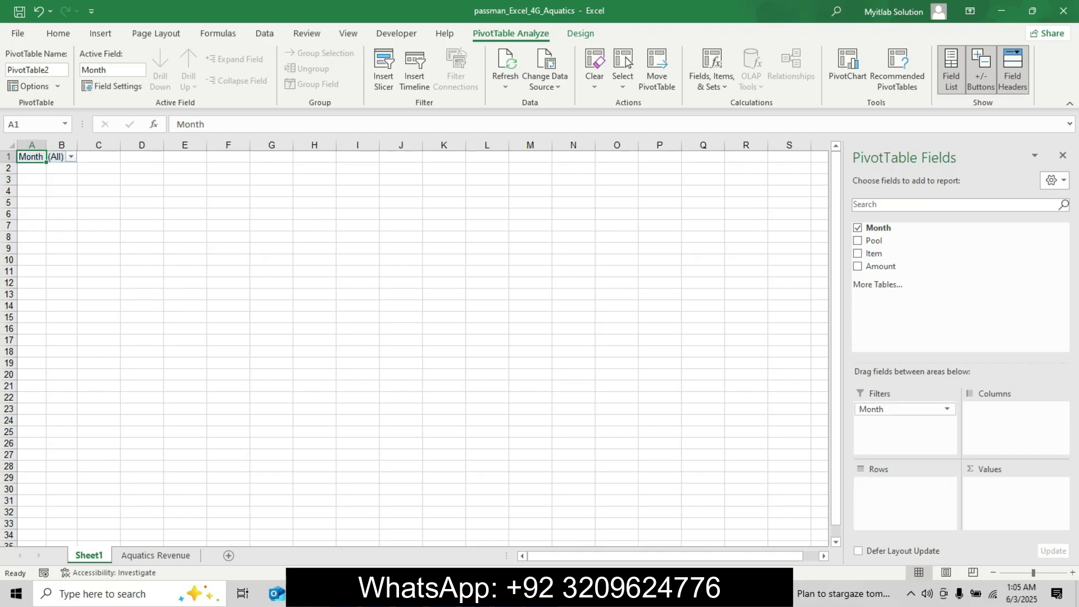
# - Recheck the instruction and add the Pool field to the PivotTable's Rows area
pyautogui.hotkey('alt', 'Tab')
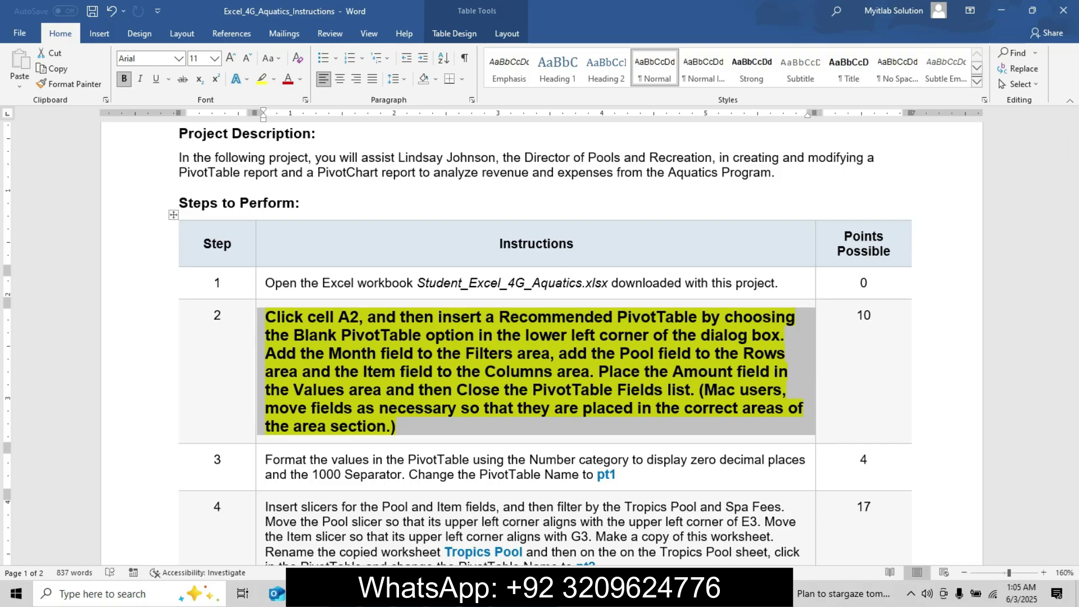
pyautogui.hotkey('alt', 'Tab')
pyautogui.moveTo(874, 241); pyautogui.dragTo(904, 485)
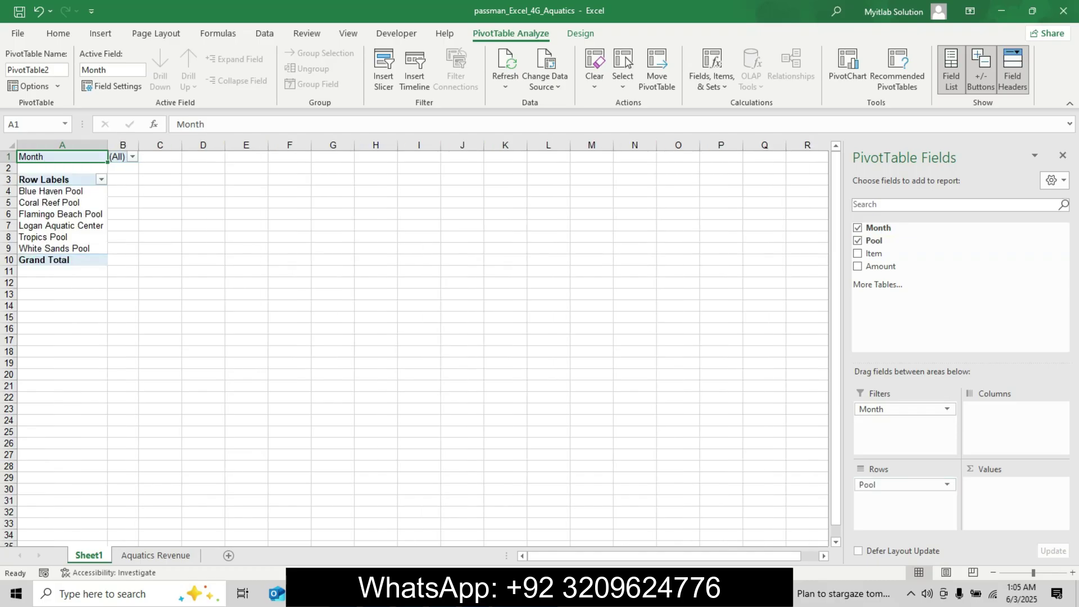
# - Consult the instruction again and add the Item field to the PivotTable's Columns area
pyautogui.hotkey('alt', 'Tab')
pyautogui.moveTo(541, 594)
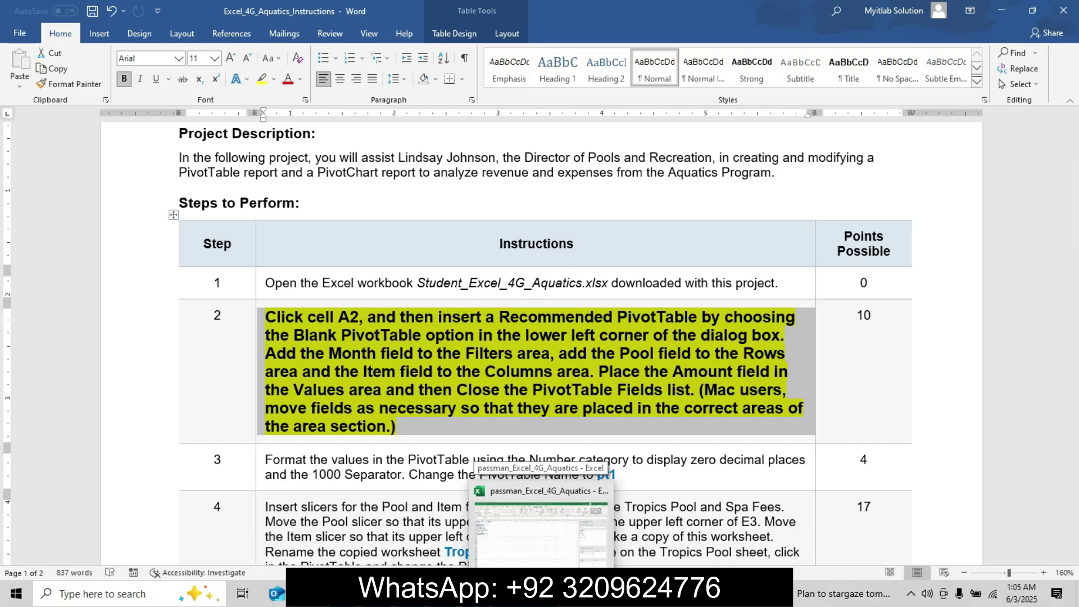
pyautogui.click(541, 590)
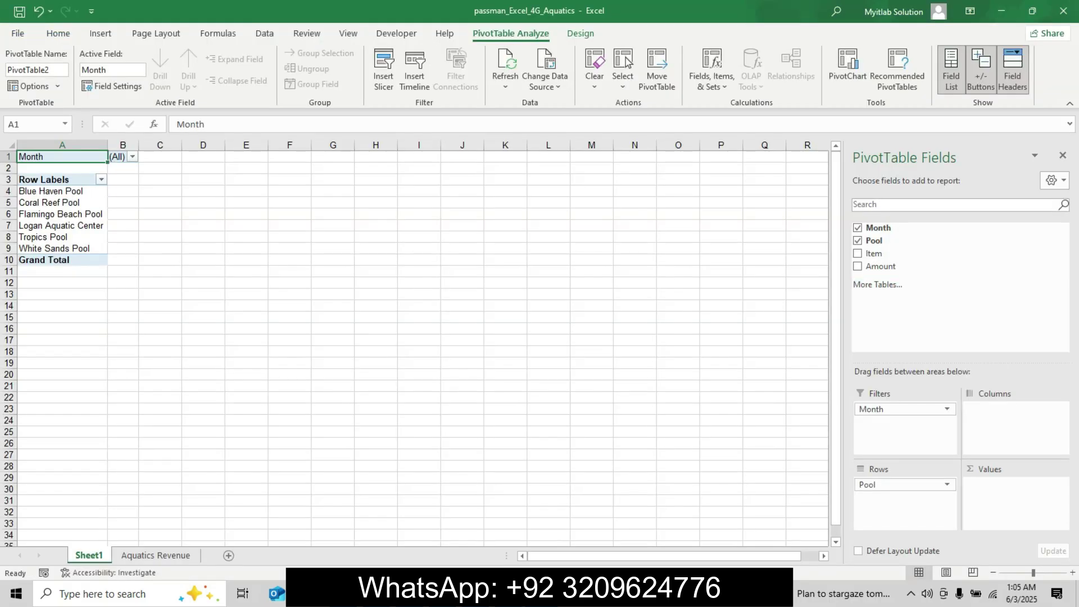
pyautogui.click(858, 253)
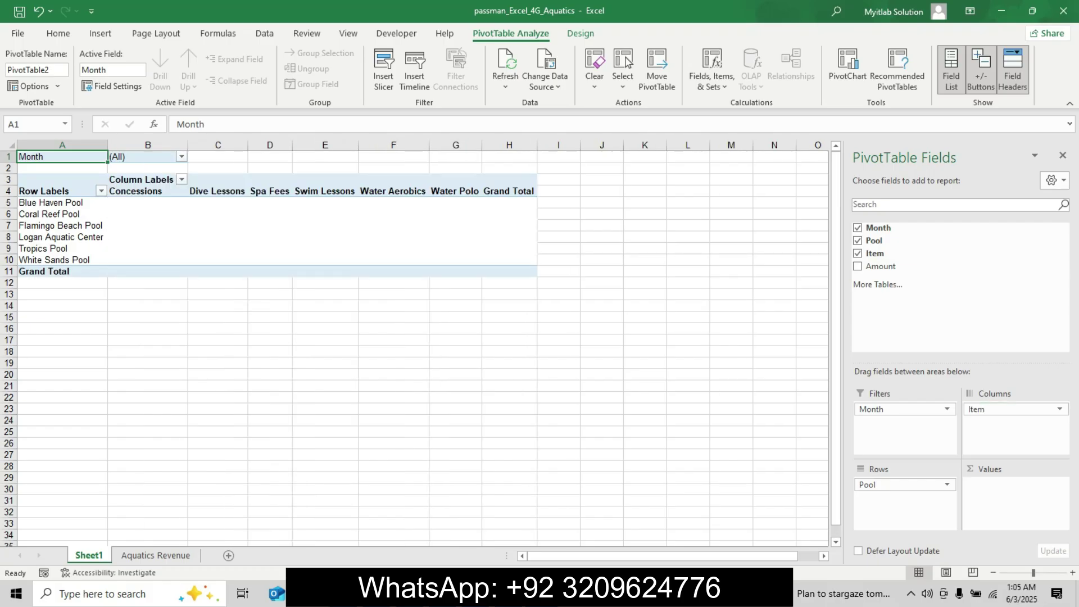
# - Add the Amount field to the PivotTable's Values area, recheck the instruction in Word, and close the PivotTable Fields list
pyautogui.click(858, 266)
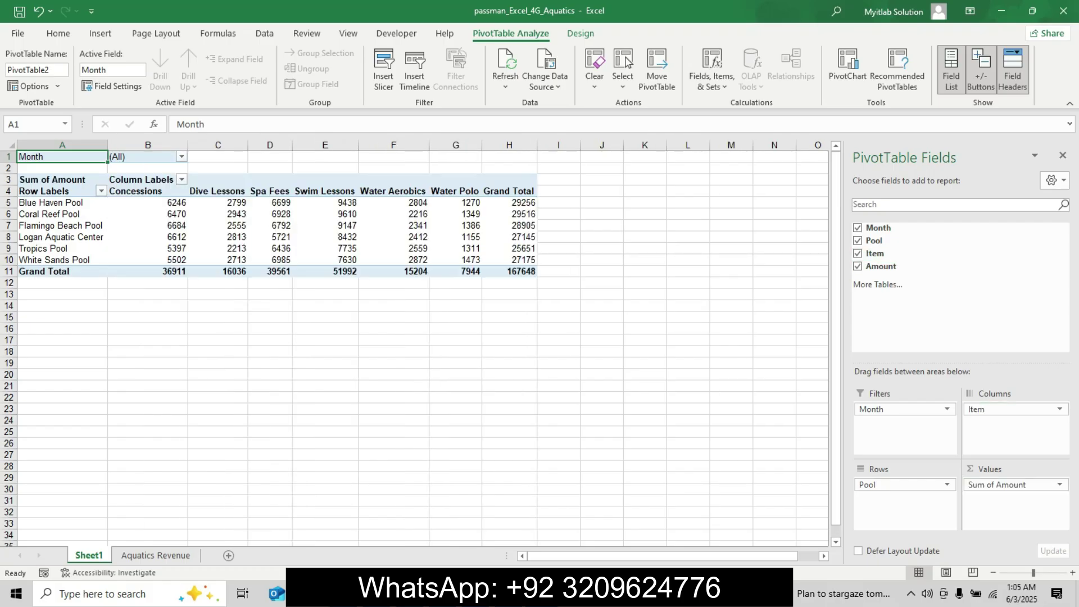
pyautogui.hotkey('alt', 'Tab')
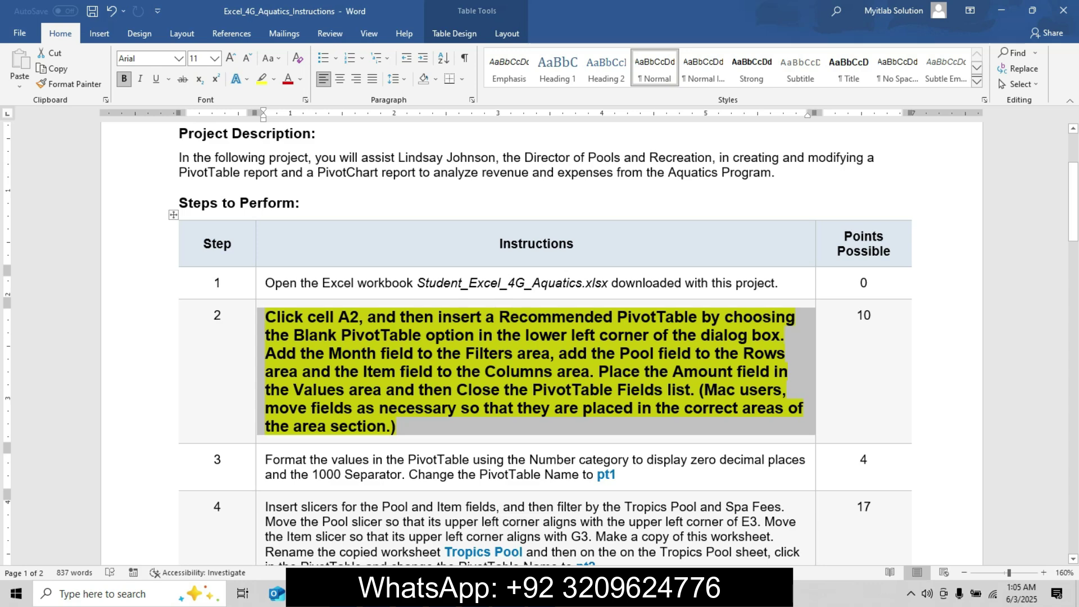
pyautogui.hotkey('alt', 'Tab')
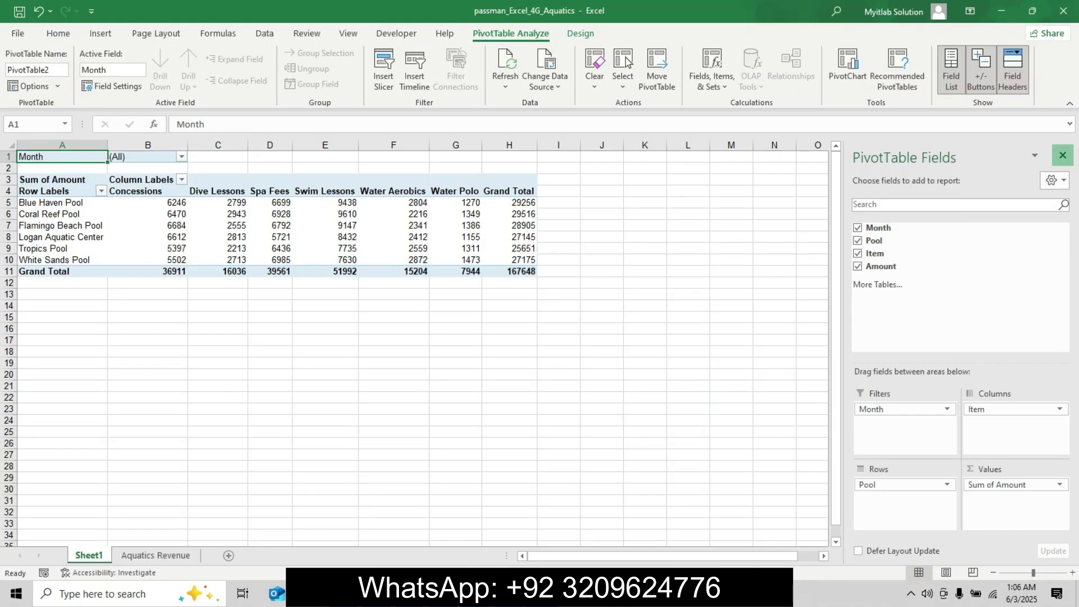
pyautogui.click(1061, 155)
# - Switch to the Word instructions and undo the enlarged, bold and highlighted formatting of the step 2 instruction
pyautogui.hotkey('alt', 'Tab')
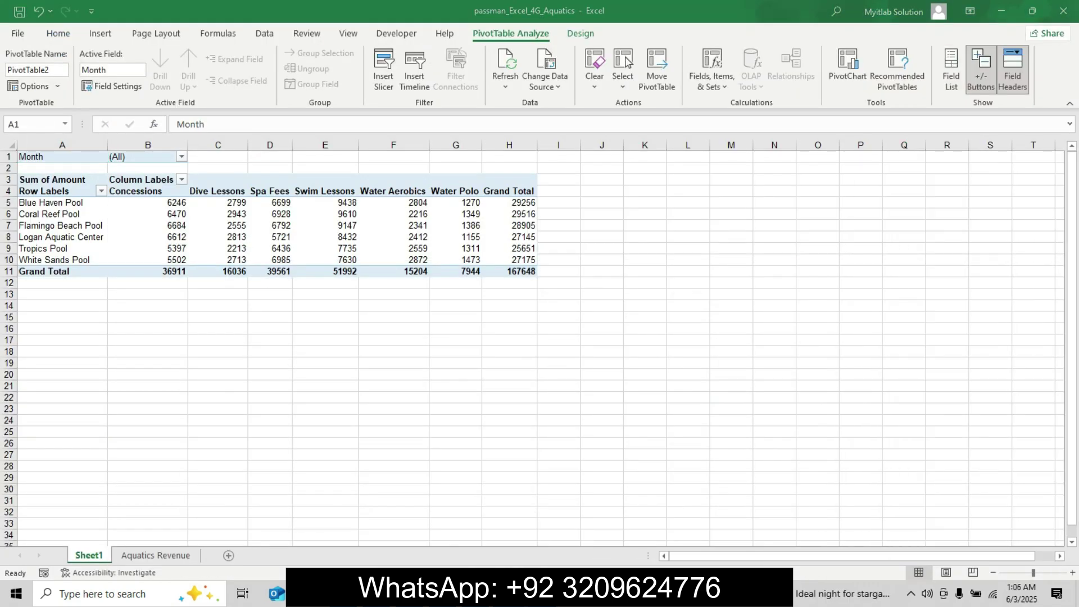
pyautogui.hotkey('alt', 'Tab')
pyautogui.hotkey('ctrl', 'z')
pyautogui.hotkey('ctrl', 'z')
pyautogui.hotkey('ctrl', 'z')
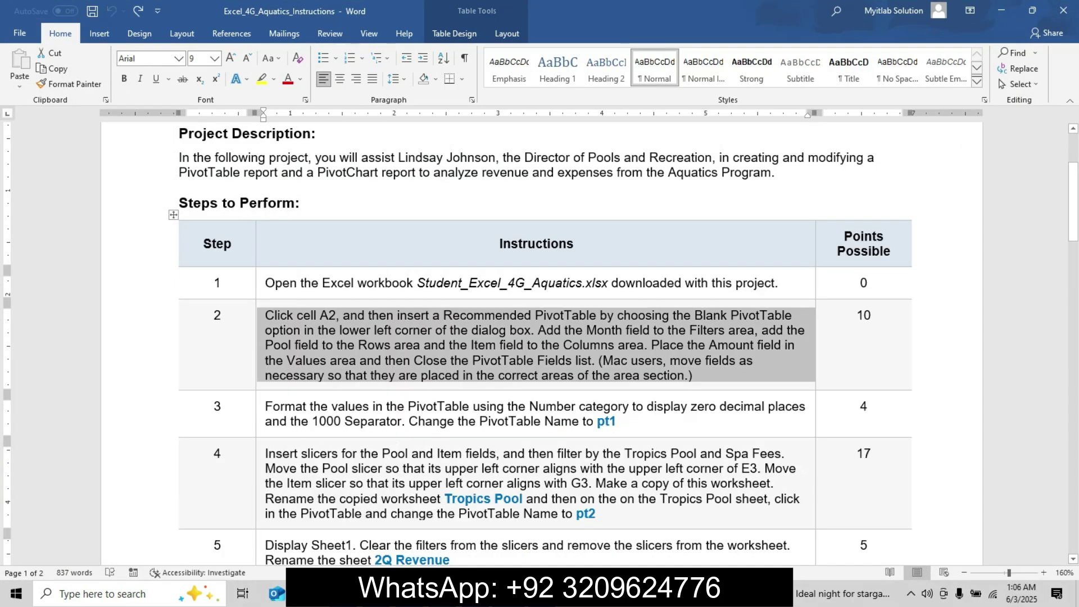
# - Emphasize the step 3 instruction in Word with font size 11, bold and yellow highlighting, and read it
pyautogui.click(260, 420)
pyautogui.click(351, 380)
pyautogui.click(352, 380)
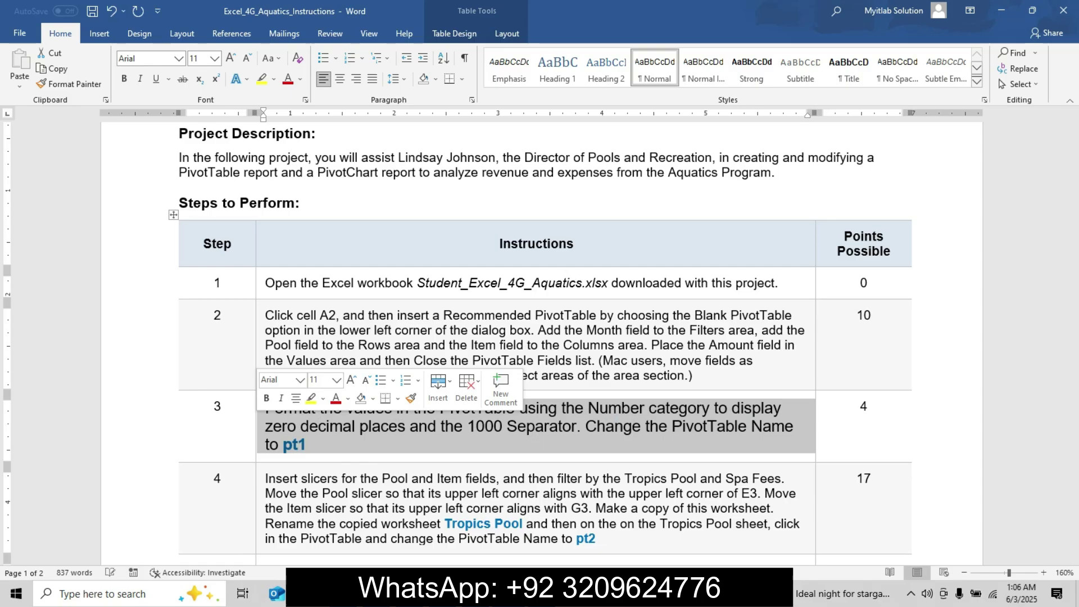
pyautogui.click(267, 398)
pyautogui.click(310, 397)
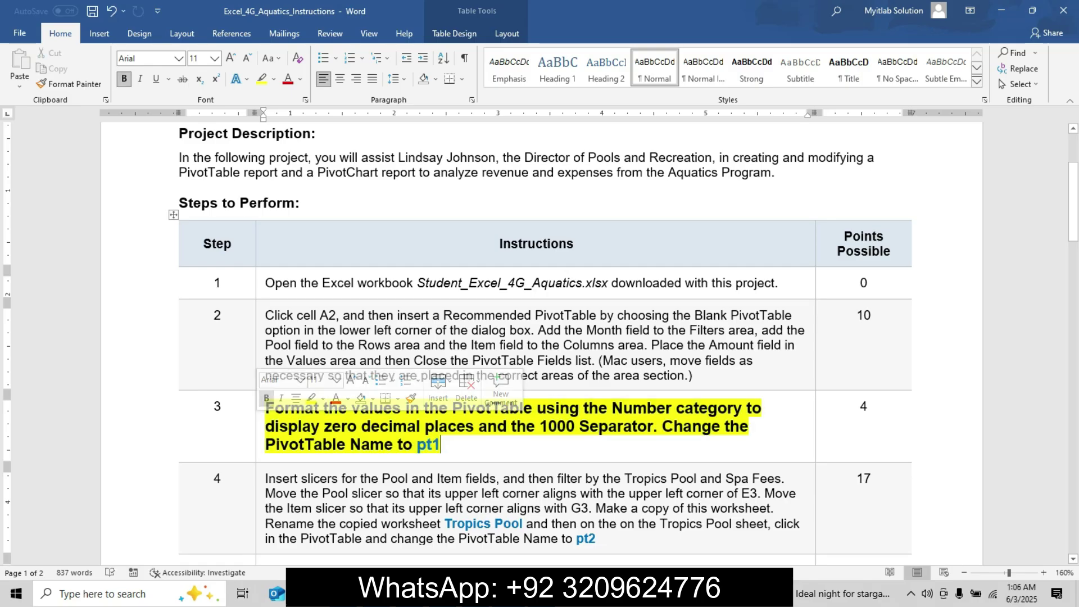
pyautogui.tripleClick(304, 443)
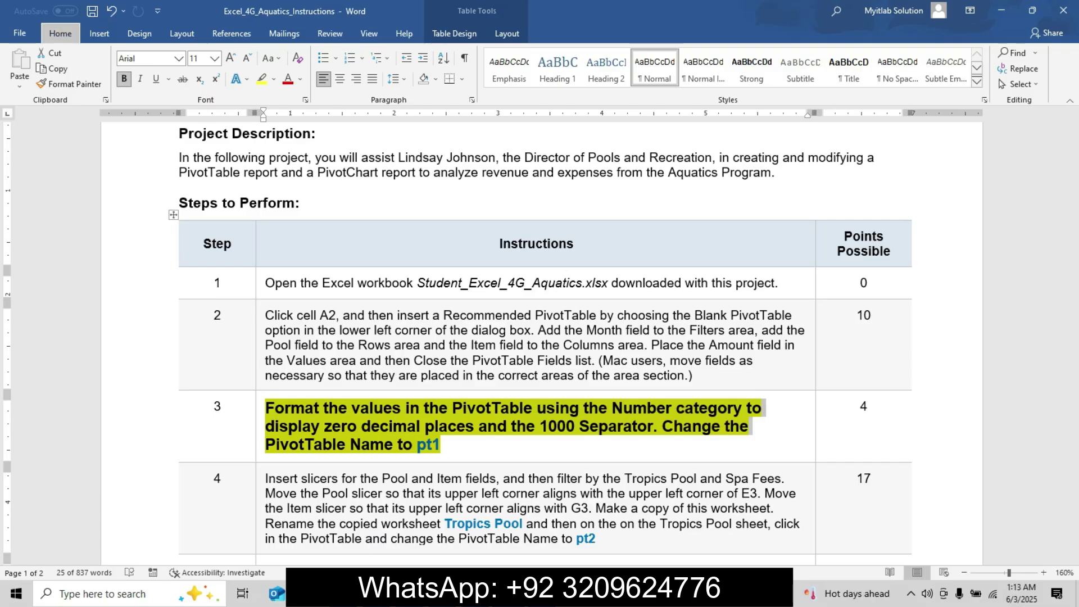
pyautogui.press('alt')
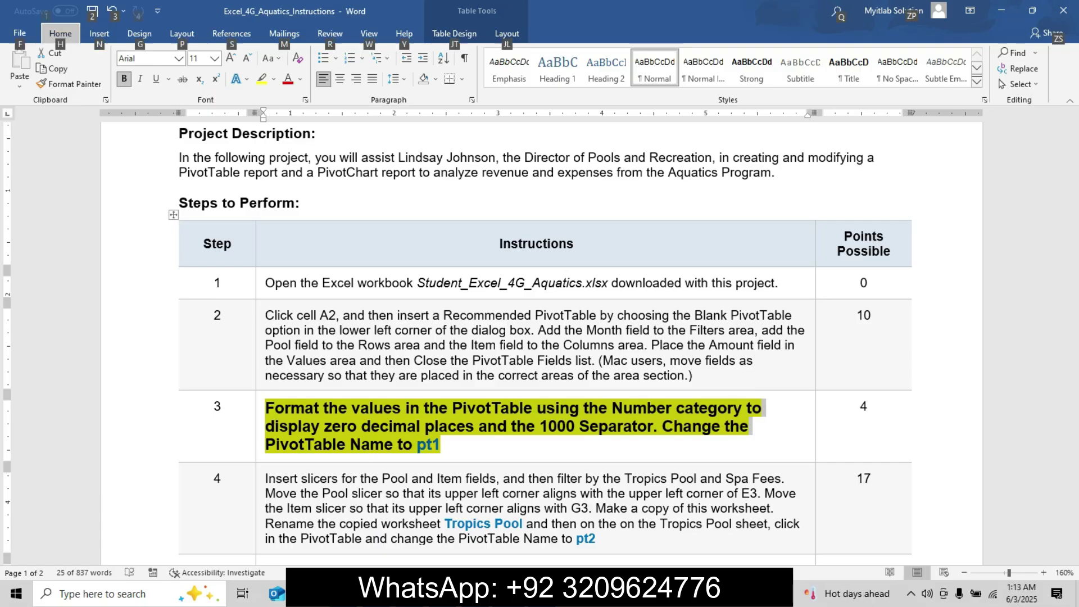
pyautogui.press('alt')
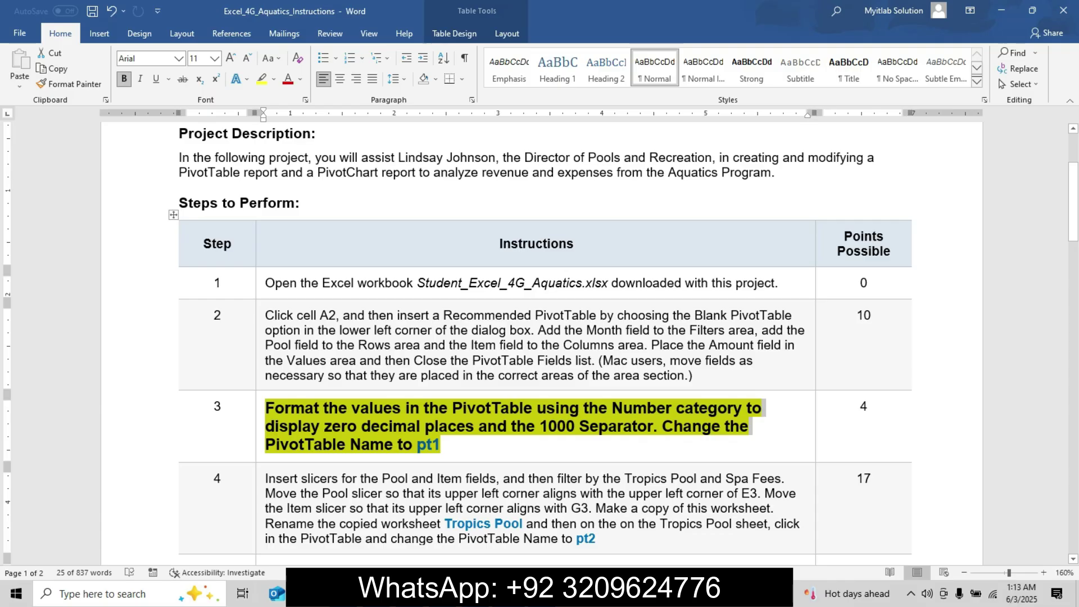
# - Switch to the Excel workbook, redisplay the PivotTable field list, and open the Value Field Settings for Sum of Amount, rechecking the instruction
pyautogui.click(543, 593)
pyautogui.click(393, 237)
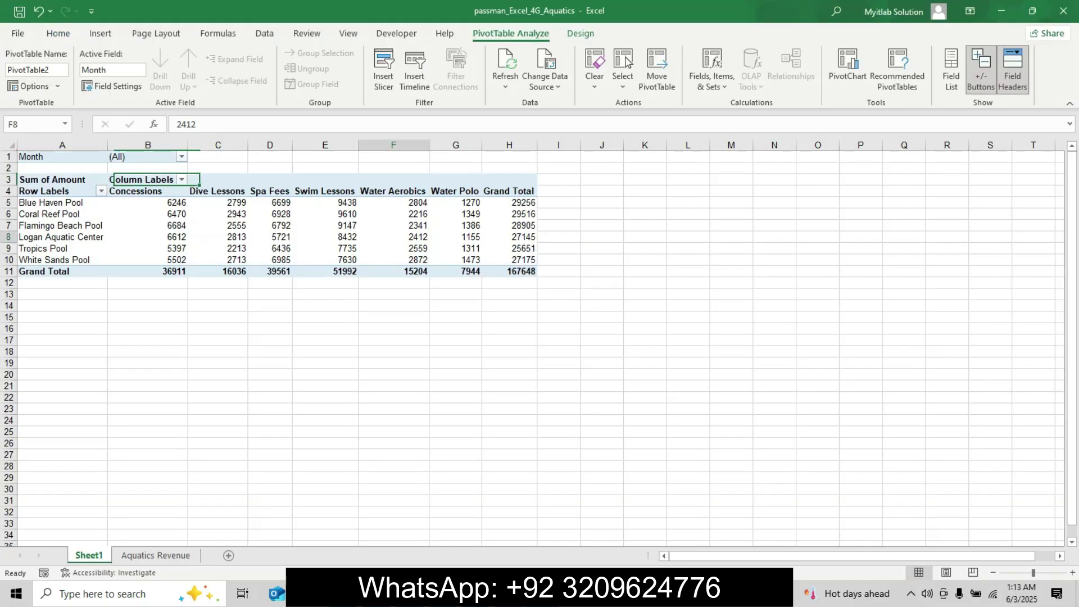
pyautogui.click(950, 71)
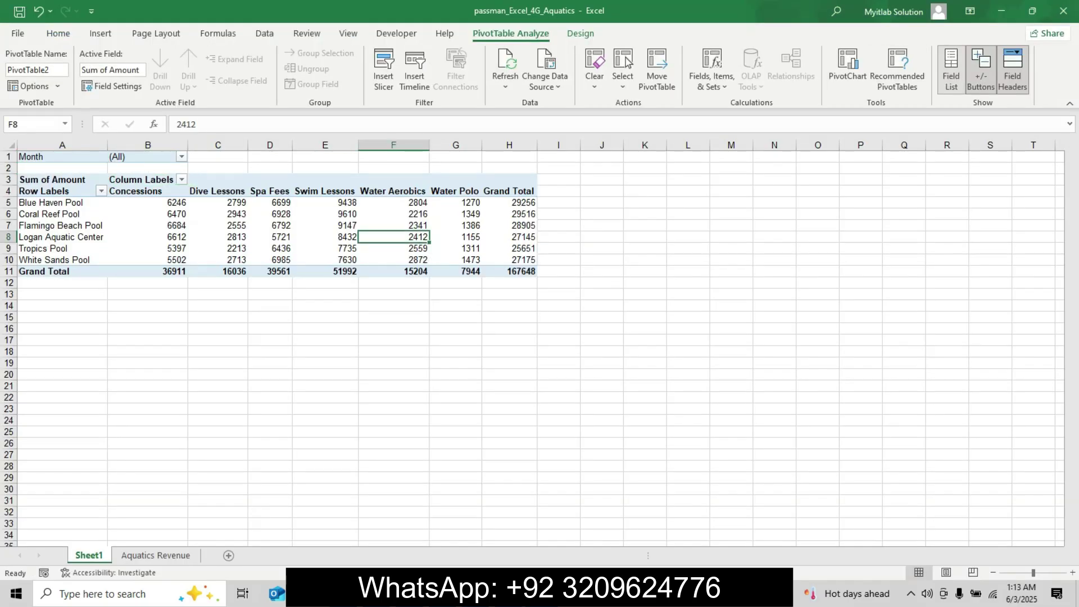
pyautogui.click(1011, 484)
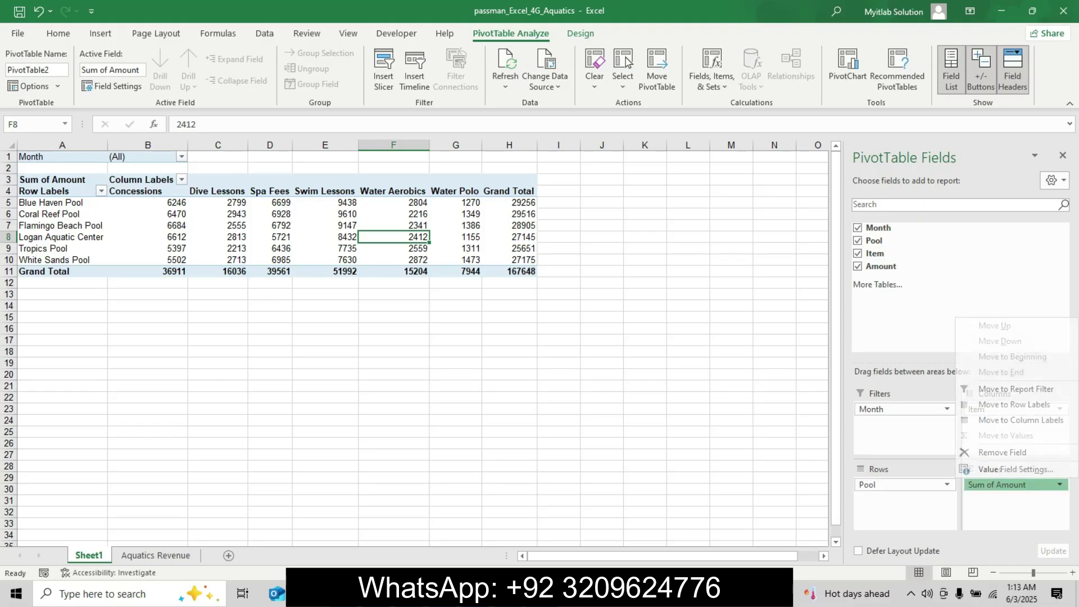
pyautogui.click(1006, 464)
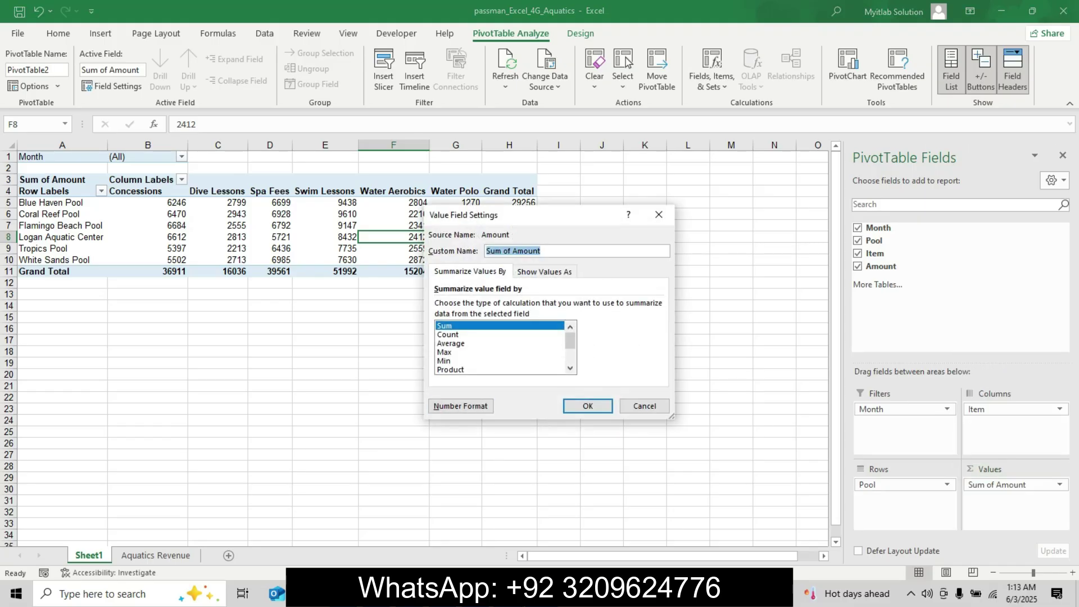
pyautogui.hotkey('alt', 'Tab')
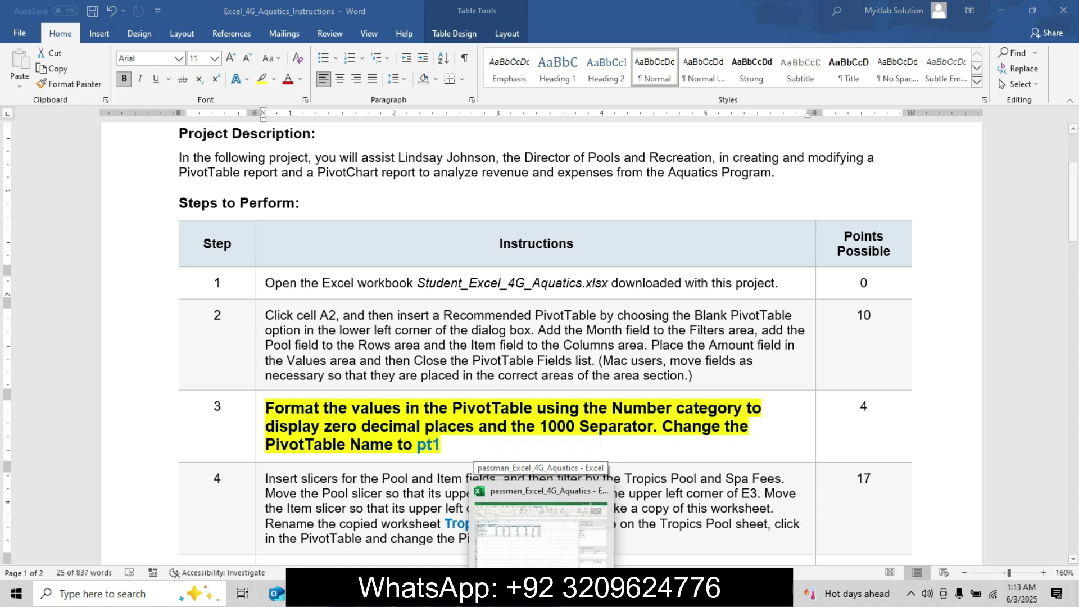
pyautogui.click(543, 523)
# - Set the value field's number format to the Number category with 0 decimal places and the 1000 separator
pyautogui.click(459, 406)
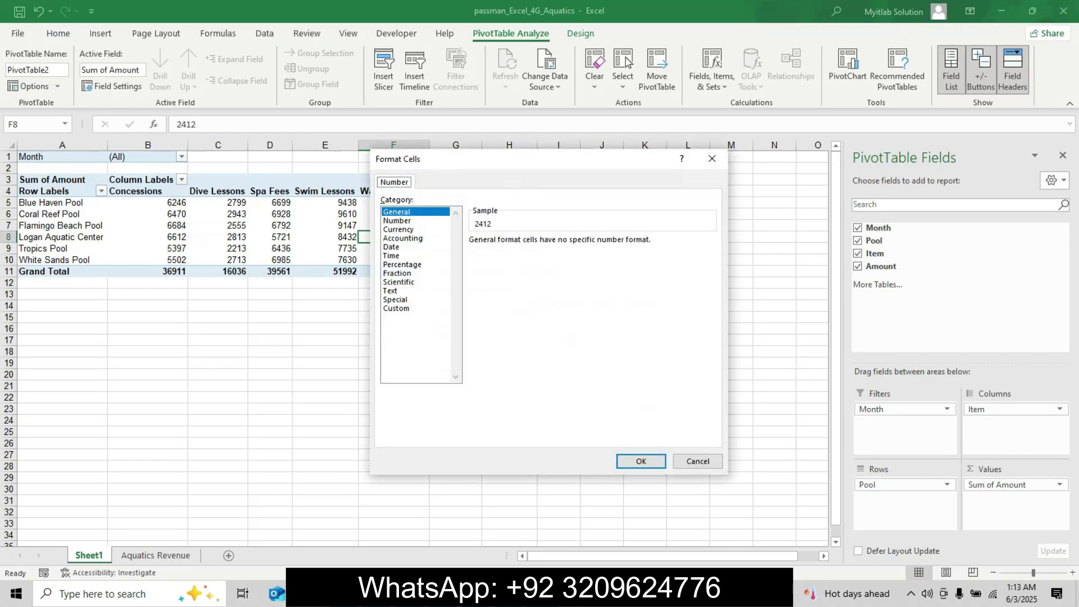
pyautogui.click(397, 220)
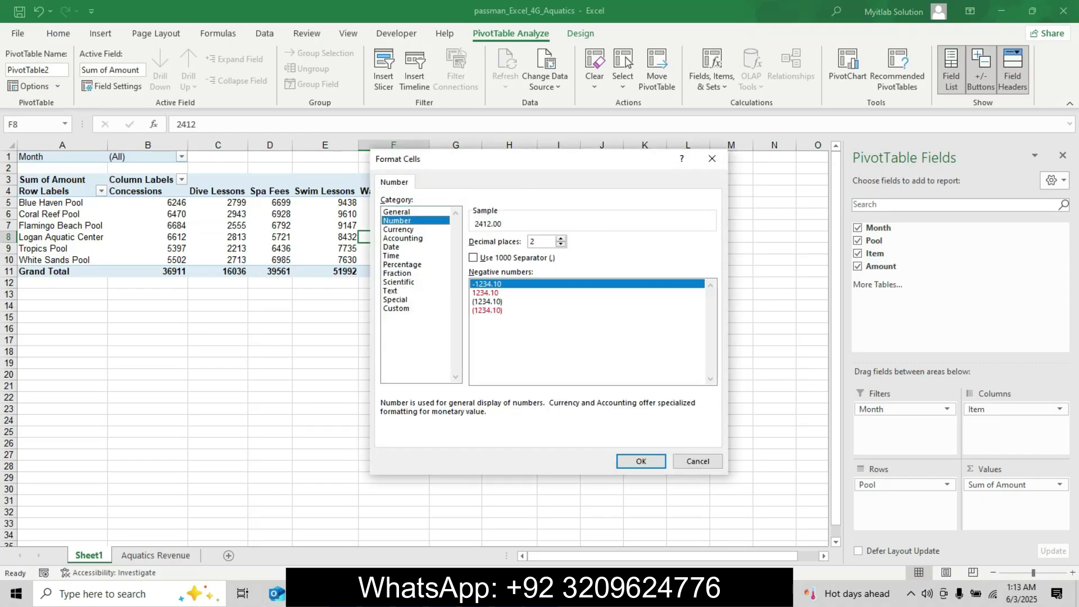
pyautogui.hotkey('alt', 'Tab')
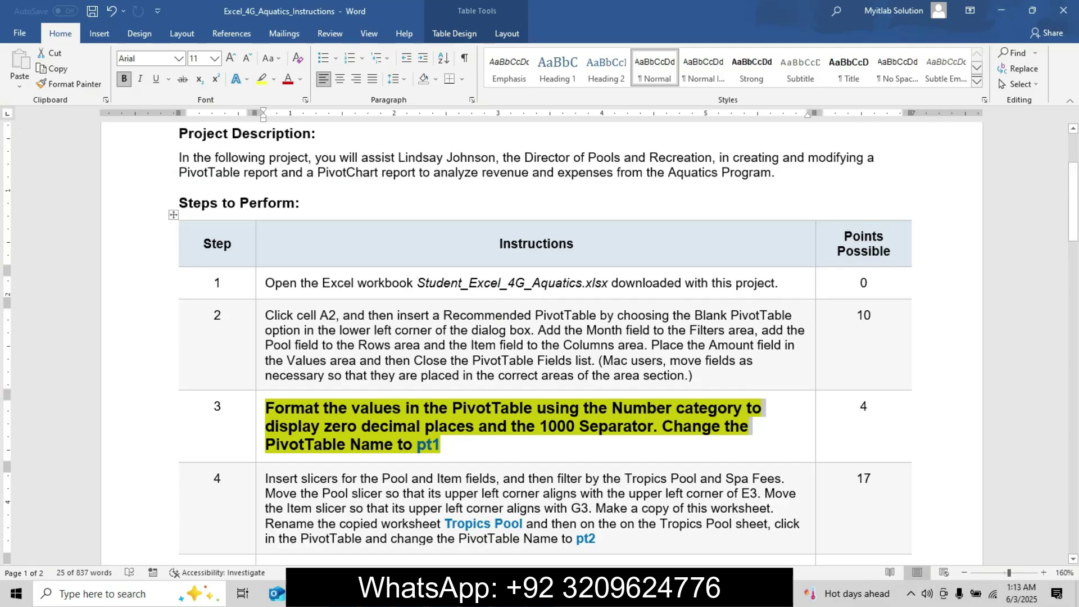
pyautogui.hotkey('alt', 'Tab')
pyautogui.write('0')
pyautogui.hotkey('alt', 'u')
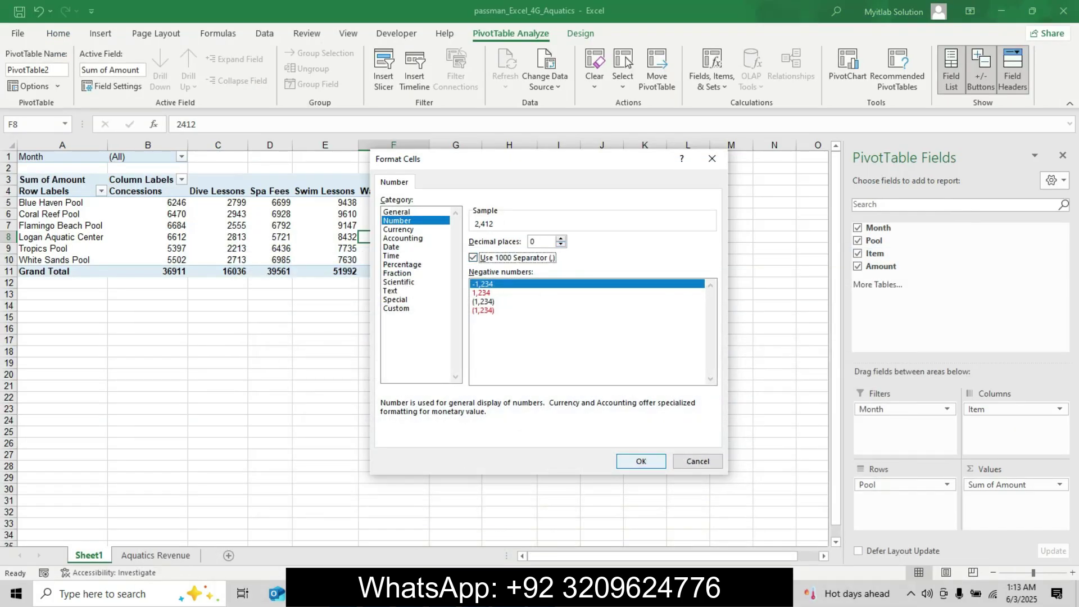
pyautogui.press('Return')
pyautogui.press('Return')
# - Check the required name in Word, apply the value field settings in Excel, and rename the PivotTable to pt1
pyautogui.hotkey('alt', 'Tab')
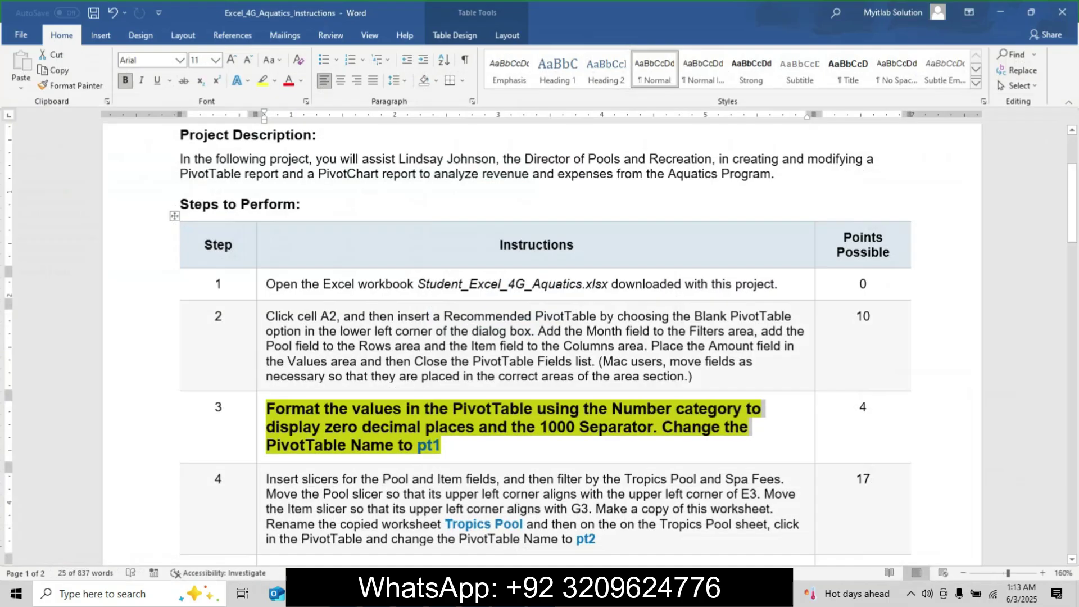
pyautogui.click(425, 427)
pyautogui.moveTo(416, 444); pyautogui.dragTo(440, 444)
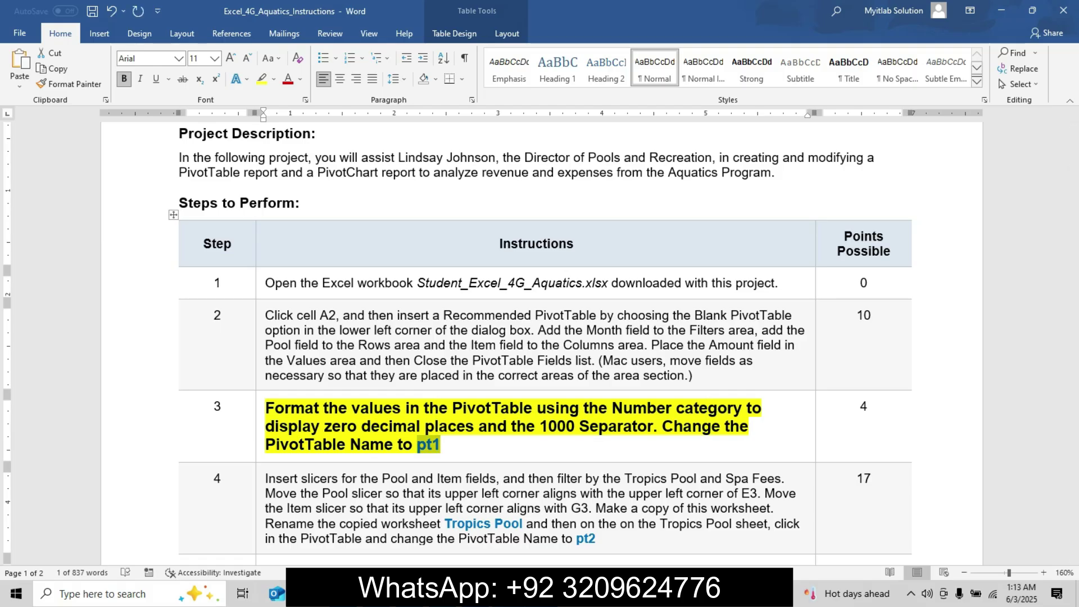
pyautogui.hotkey('alt', 'Tab')
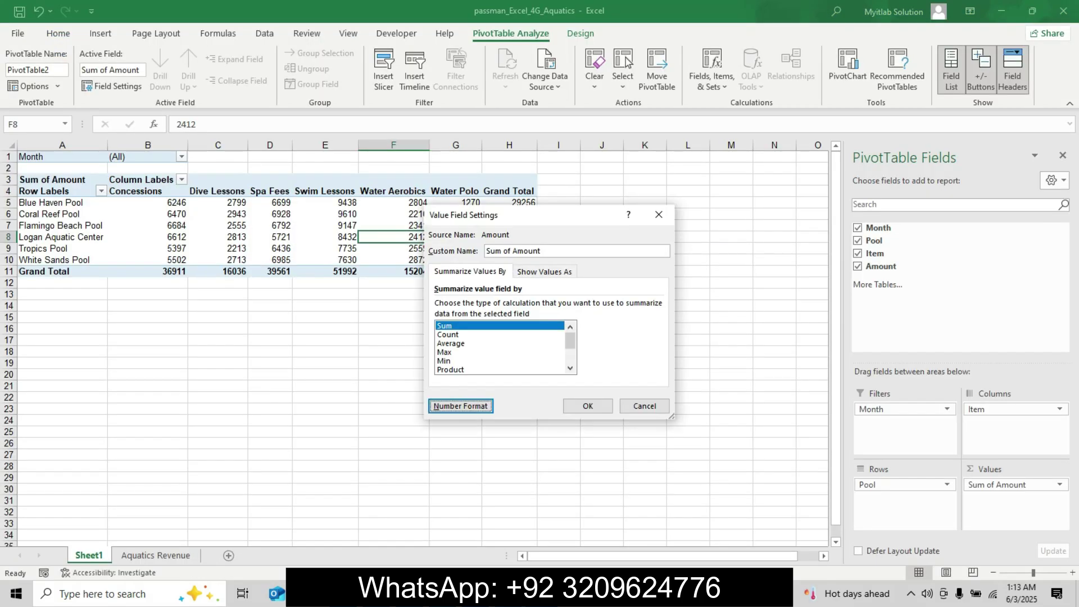
pyautogui.press('Return')
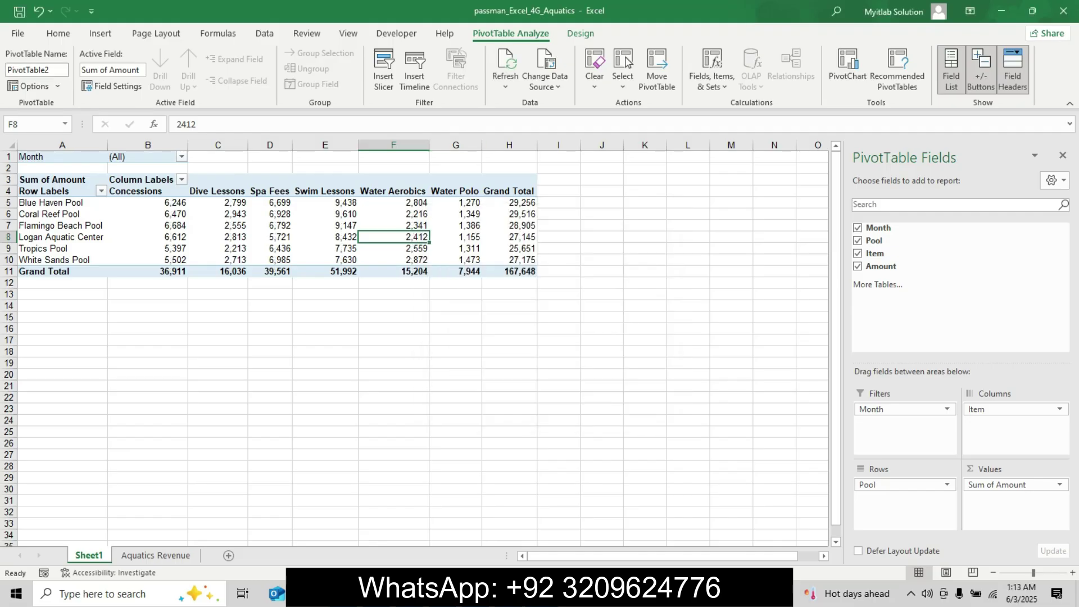
pyautogui.click(37, 69)
pyautogui.write('pt1')
pyautogui.press('Return')
pyautogui.press('Return')
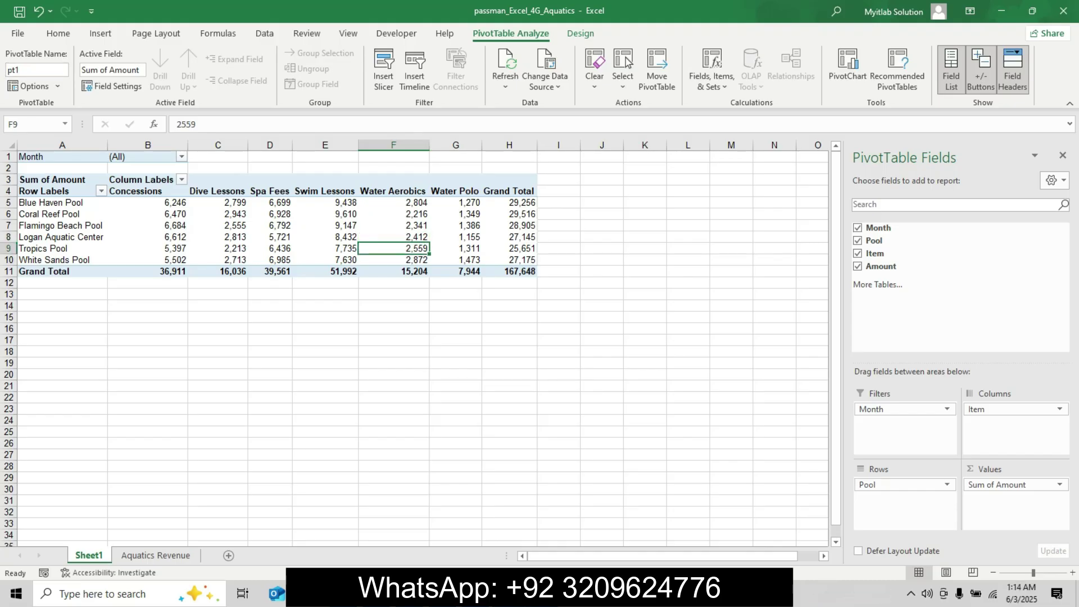
# - Return to Word and undo the size, bold and highlight formatting of the step 3 instruction
pyautogui.hotkey('alt', 'Tab')
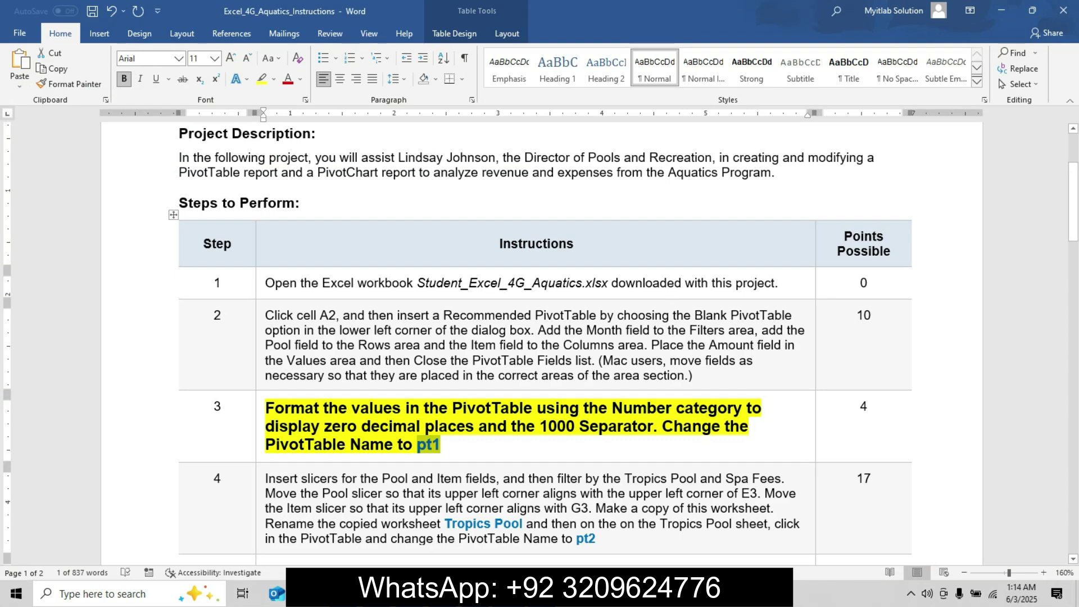
pyautogui.hotkey('ctrl', 'z')
pyautogui.hotkey('ctrl', 'z')
pyautogui.hotkey('ctrl', 'z')
pyautogui.hotkey('ctrl', 'z')
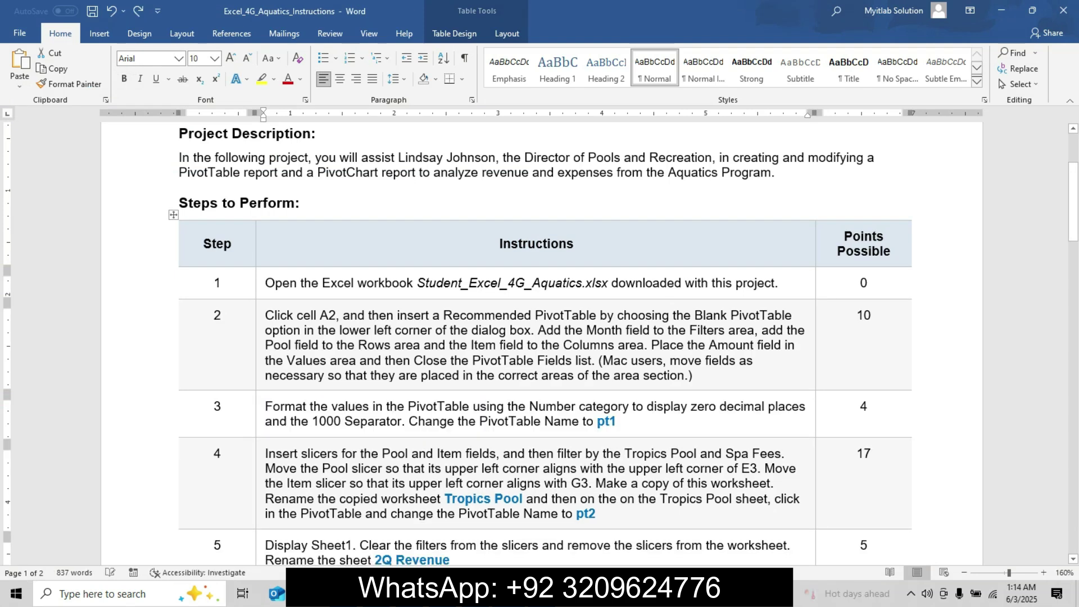
# - Emphasize the step 4 instruction in Word with font size 11, bold and yellow highlighting, and read it
pyautogui.moveTo(1073, 218); pyautogui.dragTo(1073, 252)
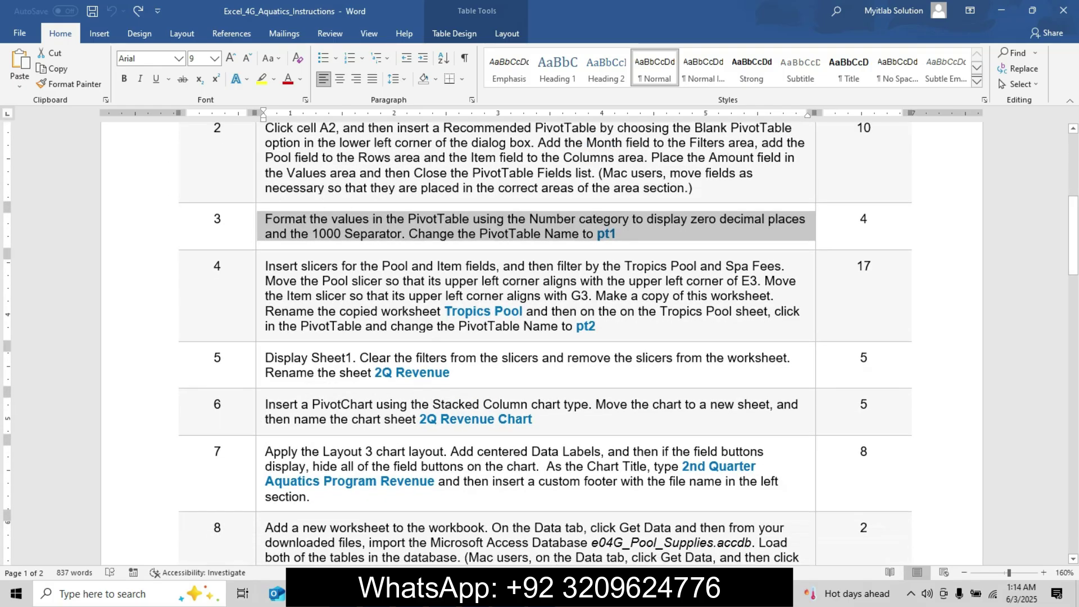
pyautogui.moveTo(265, 266); pyautogui.dragTo(605, 328)
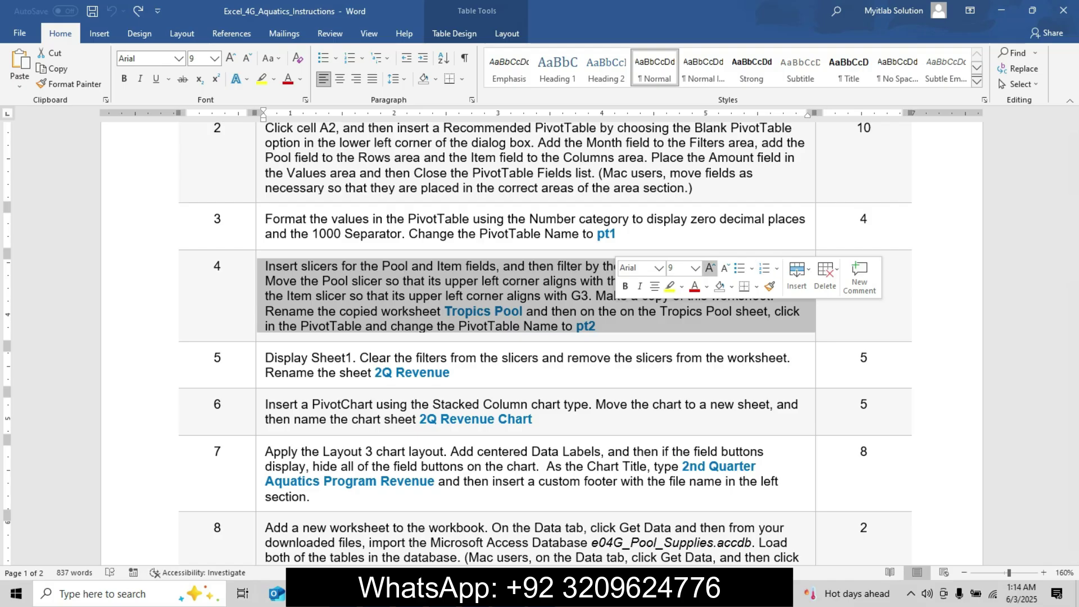
pyautogui.click(710, 268)
pyautogui.click(710, 268)
pyautogui.click(639, 286)
pyautogui.click(625, 286)
pyautogui.click(624, 286)
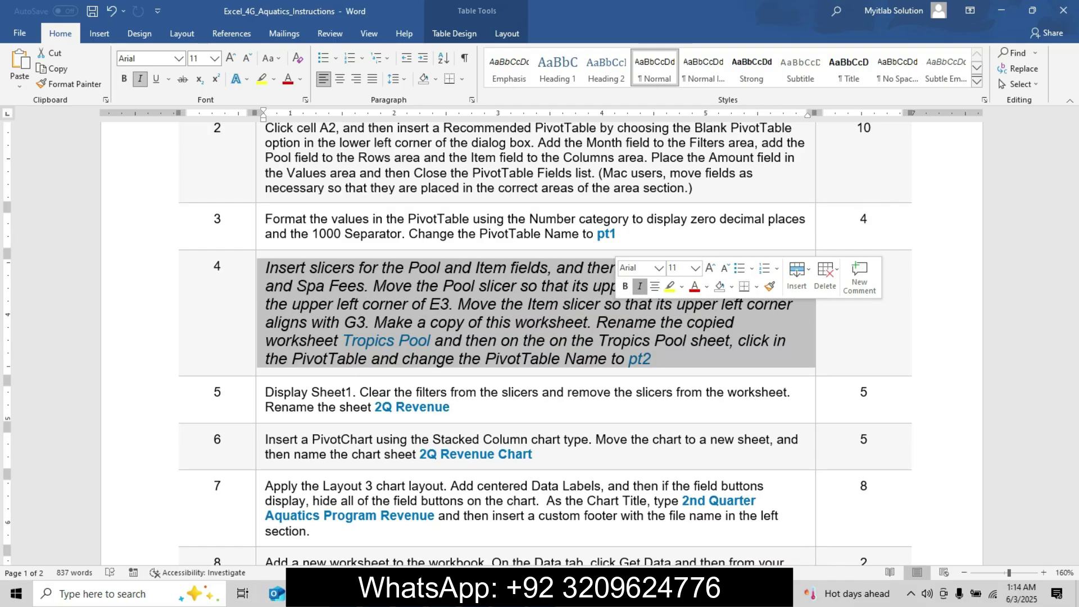
pyautogui.click(640, 286)
pyautogui.click(625, 286)
pyautogui.click(669, 286)
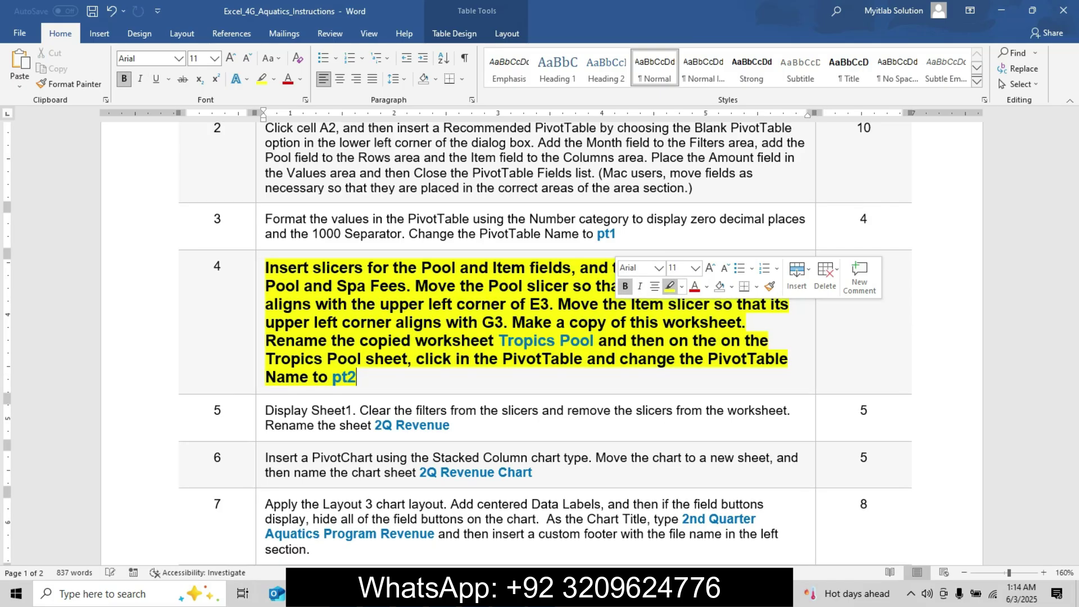
pyautogui.moveTo(266, 267); pyautogui.dragTo(356, 376)
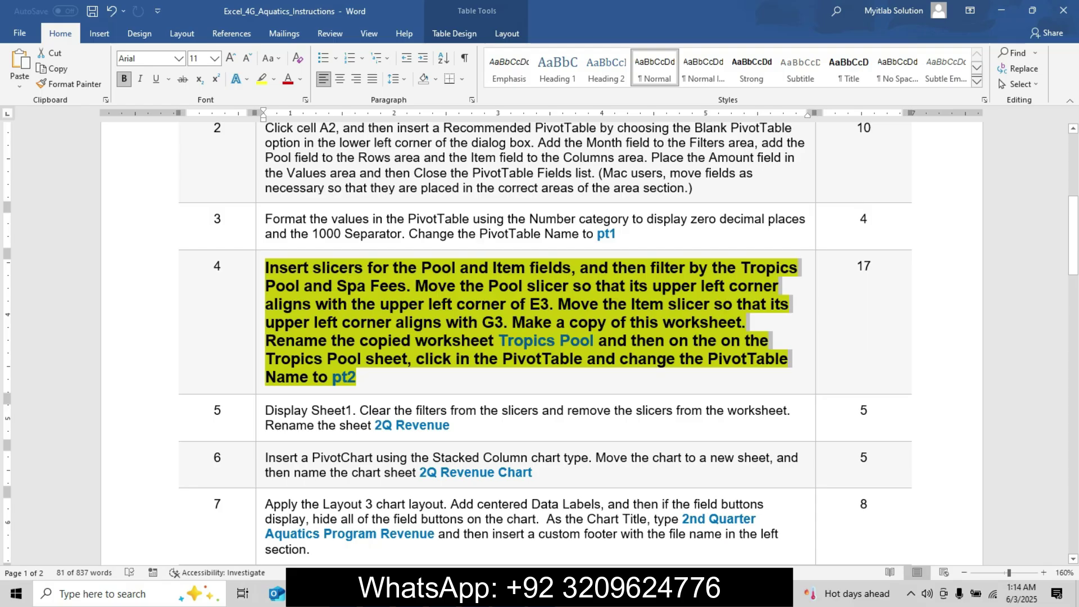
# - Switch to Excel and insert slicers for the Pool and Item fields of the PivotTable, checking the field names against the Word instructions
pyautogui.hotkey('alt', 'Tab')
pyautogui.click(325, 226)
pyautogui.click(101, 33)
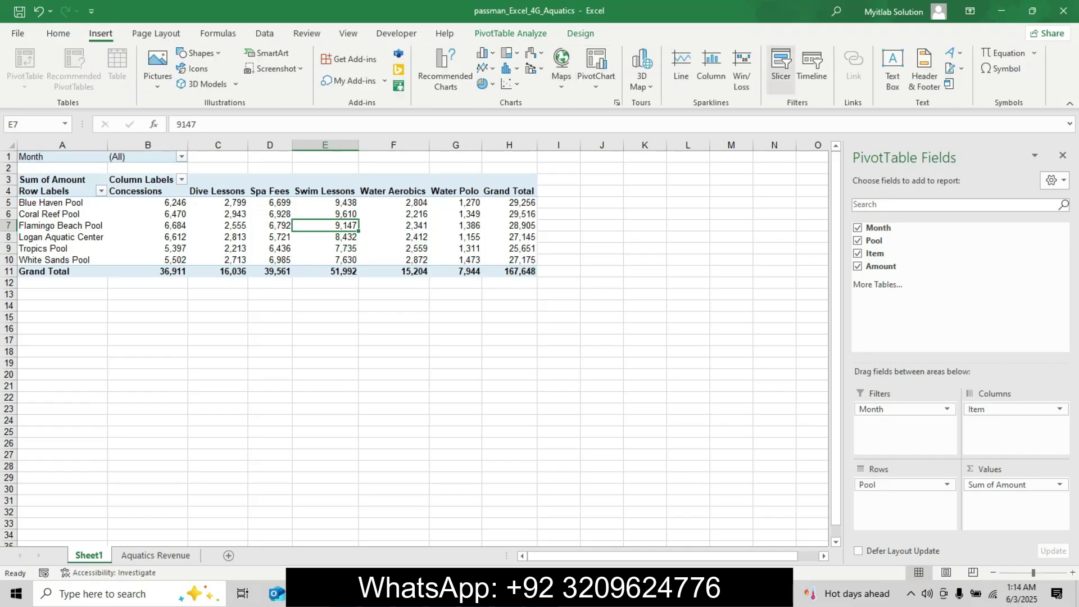
pyautogui.click(780, 66)
pyautogui.press('Escape')
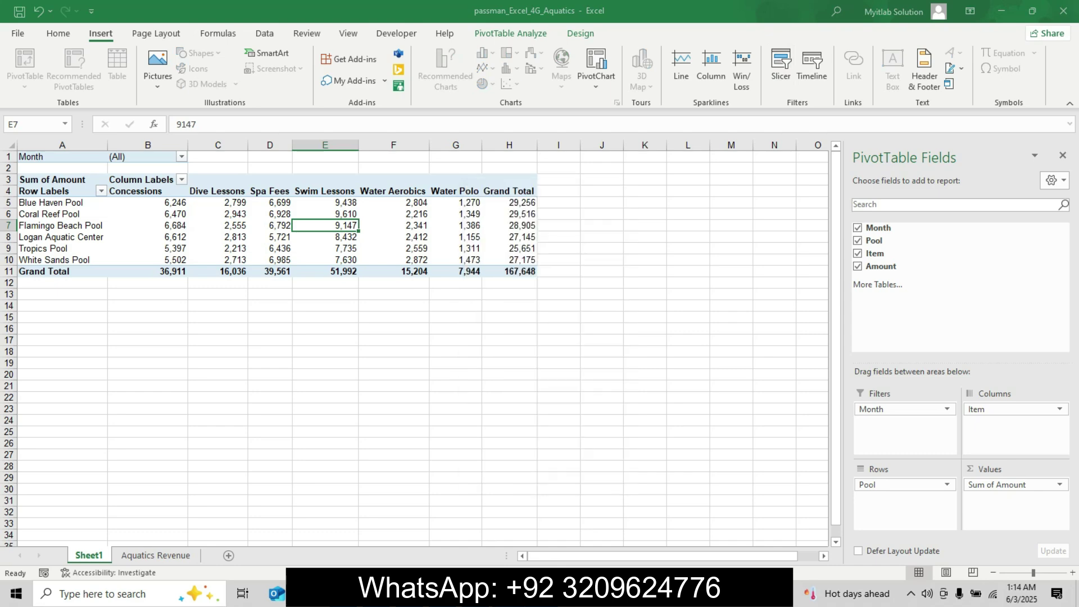
pyautogui.hotkey('alt', 'Tab')
pyautogui.hotkey('alt', 'Tab')
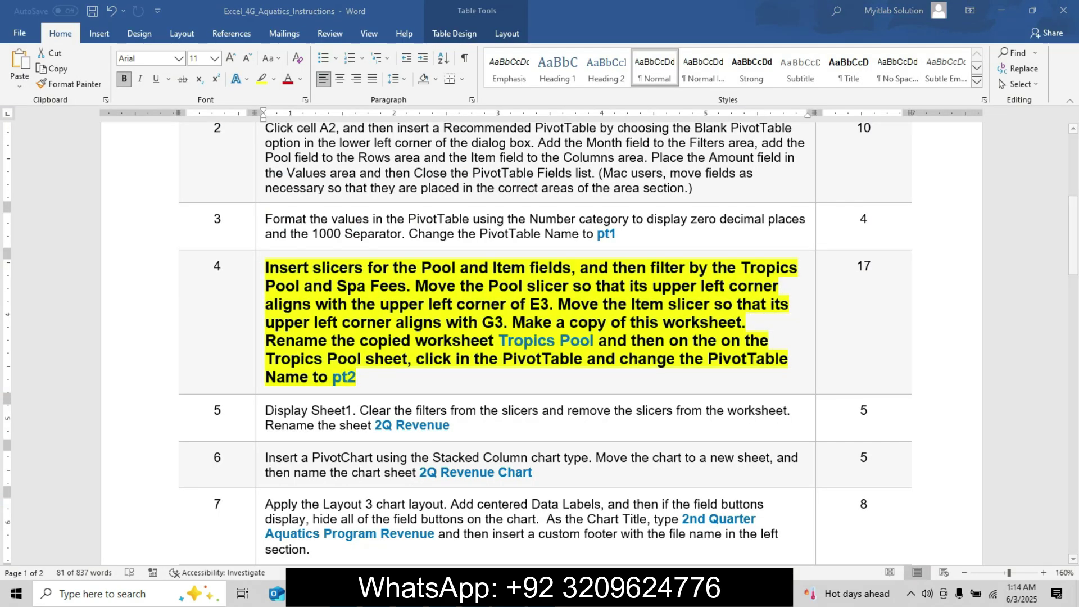
pyautogui.click(489, 237)
pyautogui.click(480, 252)
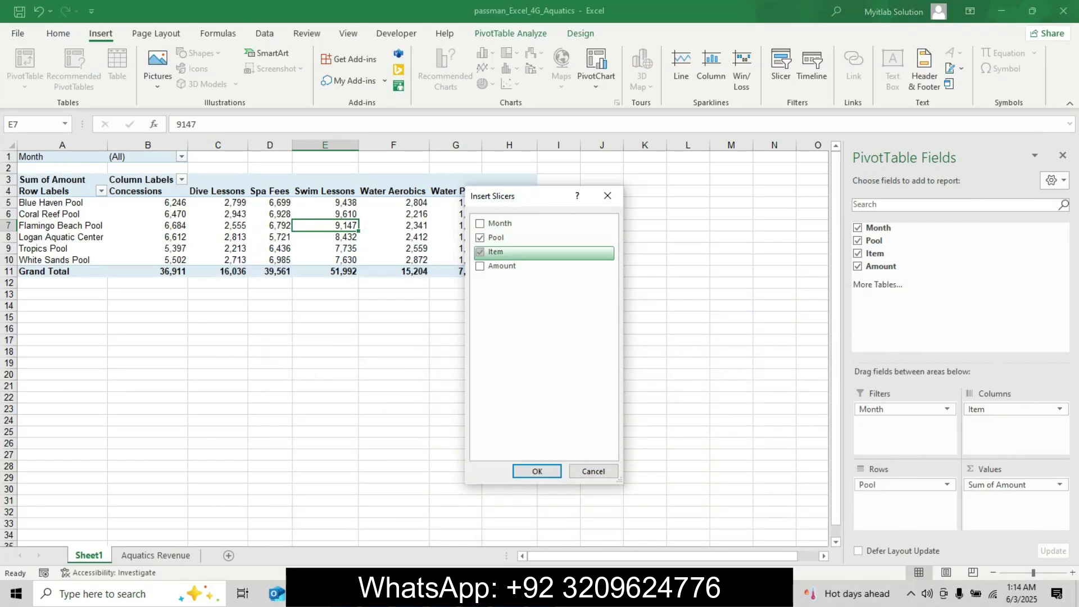
pyautogui.hotkey('alt', 'Tab')
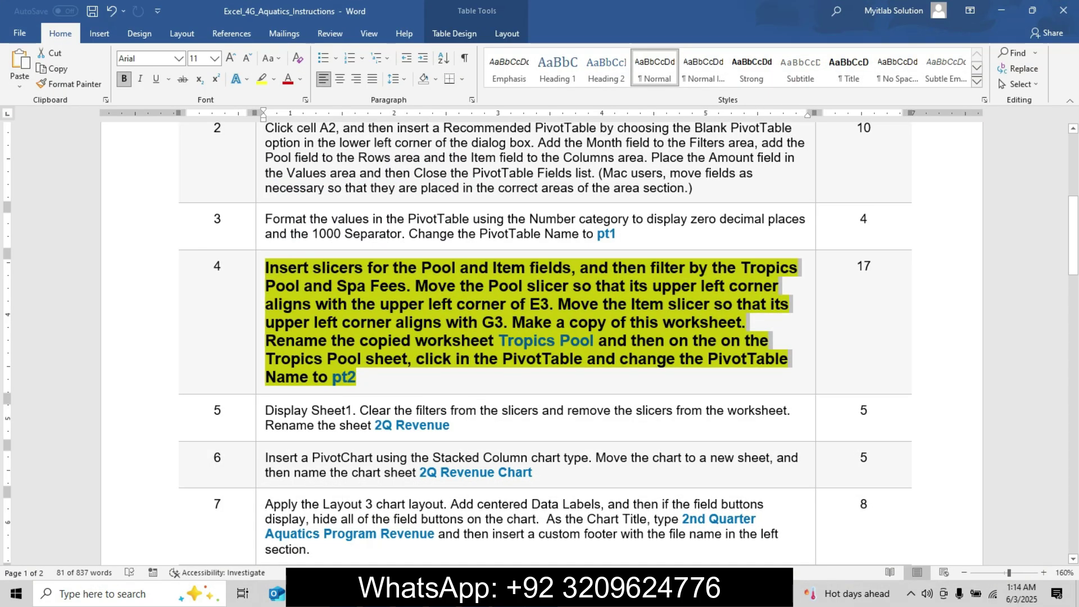
pyautogui.hotkey('alt', 'Tab')
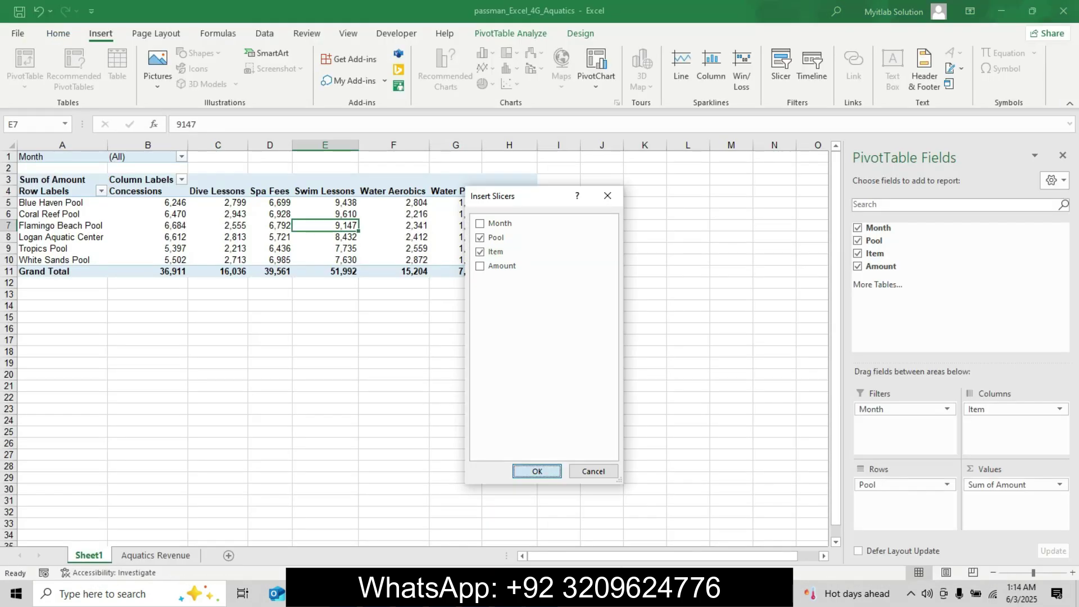
pyautogui.click(537, 470)
# - Check the filter criteria in Word, and use the Excel slicers to filter the PivotTable by Tropics Pool and Spa Fees
pyautogui.hotkey('alt', 'Tab')
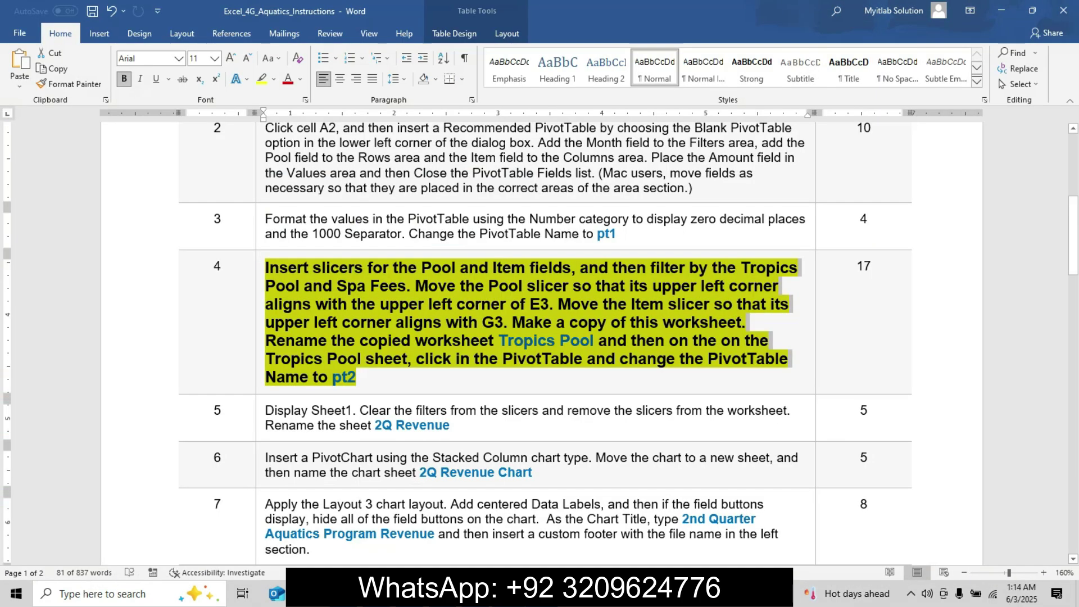
pyautogui.moveTo(541, 593)
pyautogui.click(526, 528)
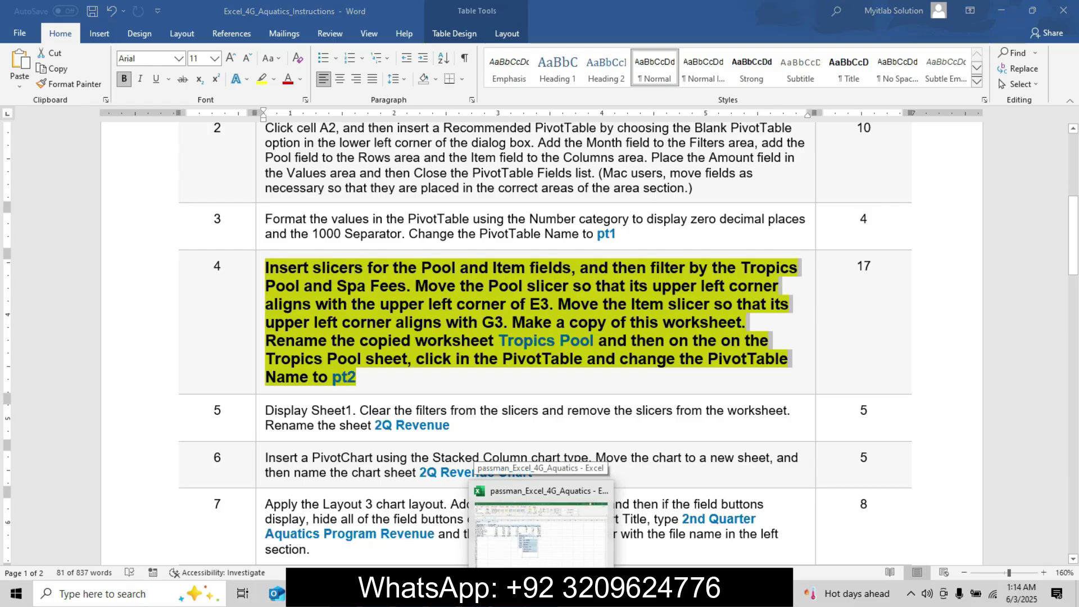
pyautogui.moveTo(433, 286); pyautogui.dragTo(466, 286)
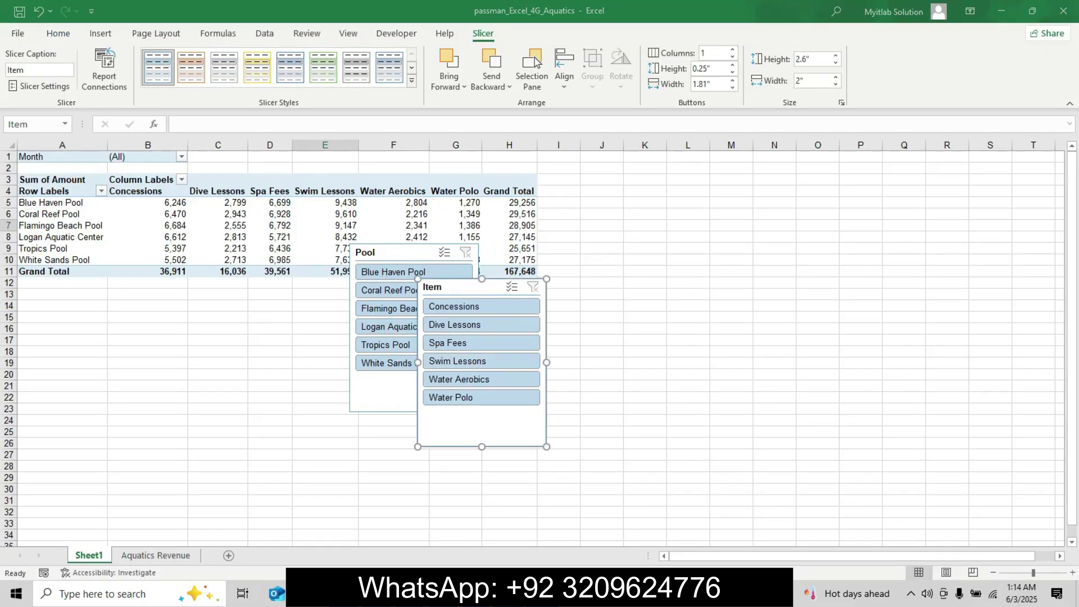
pyautogui.hotkey('alt', 'Tab')
pyautogui.hotkey('alt', 'Tab')
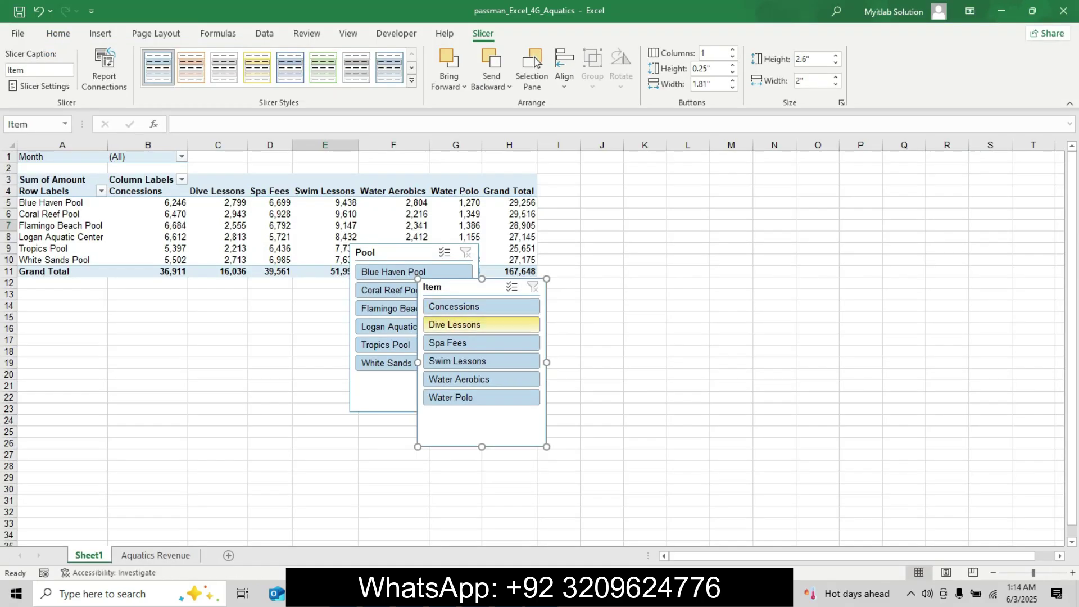
pyautogui.click(388, 344)
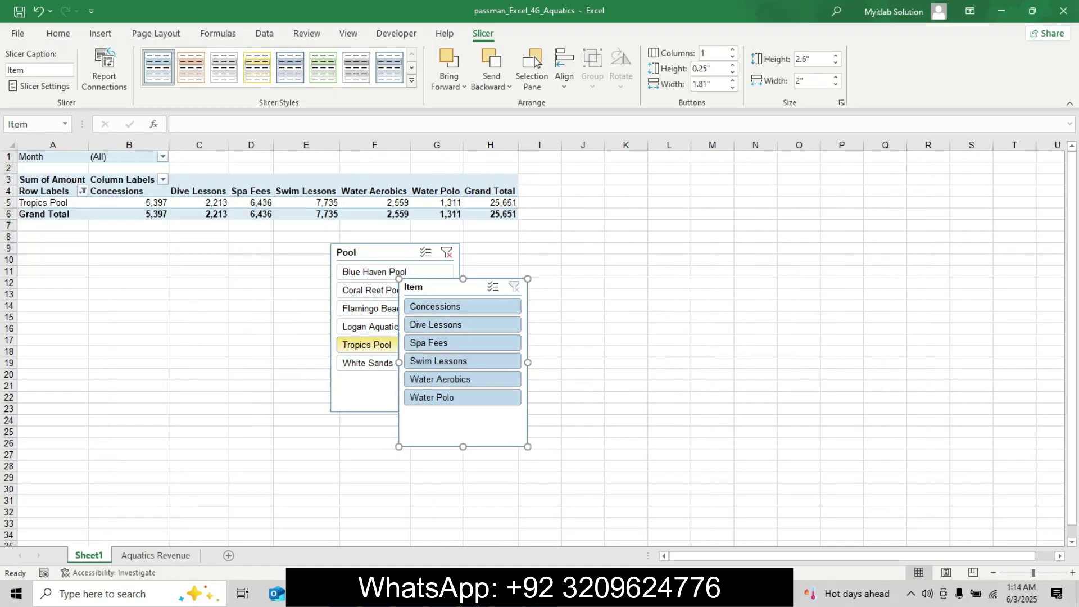
pyautogui.hotkey('alt', 'Tab')
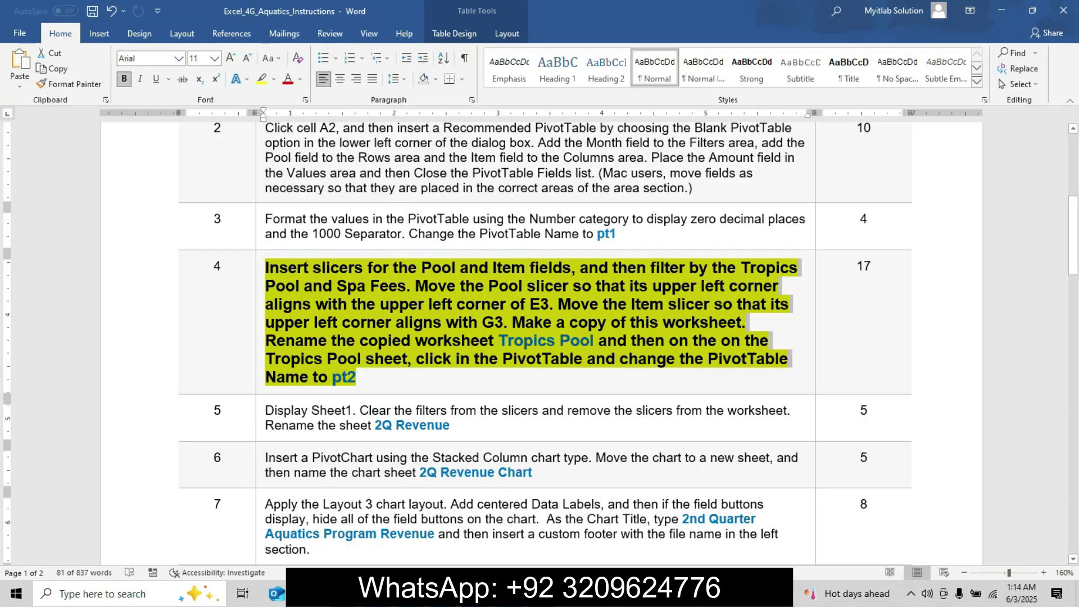
pyautogui.hotkey('alt', 'Tab')
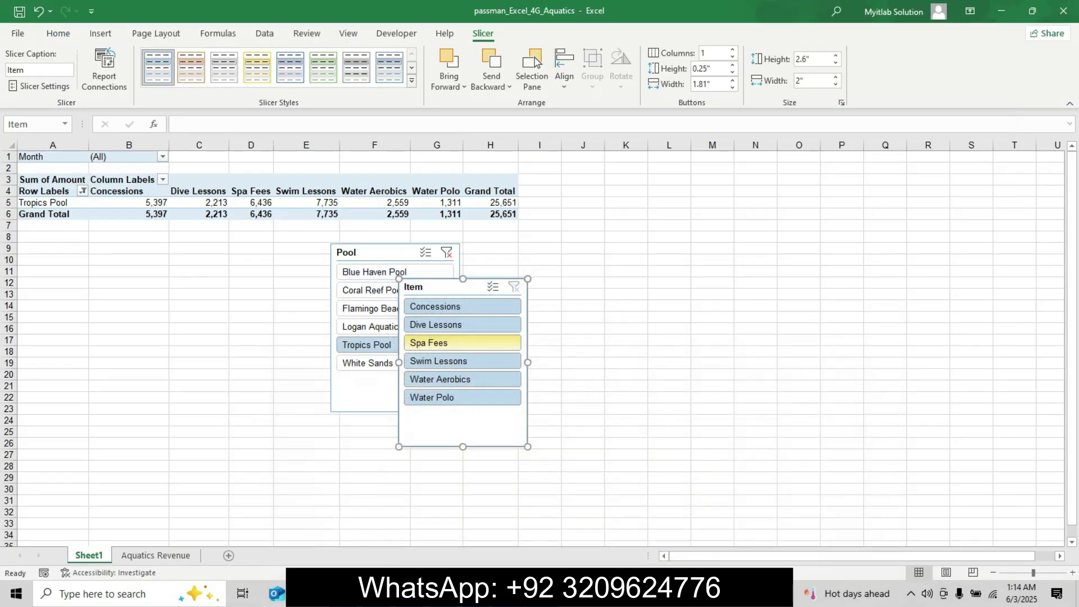
pyautogui.click(455, 342)
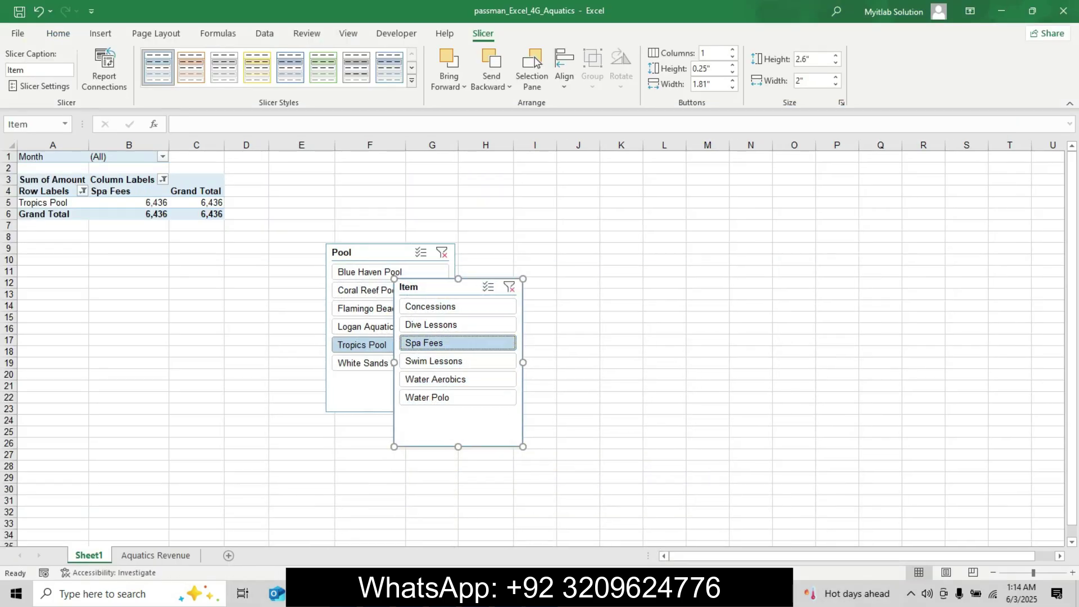
# - Following the Word instructions, align the Pool slicer's upper left corner with cell E3 and the Item slicer's with cell G3 in Excel
pyautogui.hotkey('alt', 'Tab')
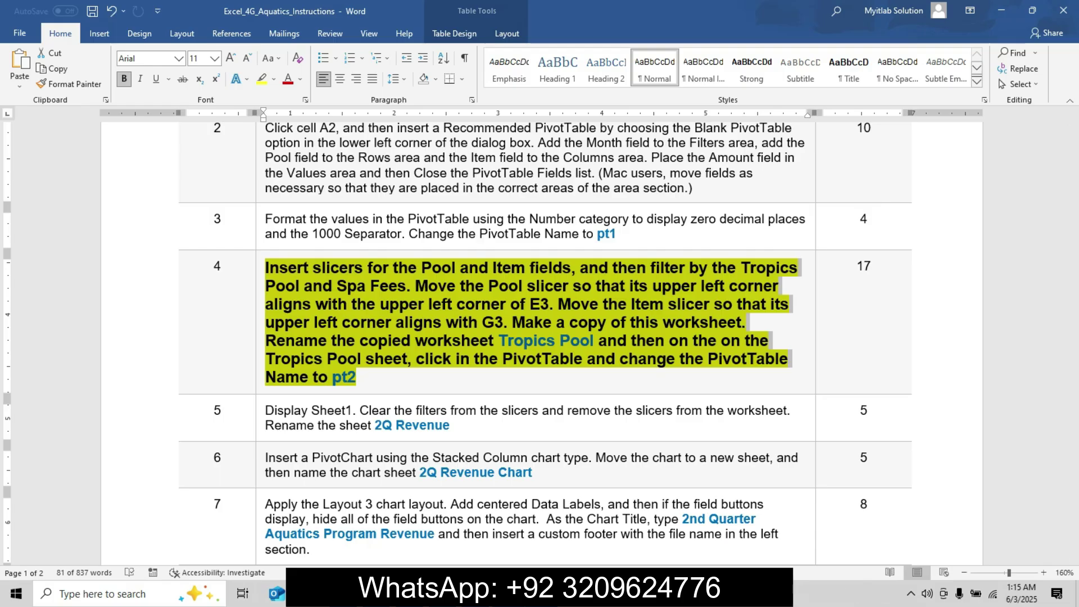
pyautogui.hotkey('alt', 'Tab')
pyautogui.moveTo(365, 253); pyautogui.dragTo(308, 184)
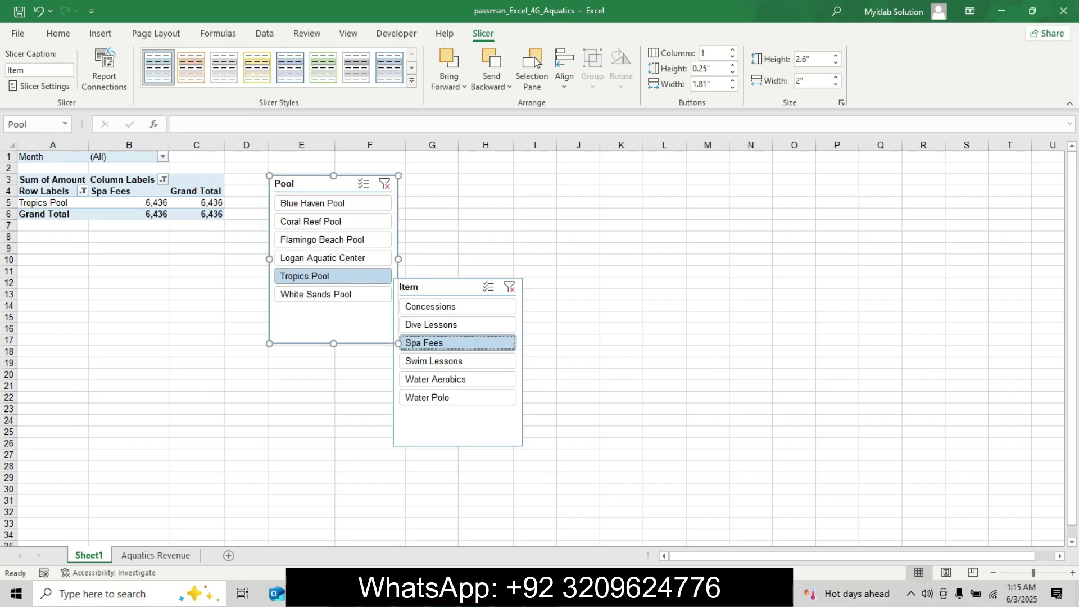
pyautogui.hotkey('alt', 'Tab')
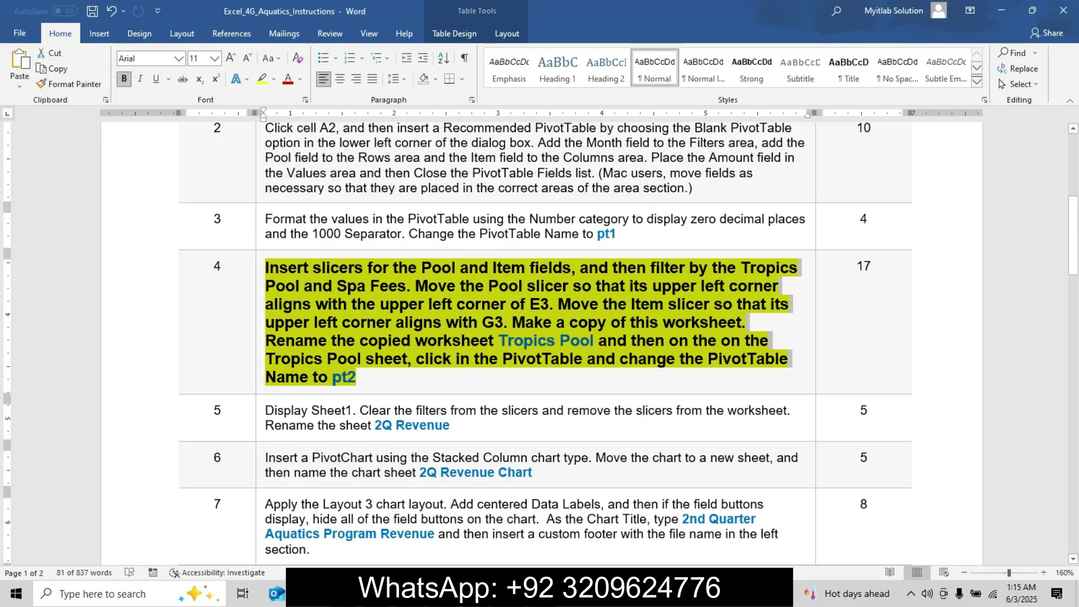
pyautogui.click(543, 593)
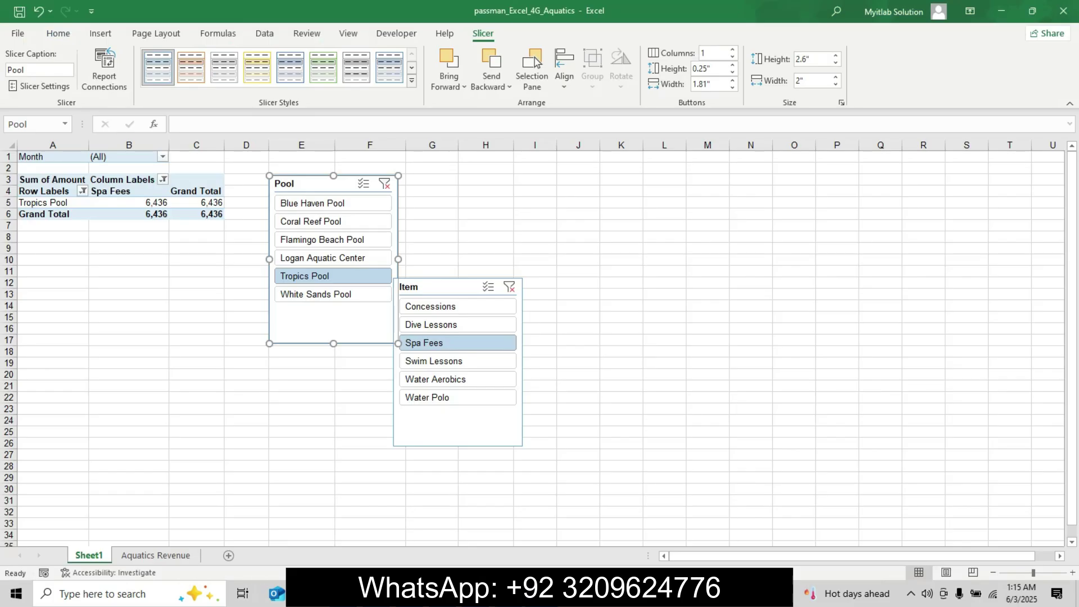
pyautogui.moveTo(450, 287); pyautogui.dragTo(463, 184)
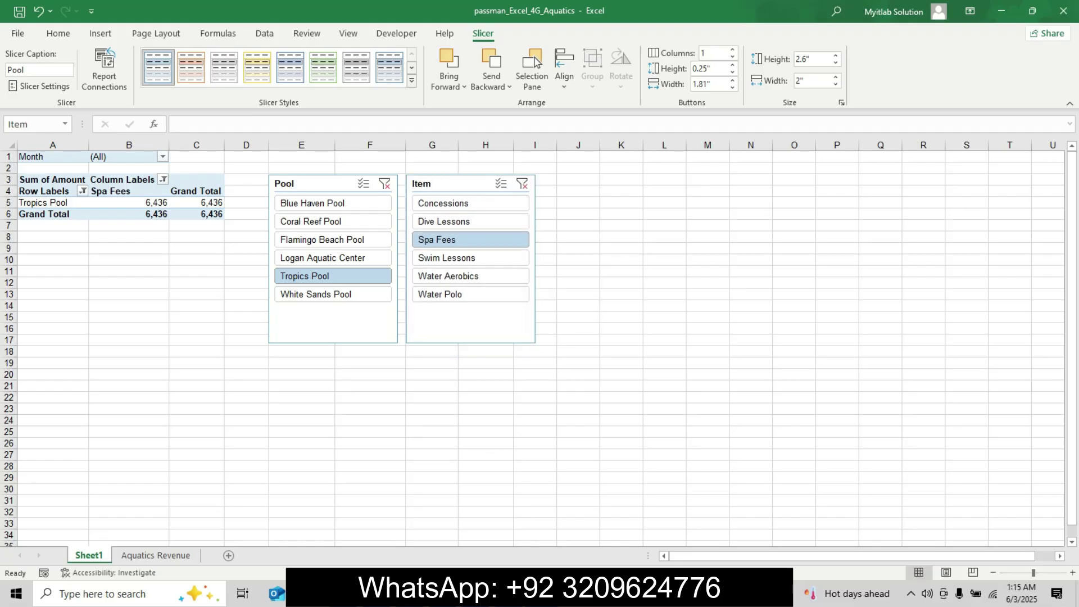
# - Select the required sheet name Tropics Pool in Word, and create a copy of Sheet1 placed before the original in Excel
pyautogui.hotkey('alt', 'Tab')
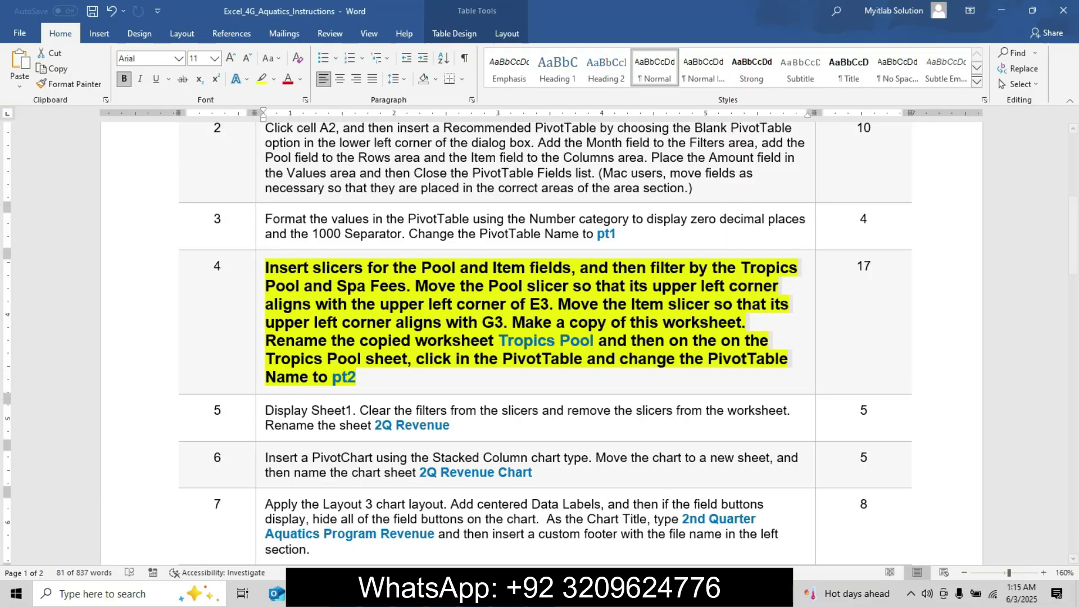
pyautogui.click(537, 340)
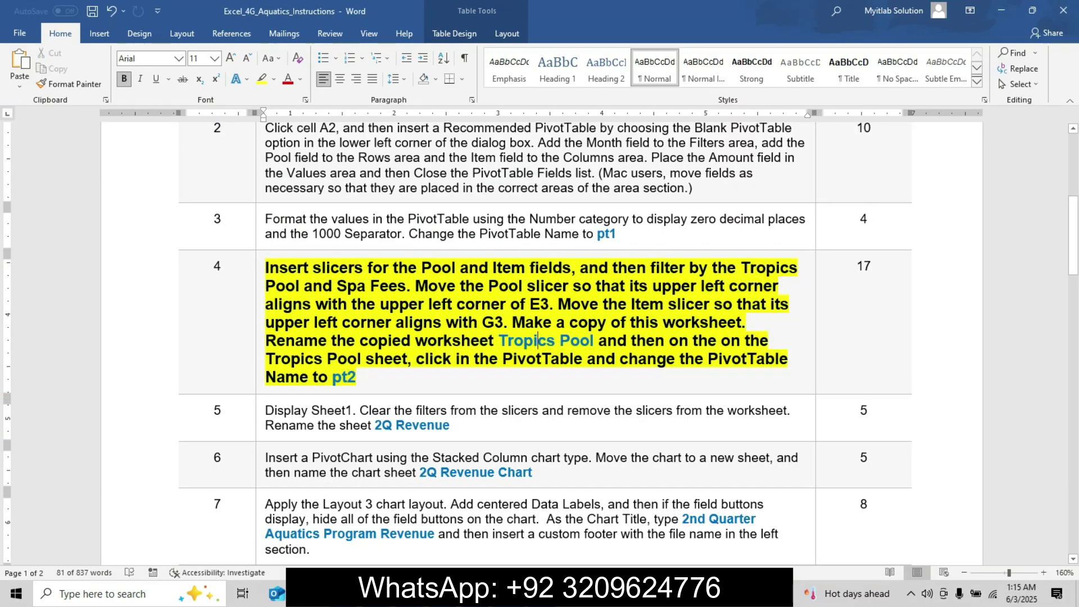
pyautogui.moveTo(499, 340); pyautogui.dragTo(595, 339)
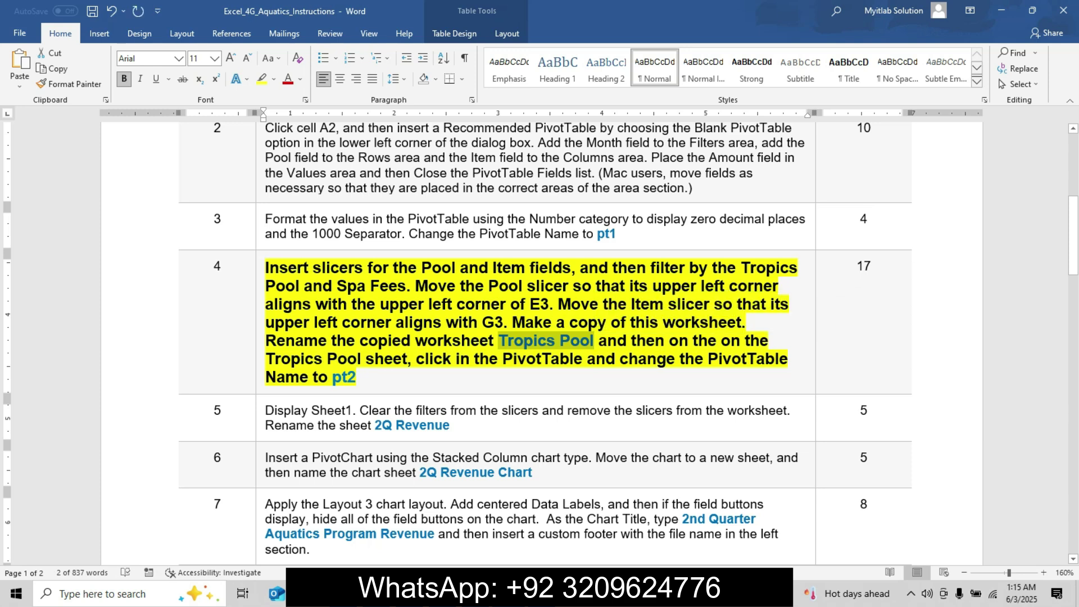
pyautogui.hotkey('alt', 'Tab')
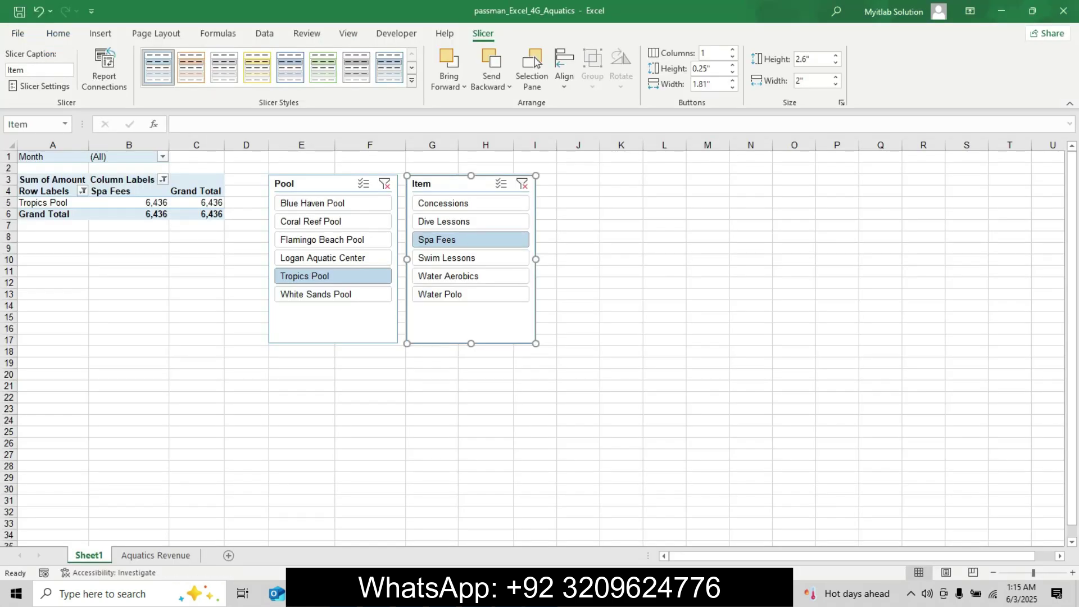
pyautogui.rightClick(94, 555)
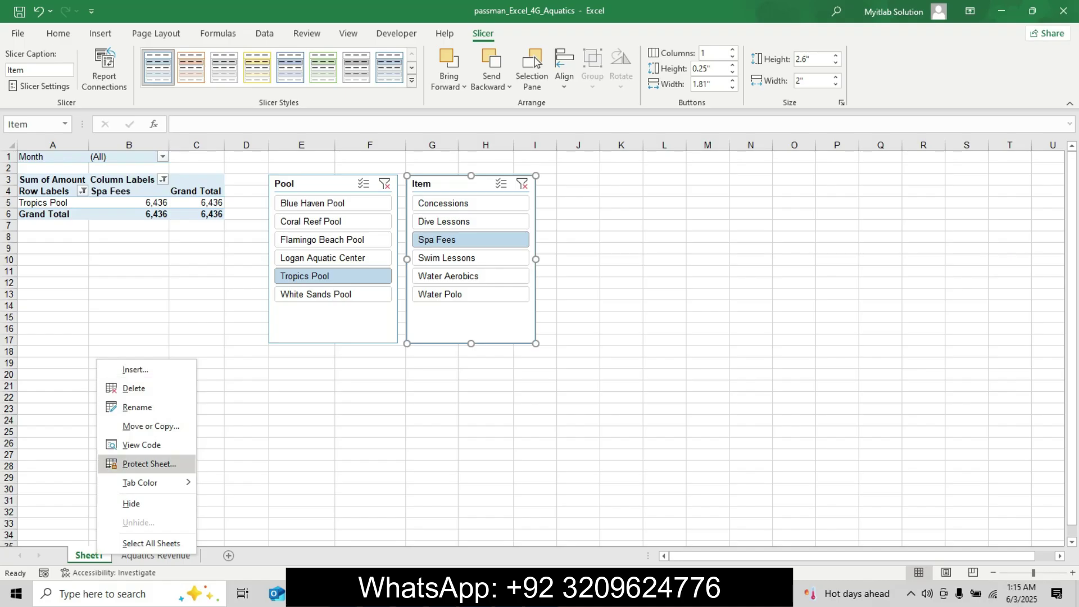
pyautogui.click(146, 425)
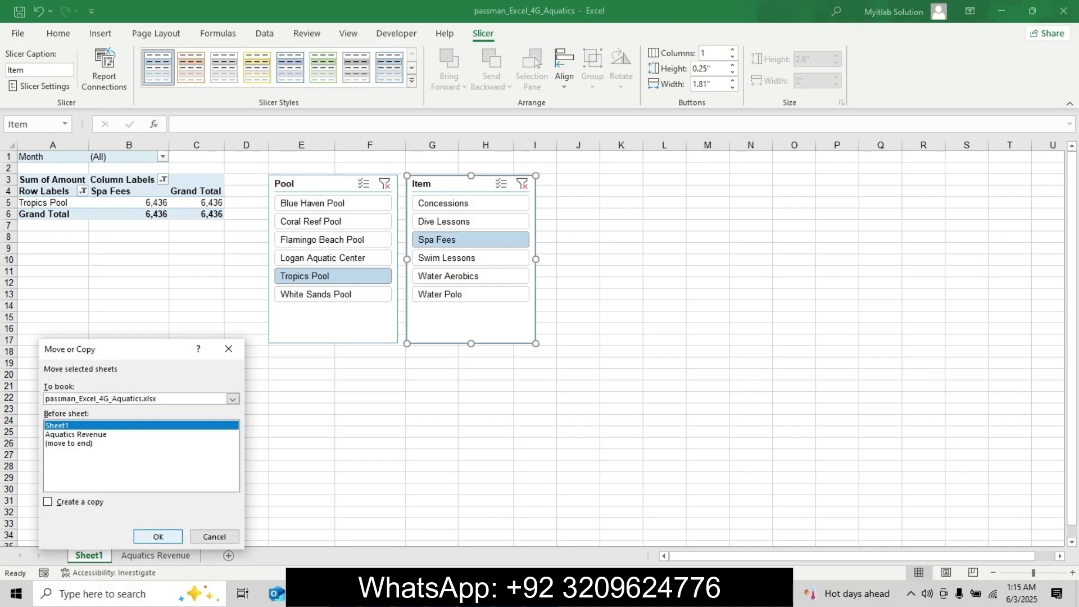
pyautogui.click(48, 501)
pyautogui.press('Return')
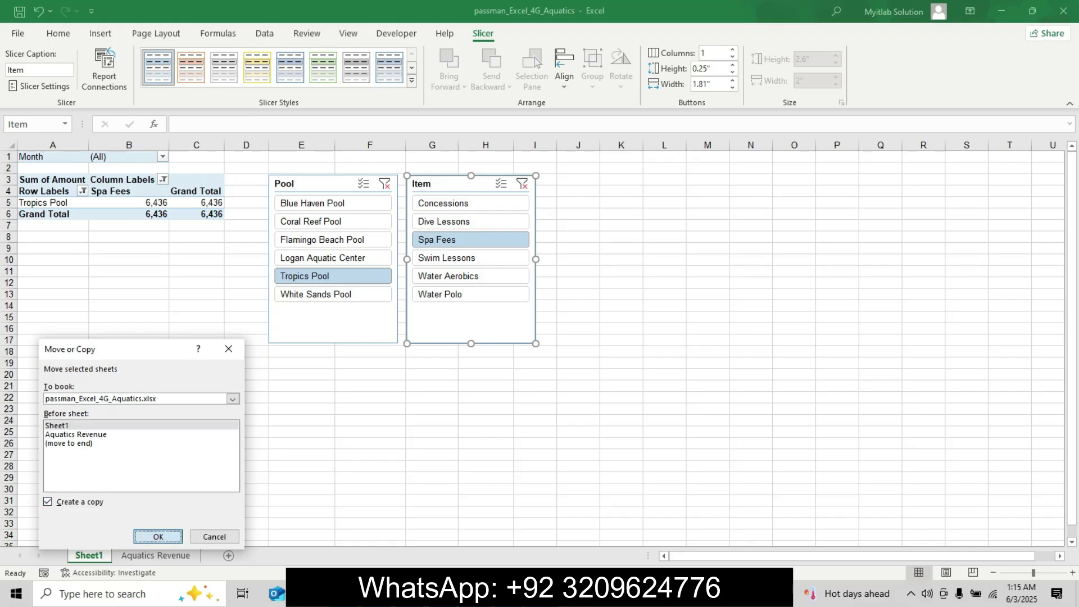
# - Recheck the name in Word and rename the copied Excel worksheet as Tropics Pool
pyautogui.hotkey('alt', 'Tab')
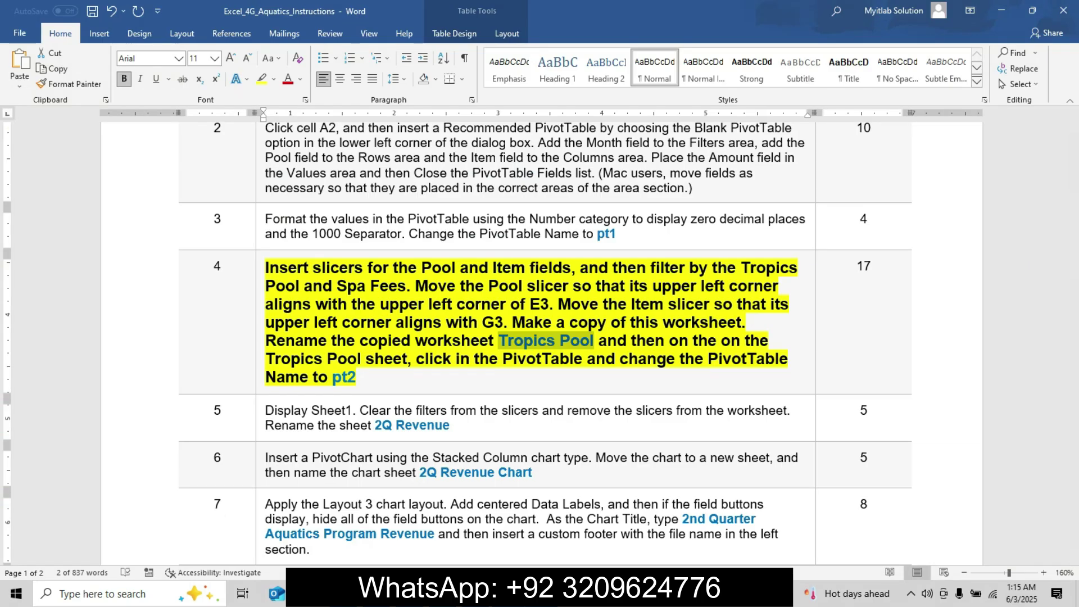
pyautogui.hotkey('alt', 'Tab')
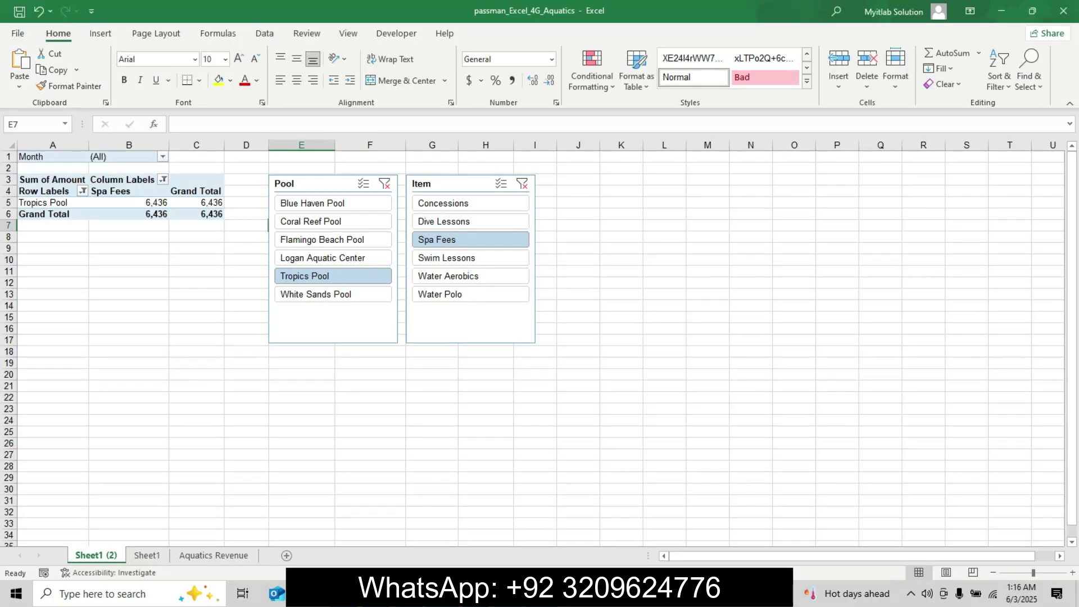
pyautogui.rightClick(95, 555)
pyautogui.click(140, 424)
pyautogui.write('Tropics Pool')
pyautogui.press('Return')
# - Select the required name pt2 in Word, and rename the PivotTable on Excel's Tropics Pool sheet to pt2
pyautogui.hotkey('alt', 'Tab')
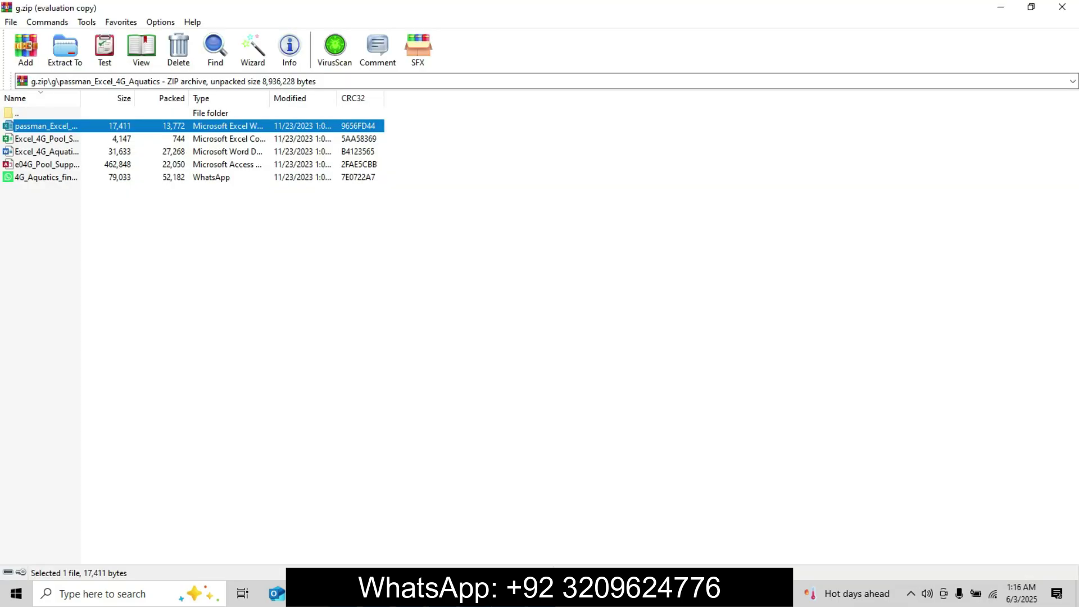
pyautogui.moveTo(332, 377); pyautogui.dragTo(356, 377)
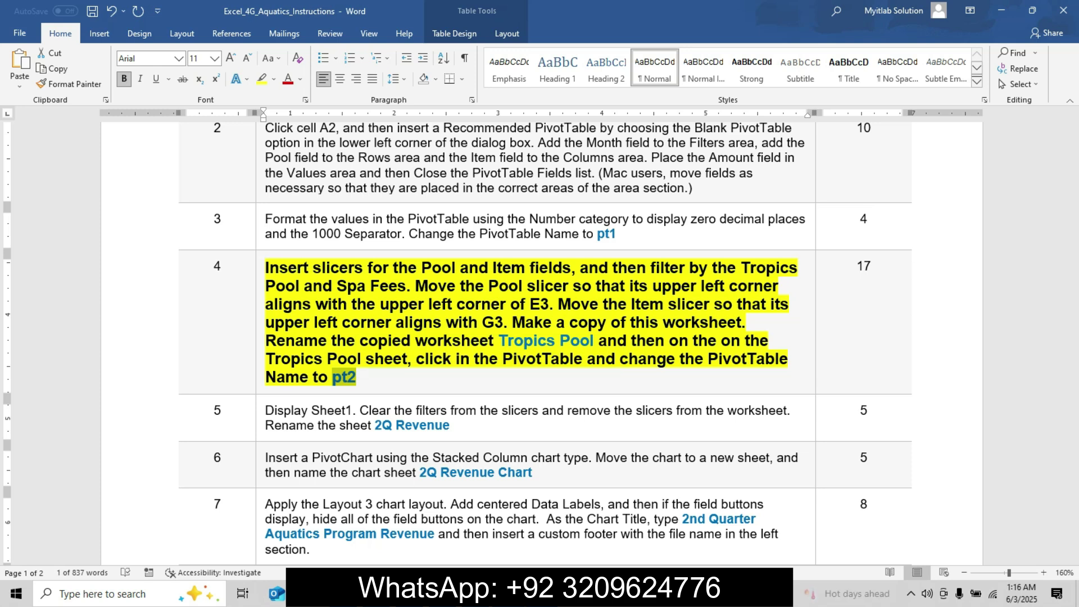
pyautogui.hotkey('alt', 'Tab')
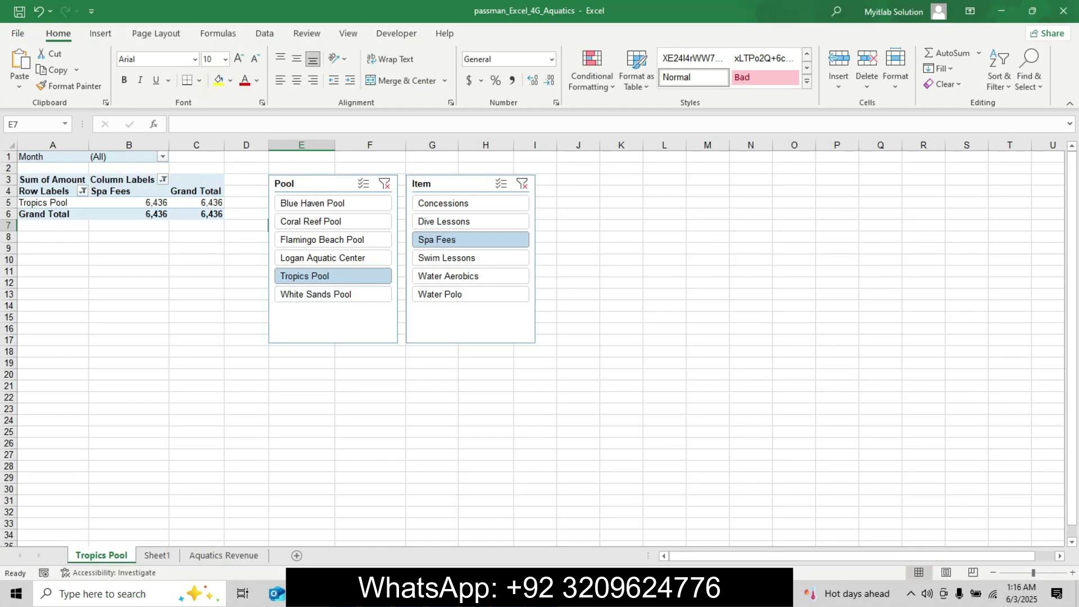
pyautogui.click(196, 203)
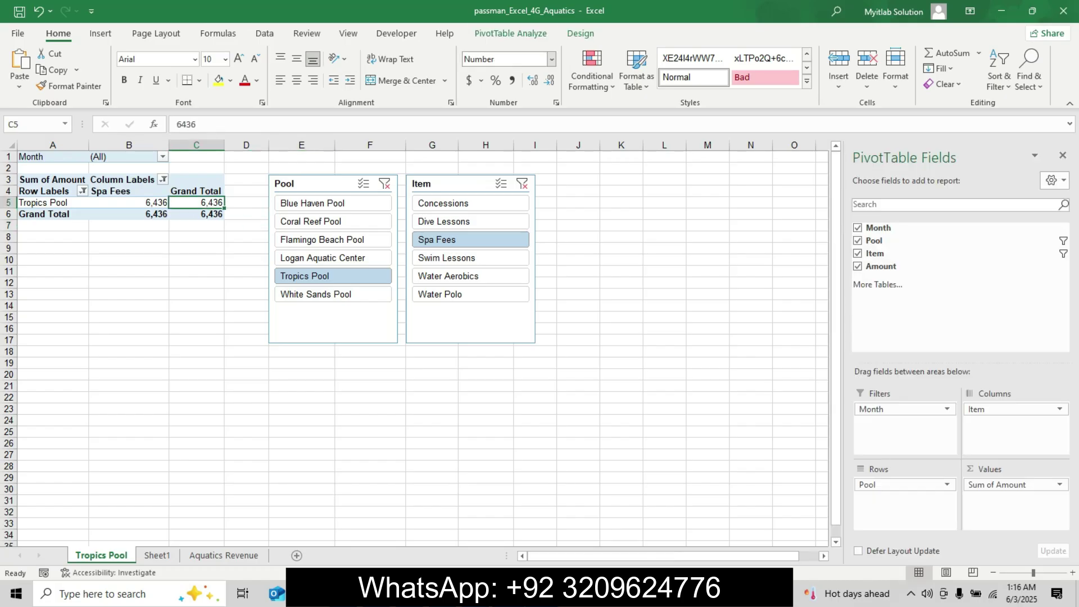
pyautogui.click(494, 33)
pyautogui.click(36, 70)
pyautogui.write('pt2')
pyautogui.press('Return')
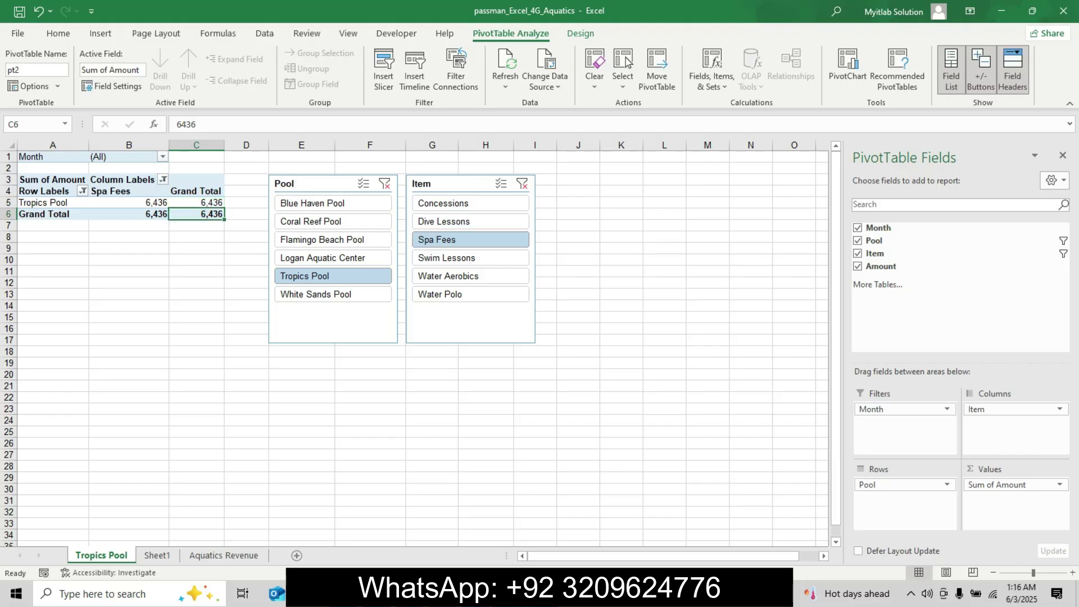
# - Return to Word and undo the size, bold and highlight formatting of the step 4 instruction
pyautogui.hotkey('alt', 'Tab')
pyautogui.moveTo(1071, 235)
pyautogui.mouseDown()
pyautogui.moveTo(1071, 461)
pyautogui.moveTo(1073, 243)
pyautogui.mouseUp()
pyautogui.hotkey('ctrl', 'z')
pyautogui.hotkey('ctrl', 'z')
pyautogui.hotkey('ctrl', 'z')
pyautogui.hotkey('ctrl', 'z')
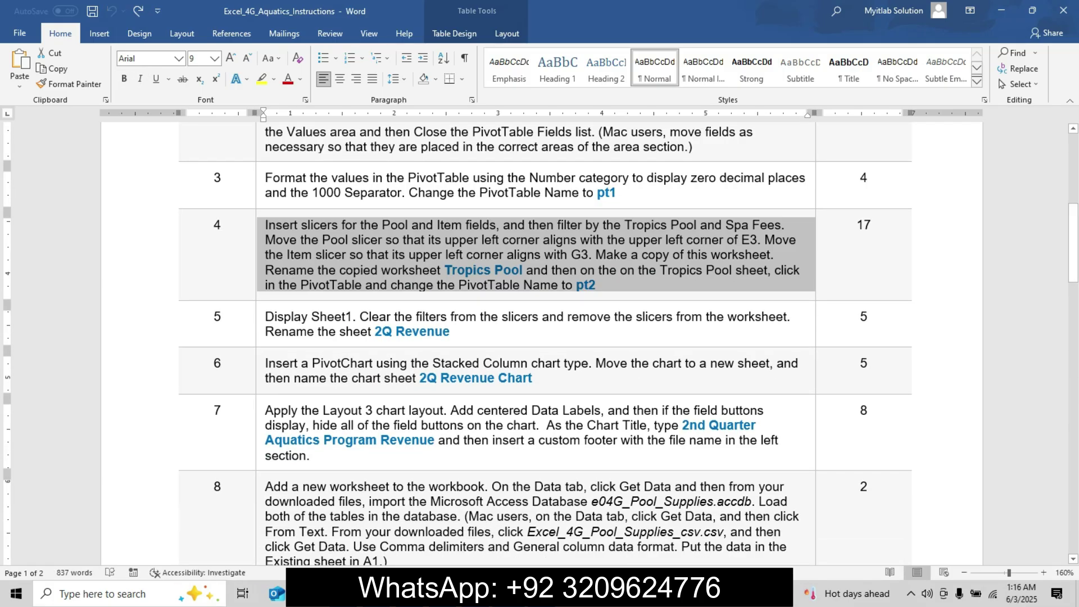
# - Format the step 5 instruction in Word at 11 pt, in bold and with yellow highlighting
pyautogui.click(266, 317)
pyautogui.tripleClick(265, 317)
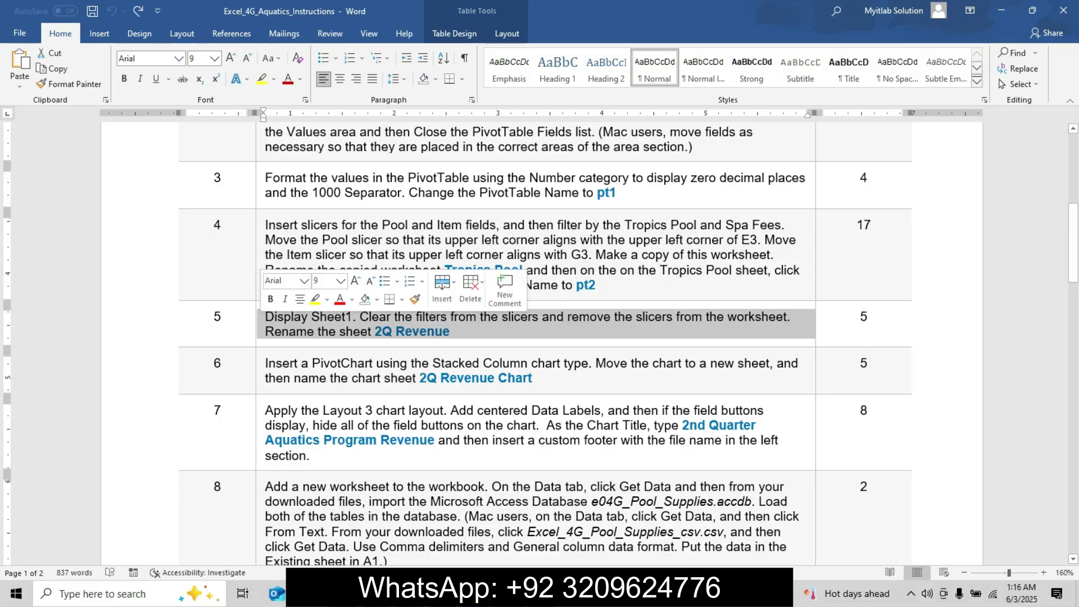
pyautogui.click(355, 280)
pyautogui.click(355, 280)
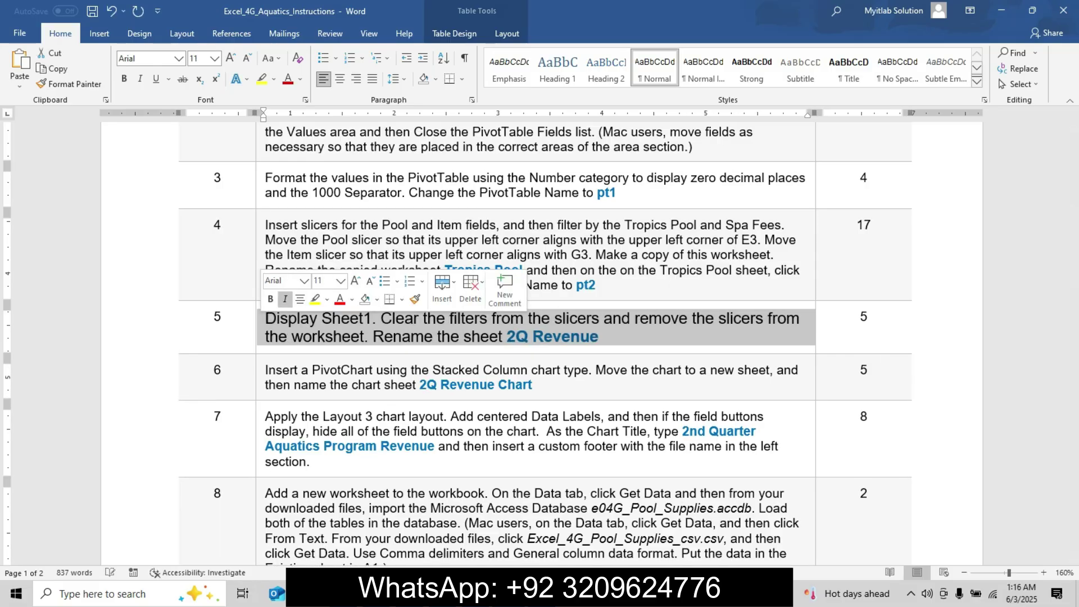
pyautogui.click(270, 298)
pyautogui.click(316, 299)
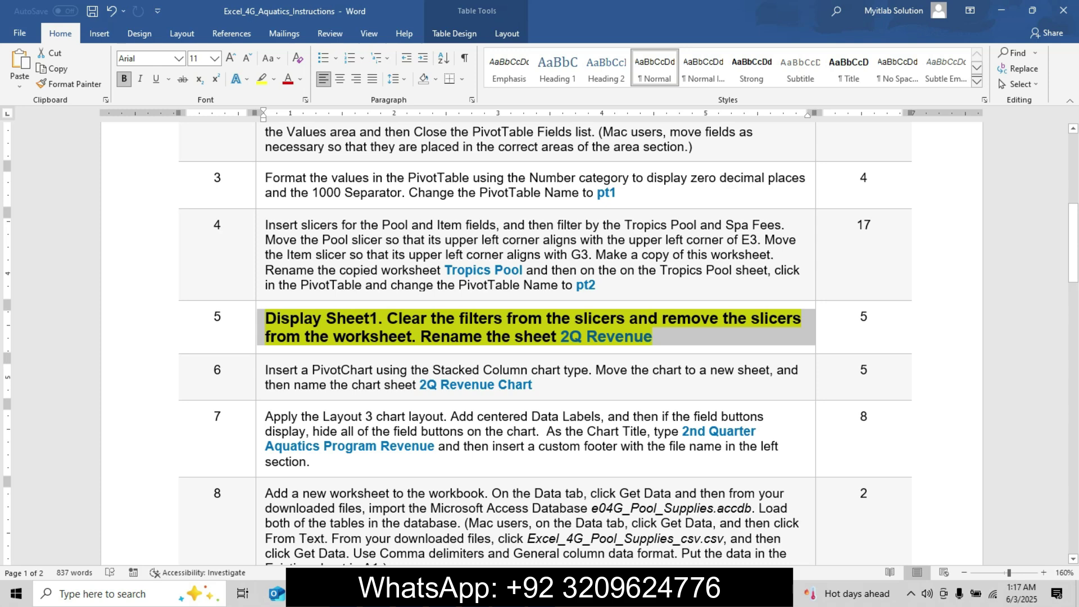
# - Switch to Excel and display Sheet1, then recheck the step 5 instruction in Word and return to the workbook
pyautogui.moveTo(541, 594)
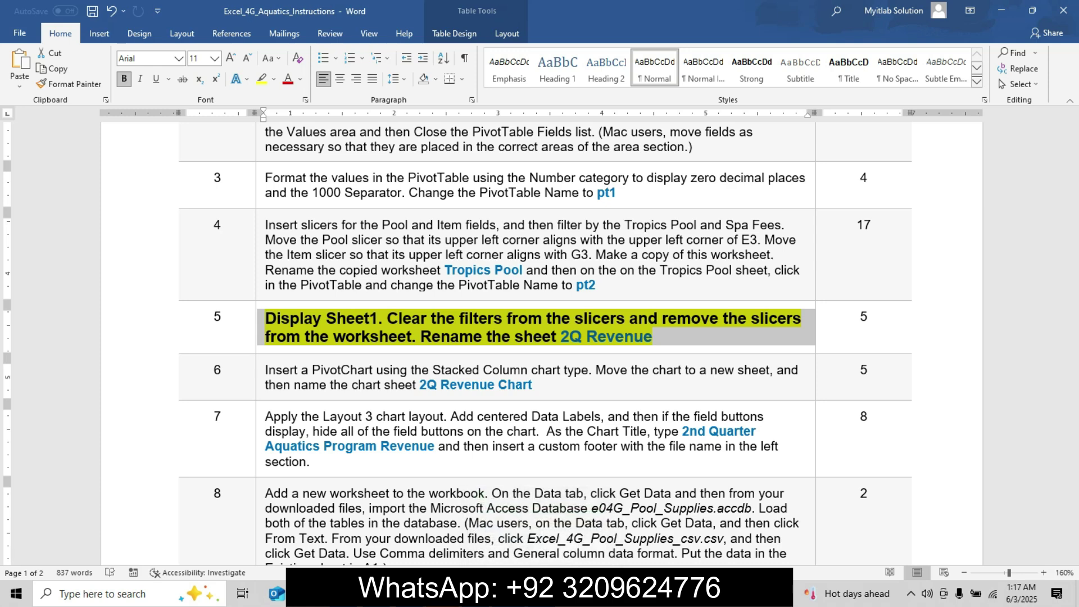
pyautogui.click(541, 594)
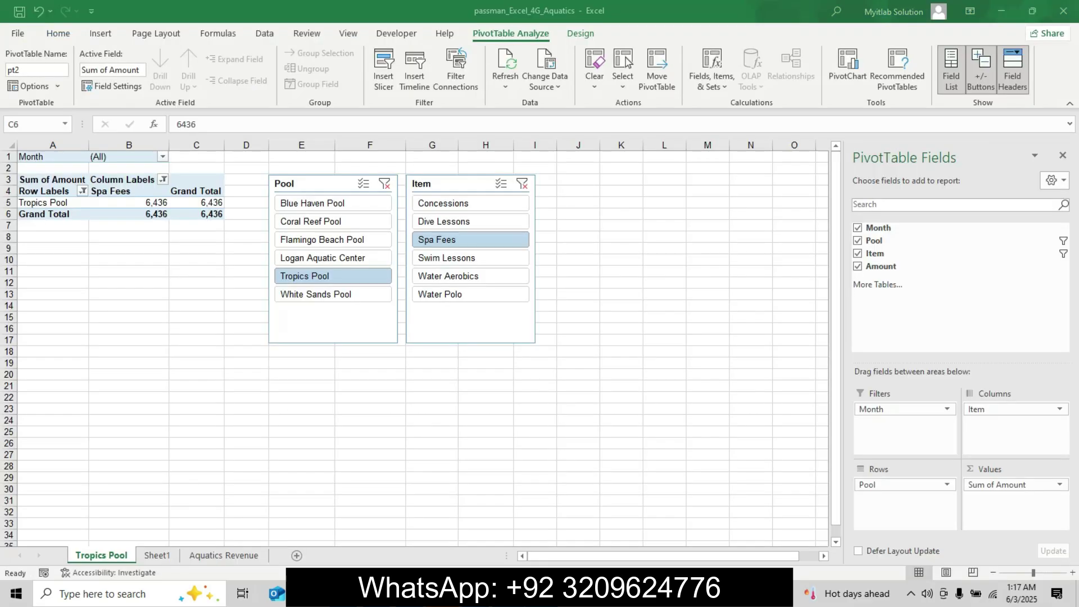
pyautogui.click(157, 555)
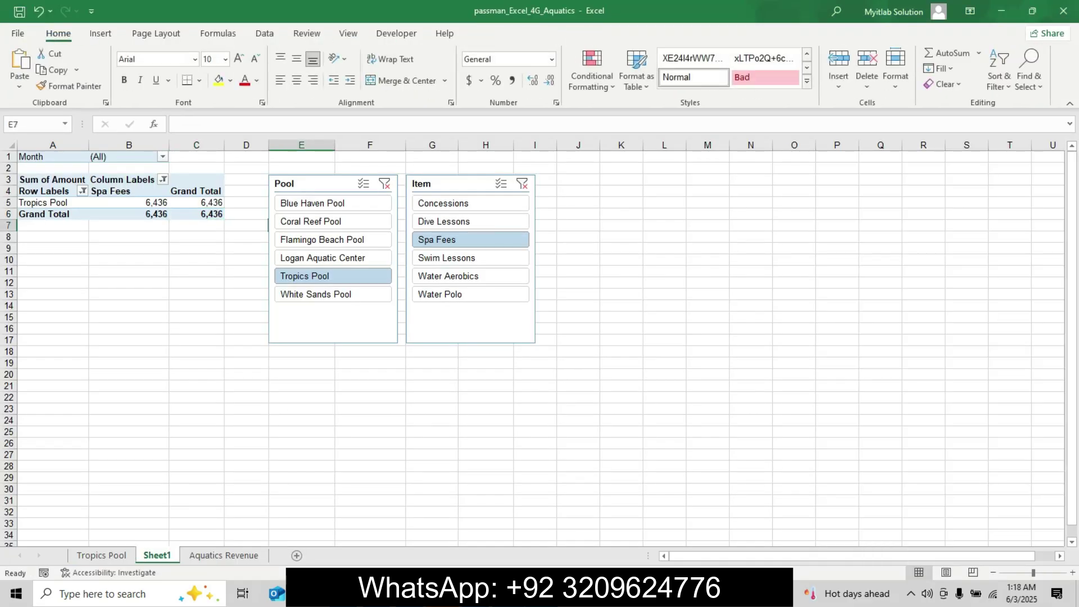
pyautogui.hotkey('alt', 'Tab')
pyautogui.moveTo(541, 593)
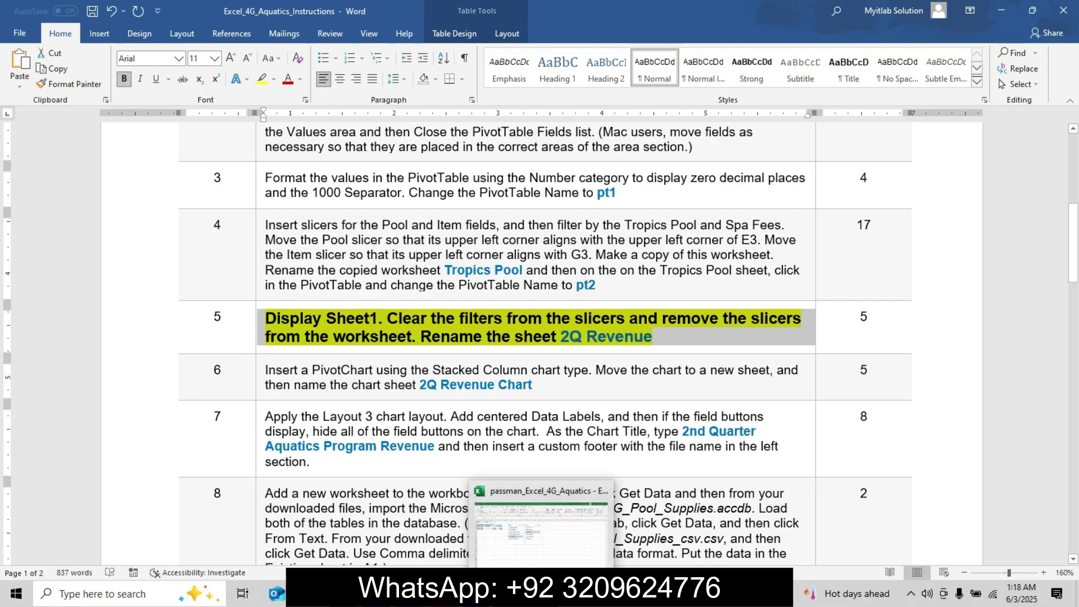
pyautogui.click(541, 593)
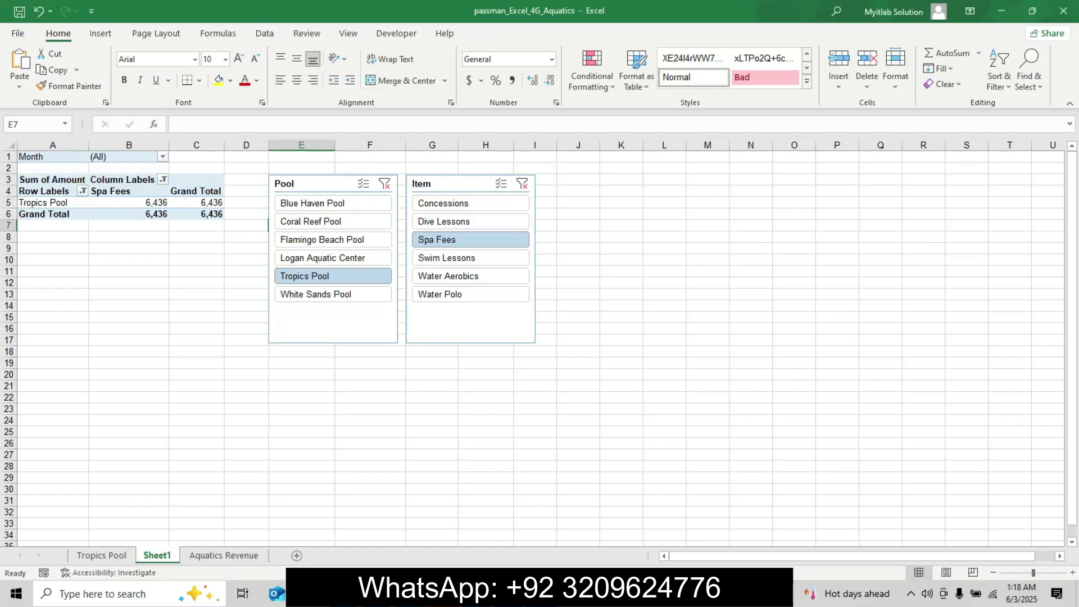
# - Clear the Pool and Item slicer filters on Sheet1 and delete both slicers from the worksheet
pyautogui.click(384, 183)
pyautogui.click(544, 183)
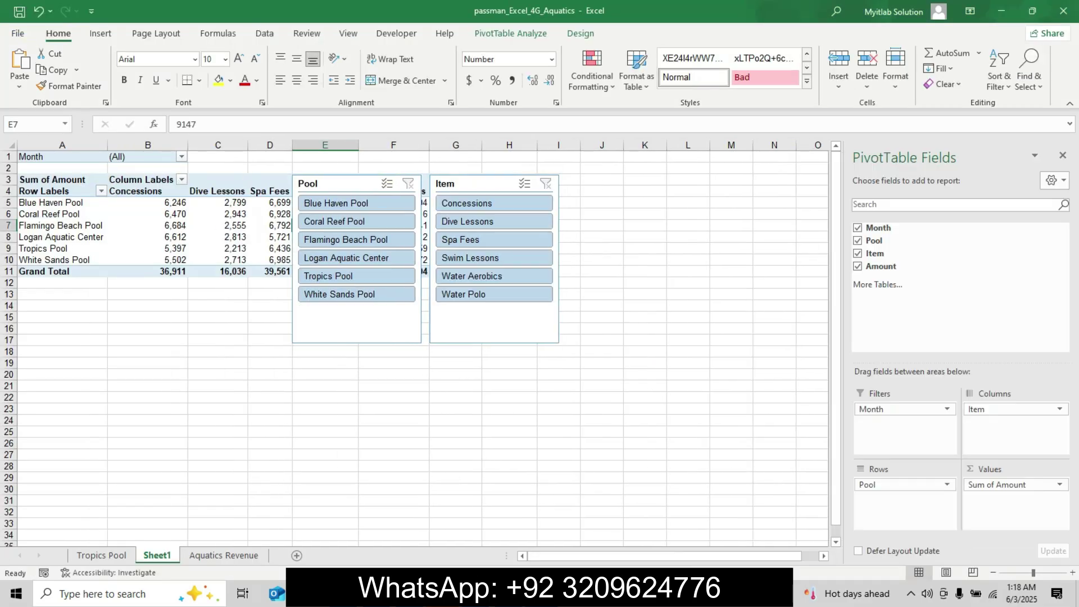
pyautogui.press('Delete')
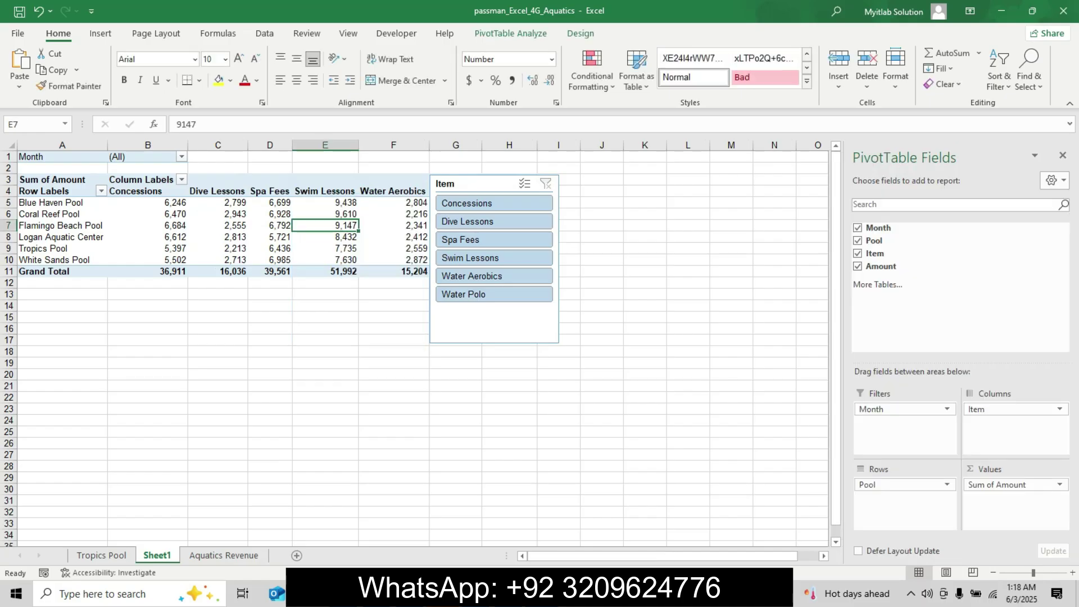
pyautogui.click(479, 184)
pyautogui.press('Delete')
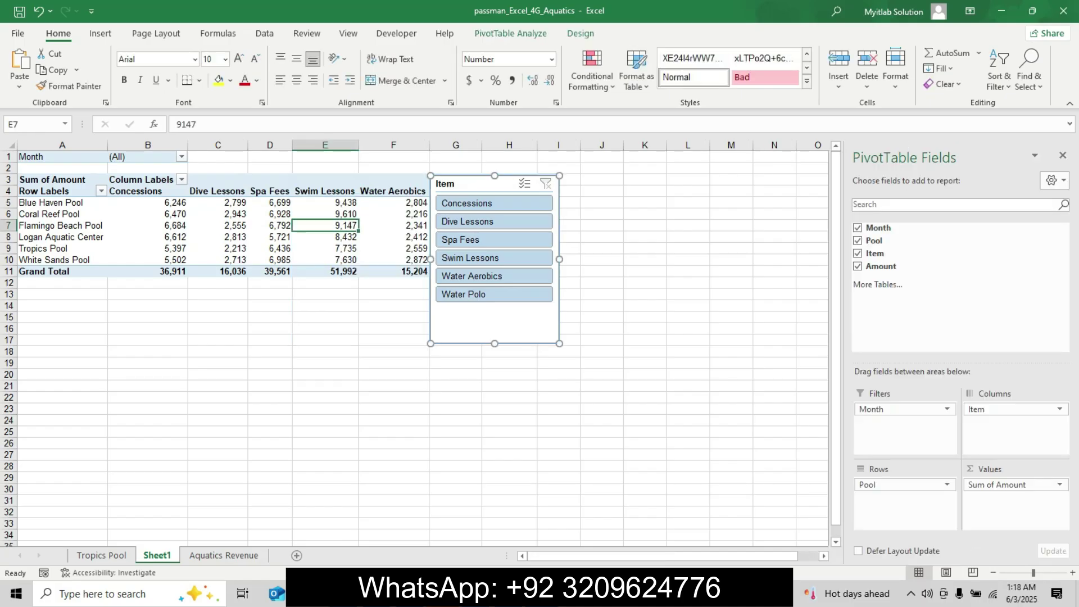
pyautogui.press('Delete')
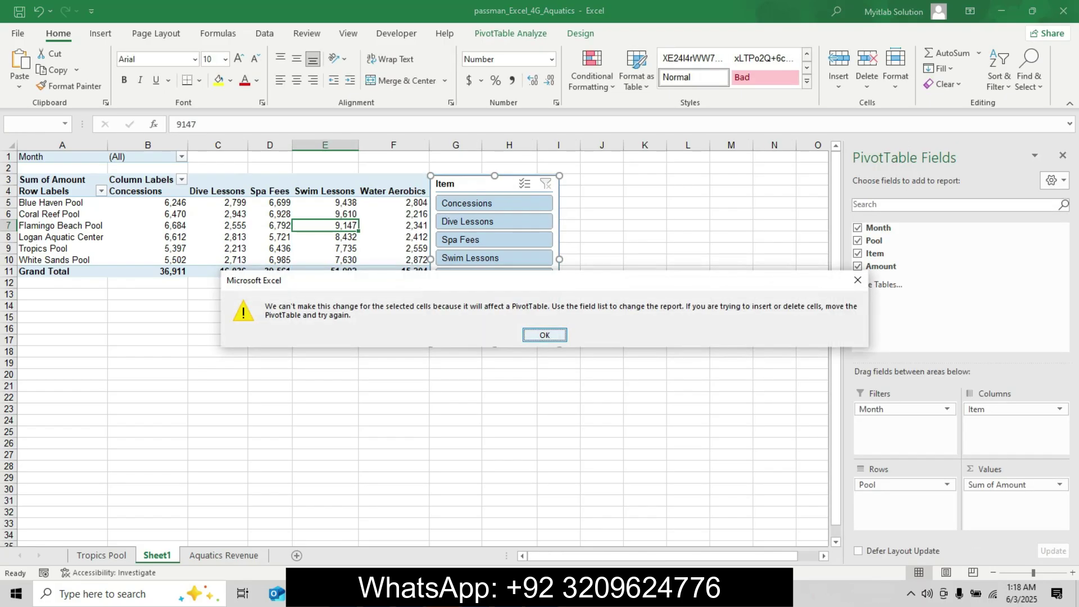
pyautogui.press('Return')
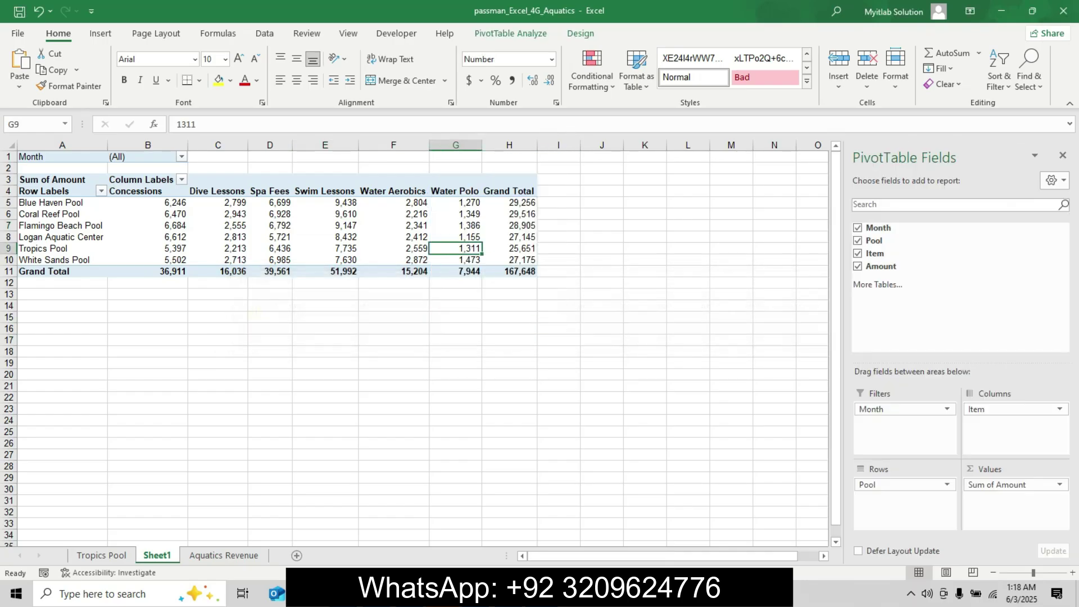
# - Copy the required name 2Q Revenue from step 5 in Word and rename Sheet1 in Excel as 2Q Revenue
pyautogui.hotkey('alt', 'Tab')
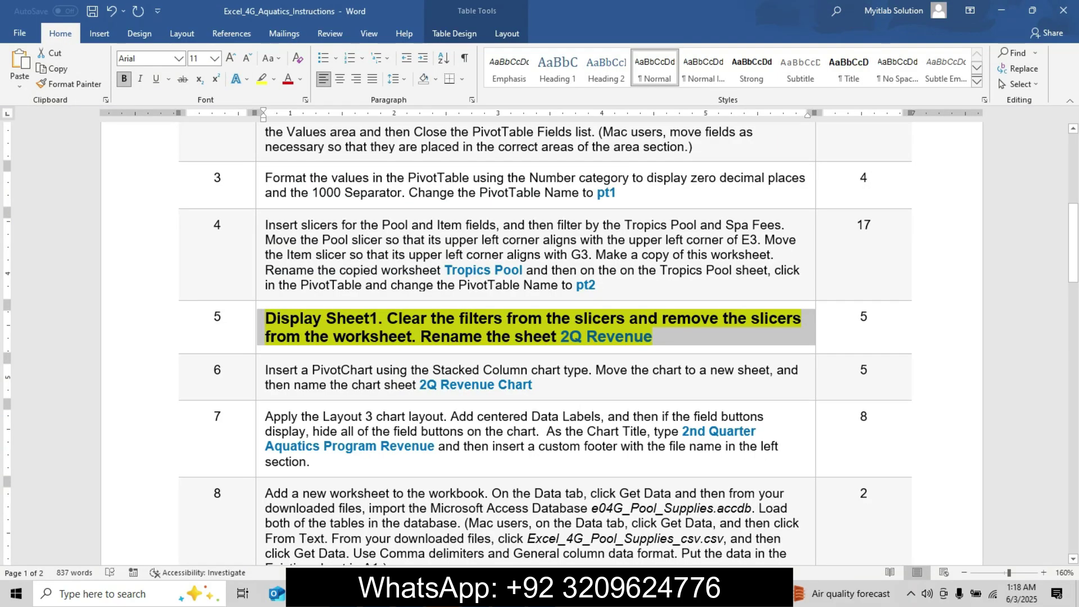
pyautogui.click(560, 335)
pyautogui.moveTo(560, 336); pyautogui.dragTo(651, 338)
pyautogui.hotkey('ctrl', 'c')
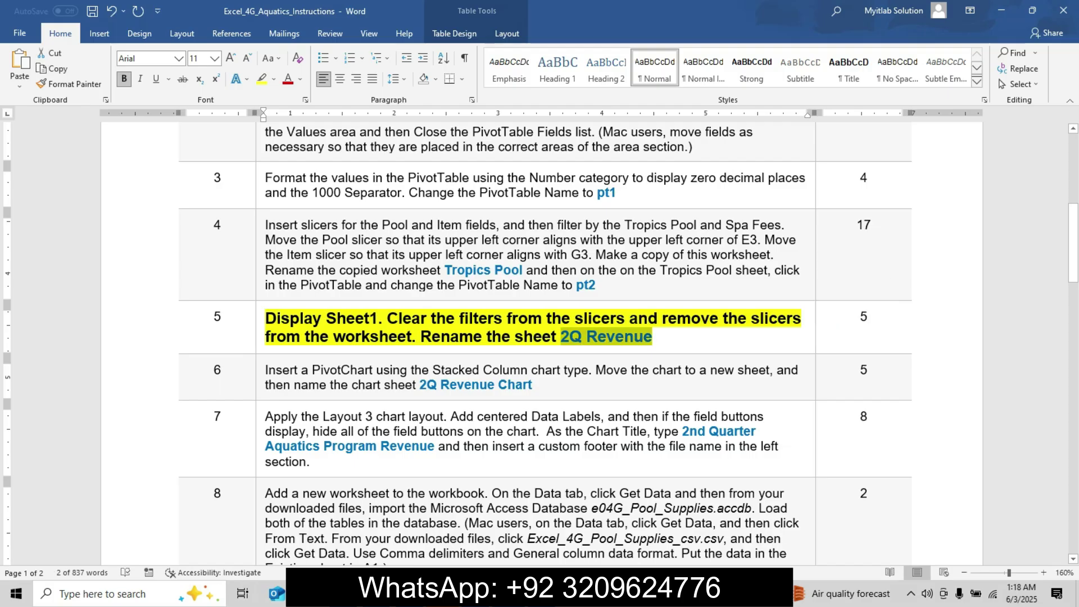
pyautogui.hotkey('alt', 'Tab')
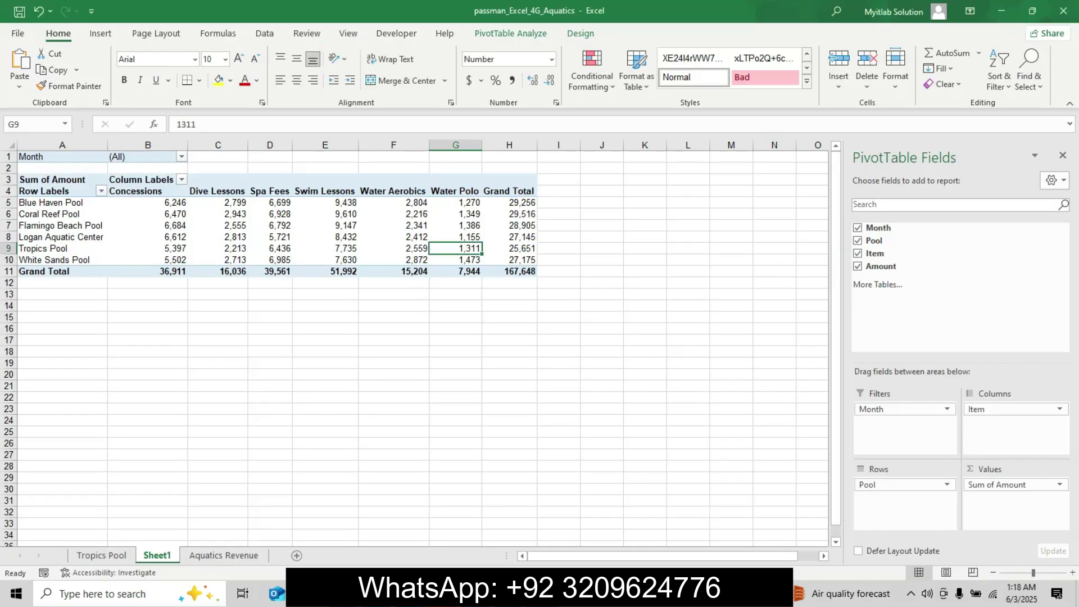
pyautogui.rightClick(163, 555)
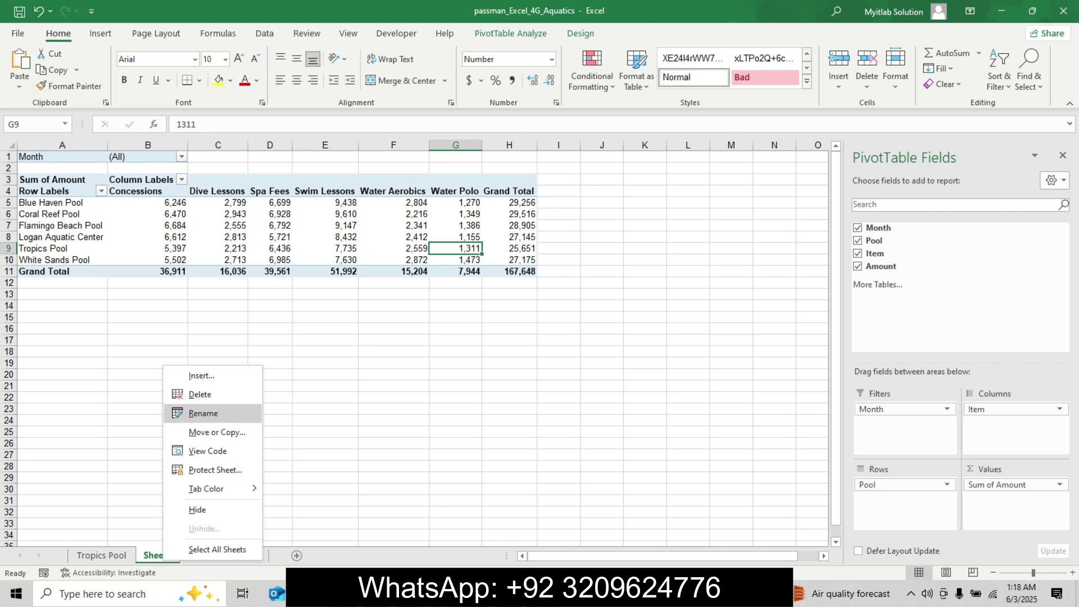
pyautogui.click(203, 413)
pyautogui.hotkey('ctrl', 'v')
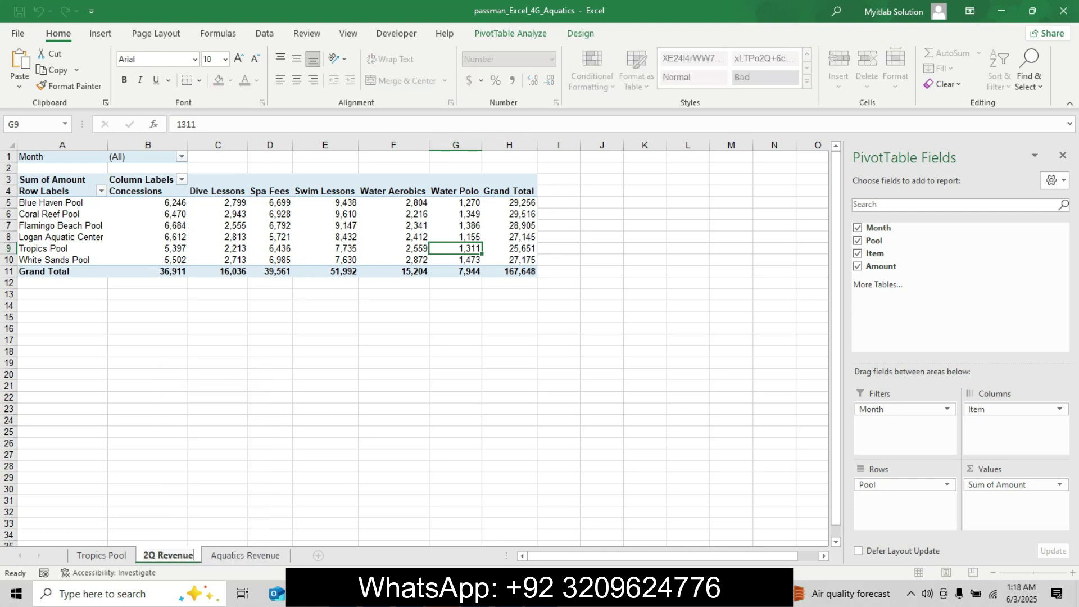
pyautogui.press('Return')
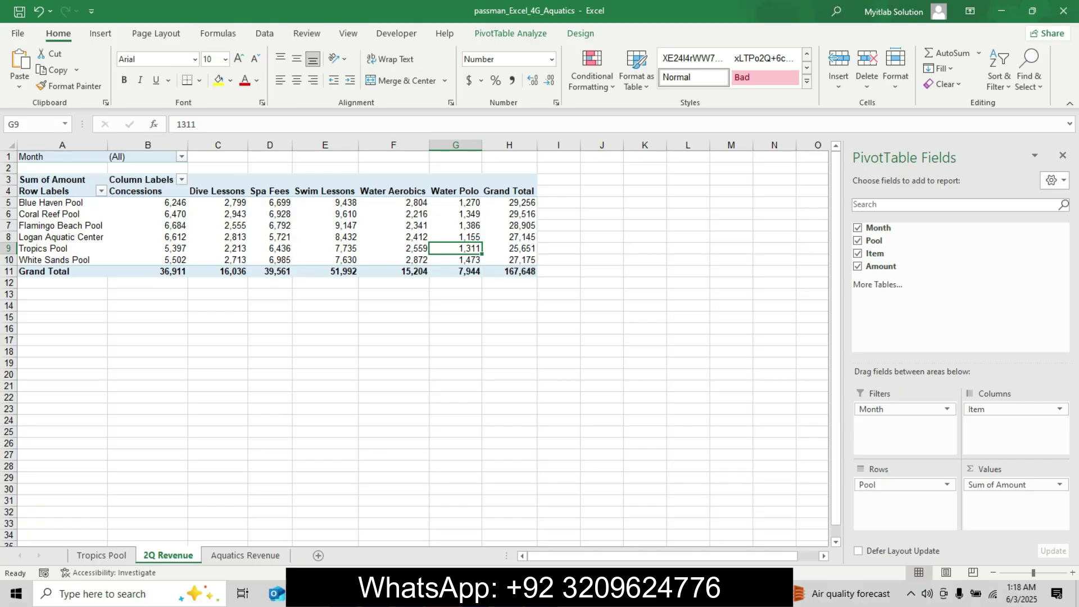
# - Return to Word and undo the size, bold and highlight formatting of the step 5 instruction
pyautogui.press('Left')
pyautogui.press('Up')
pyautogui.hotkey('alt', 'Tab')
pyautogui.hotkey('ctrl', 'z')
pyautogui.hotkey('ctrl', 'z')
pyautogui.hotkey('ctrl', 'z')
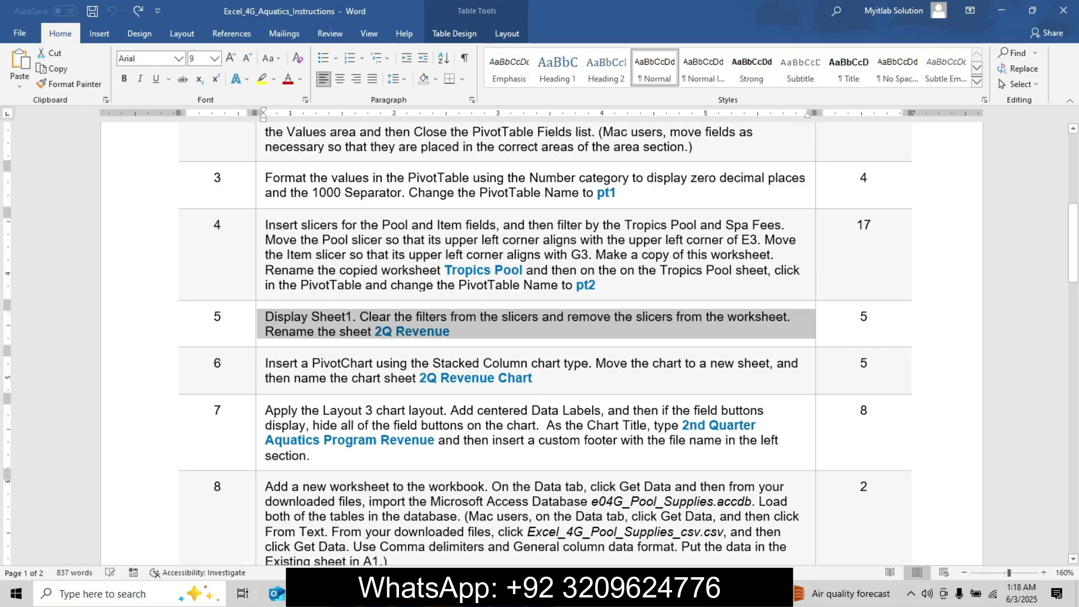
# - Format the step 6 instruction at 11 pt, in bold and with yellow highlighting, and select its text for reading
pyautogui.click(261, 364)
pyautogui.click(354, 326)
pyautogui.click(354, 325)
pyautogui.click(270, 344)
pyautogui.click(314, 344)
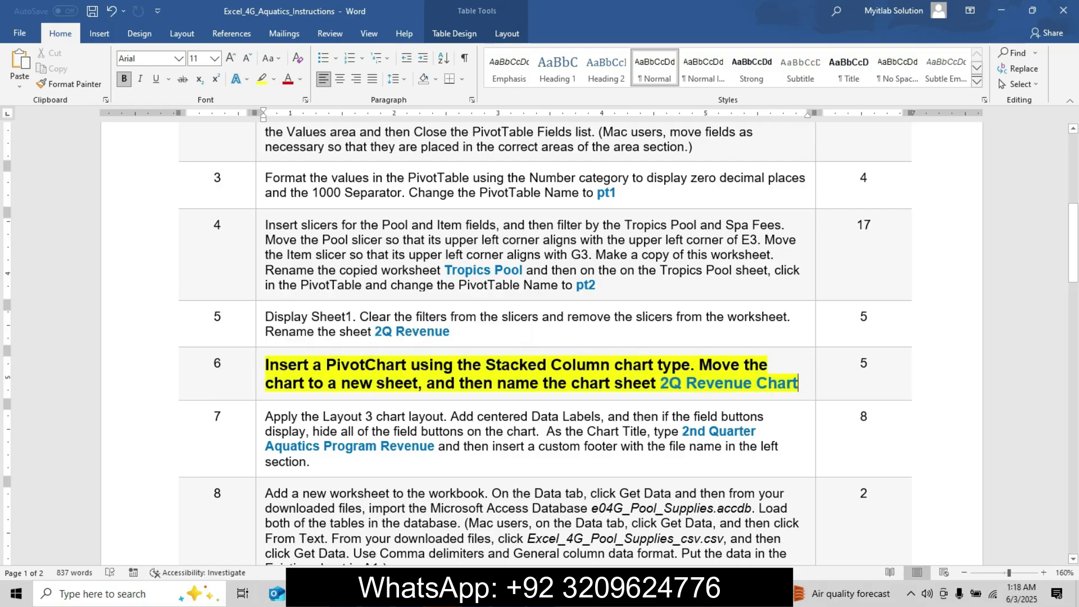
pyautogui.moveTo(265, 364); pyautogui.dragTo(393, 450)
pyautogui.hotkey('shift', 'Up')
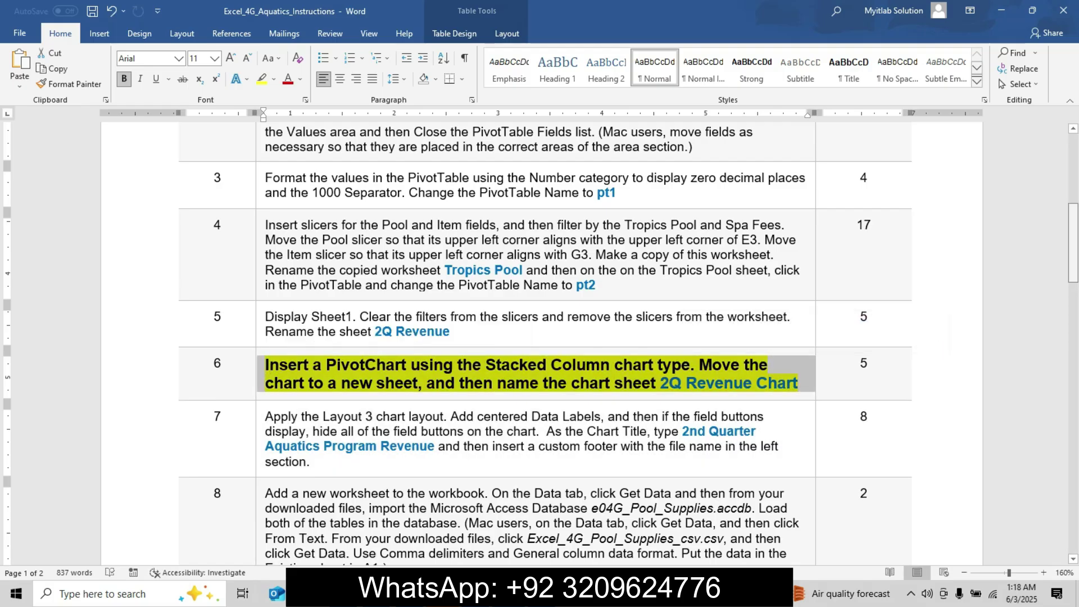
pyautogui.moveTo(1072, 243); pyautogui.dragTo(1071, 260)
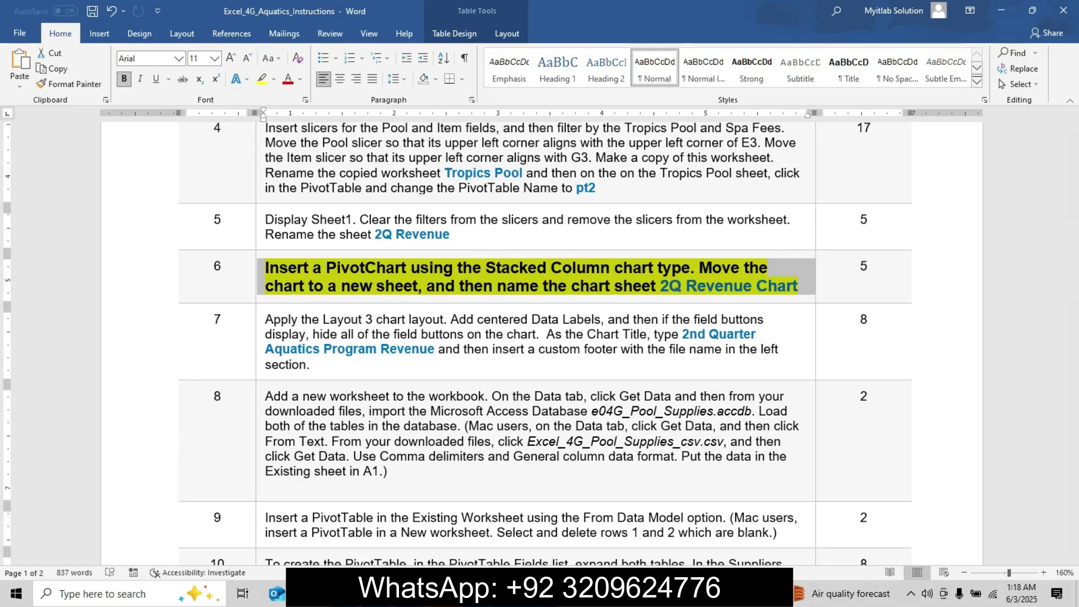
# - Insert a Stacked Column PivotChart from the PivotTable on Excel's 2Q Revenue sheet, rechecking the chart type in Word
pyautogui.hotkey('alt', 'Tab')
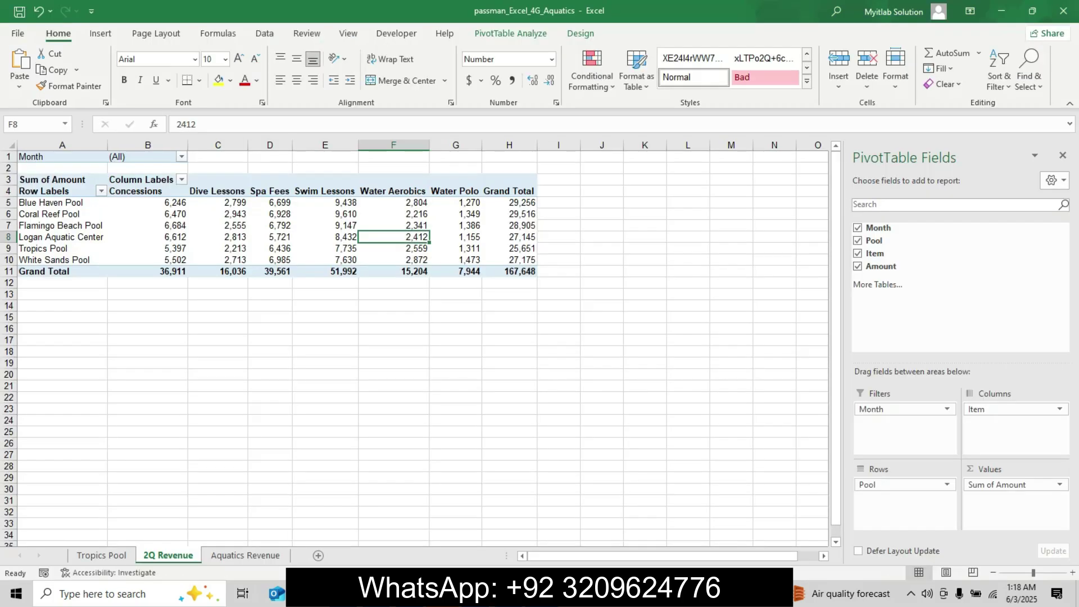
pyautogui.click(218, 237)
pyautogui.click(101, 34)
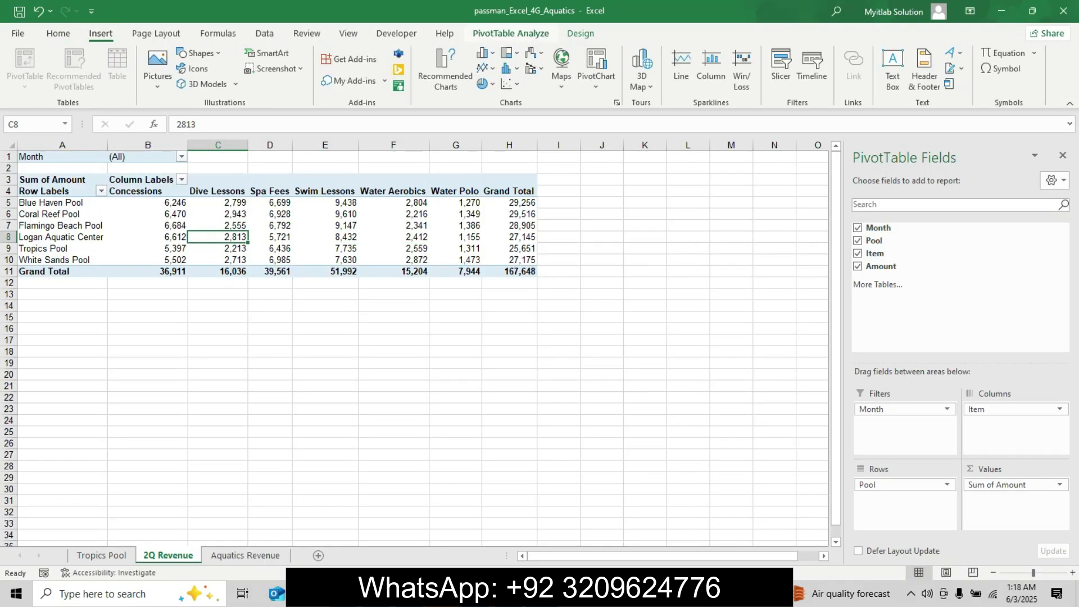
pyautogui.click(596, 83)
pyautogui.click(621, 106)
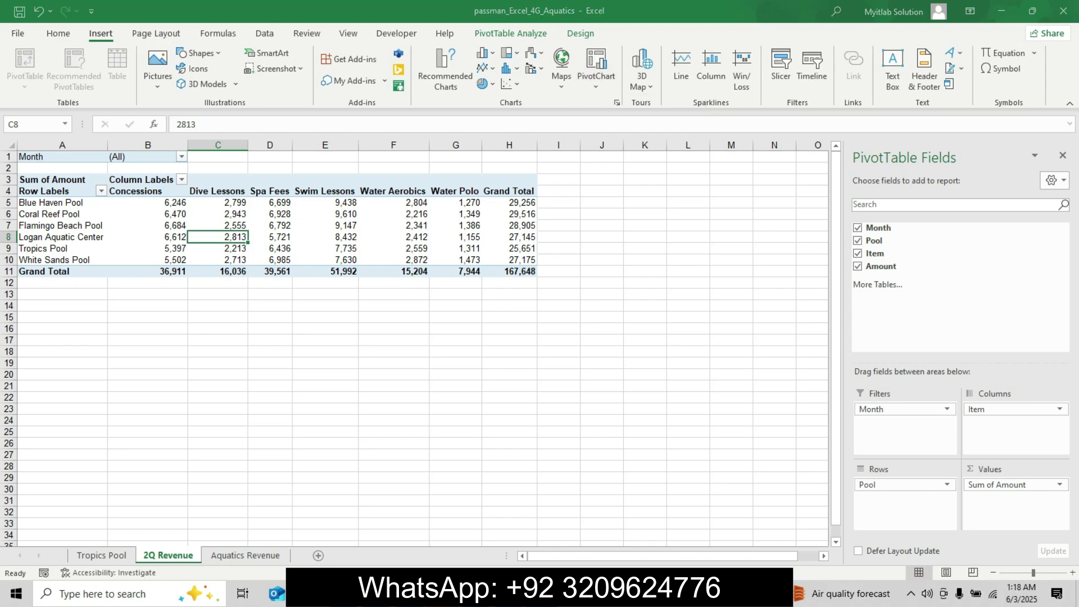
pyautogui.hotkey('alt', 'Tab')
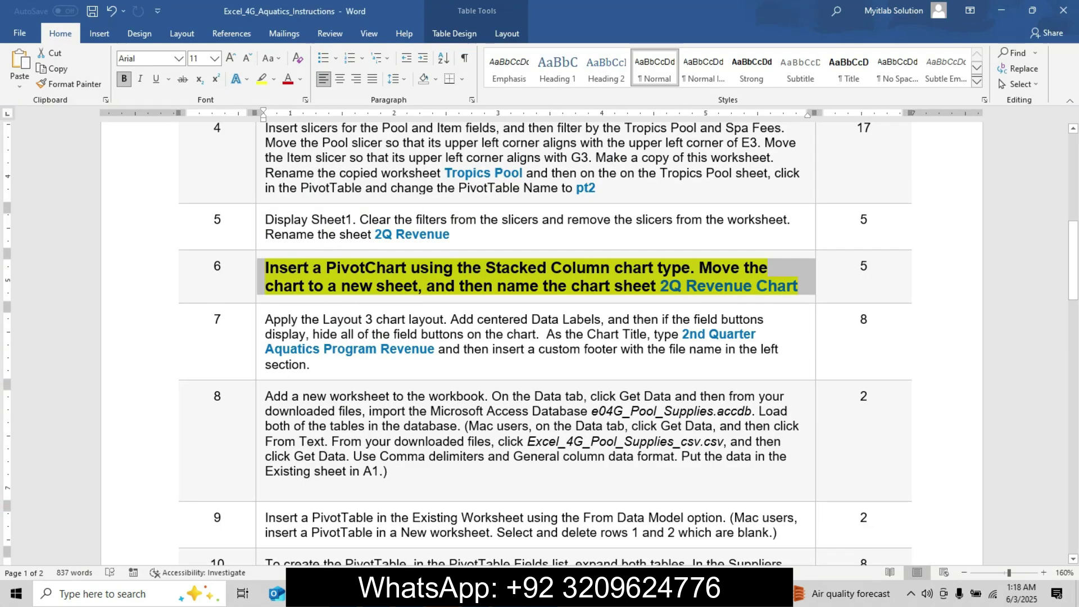
pyautogui.click(543, 590)
pyautogui.click(488, 153)
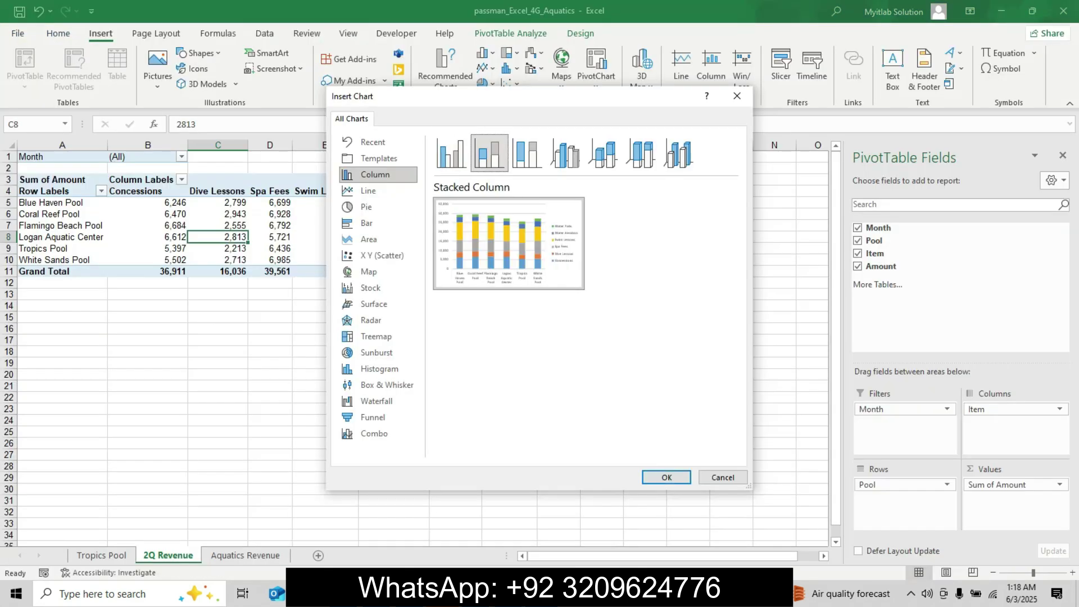
pyautogui.click(667, 477)
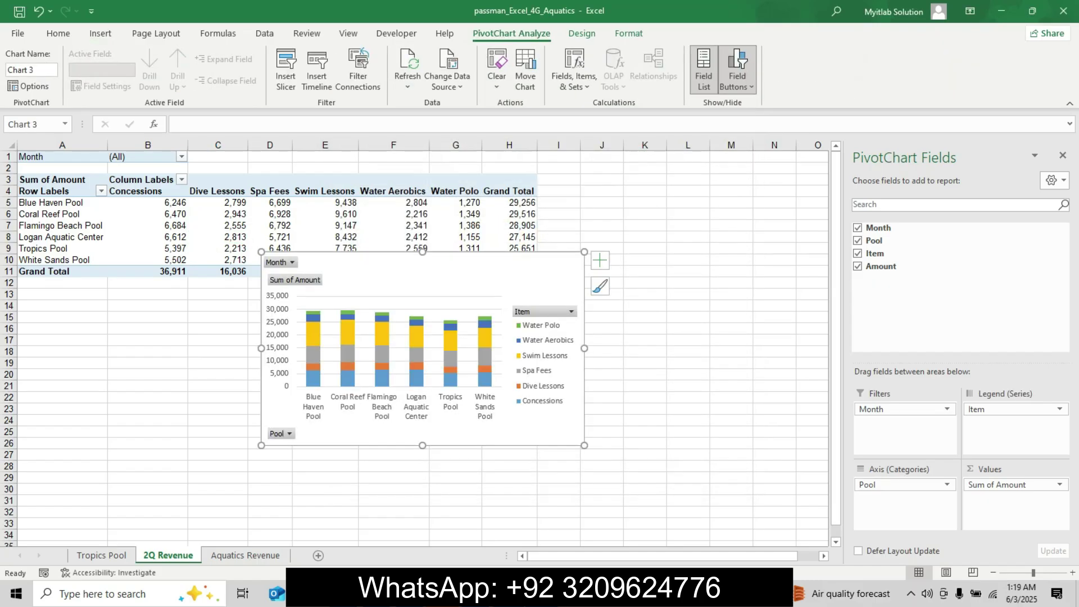
# - Select the sheet name 2Q Revenue Chart in step 6 of the Word instructions and return to Excel
pyautogui.hotkey('alt', 'Tab')
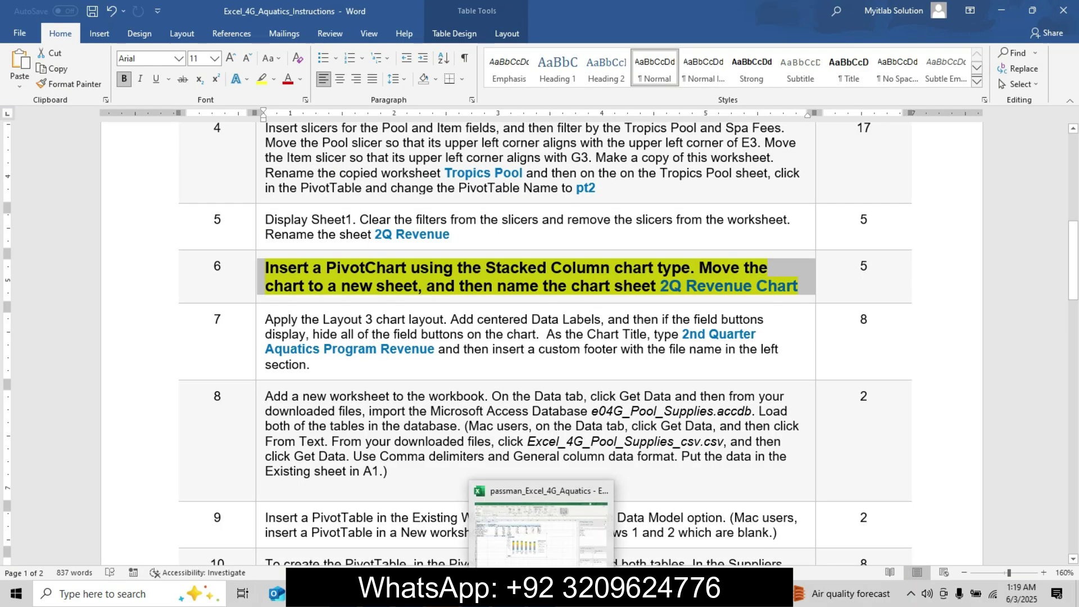
pyautogui.click(697, 286)
pyautogui.moveTo(663, 286); pyautogui.dragTo(798, 286)
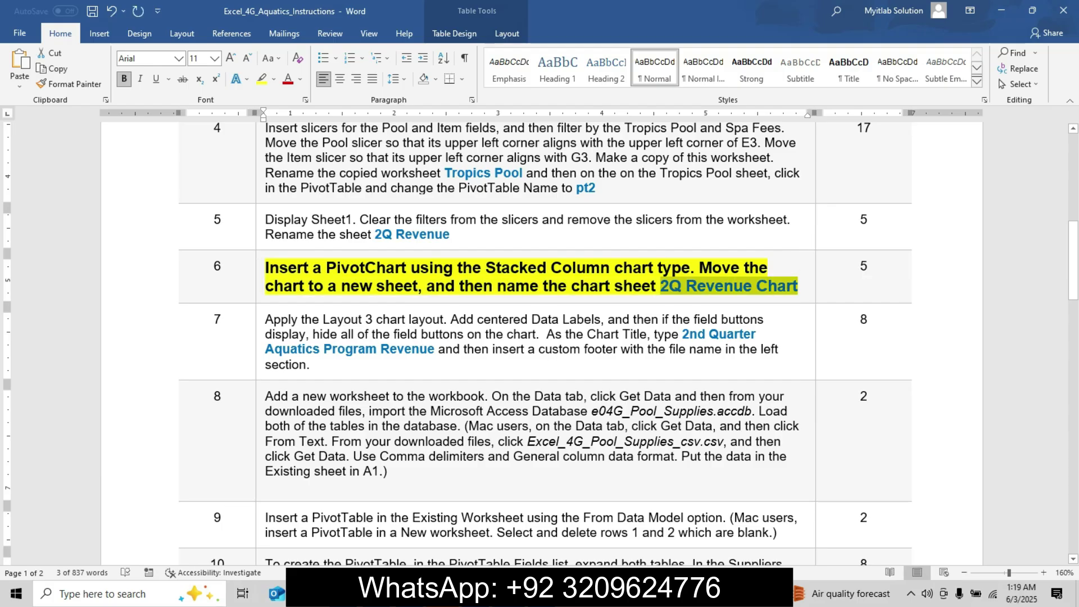
pyautogui.click(542, 591)
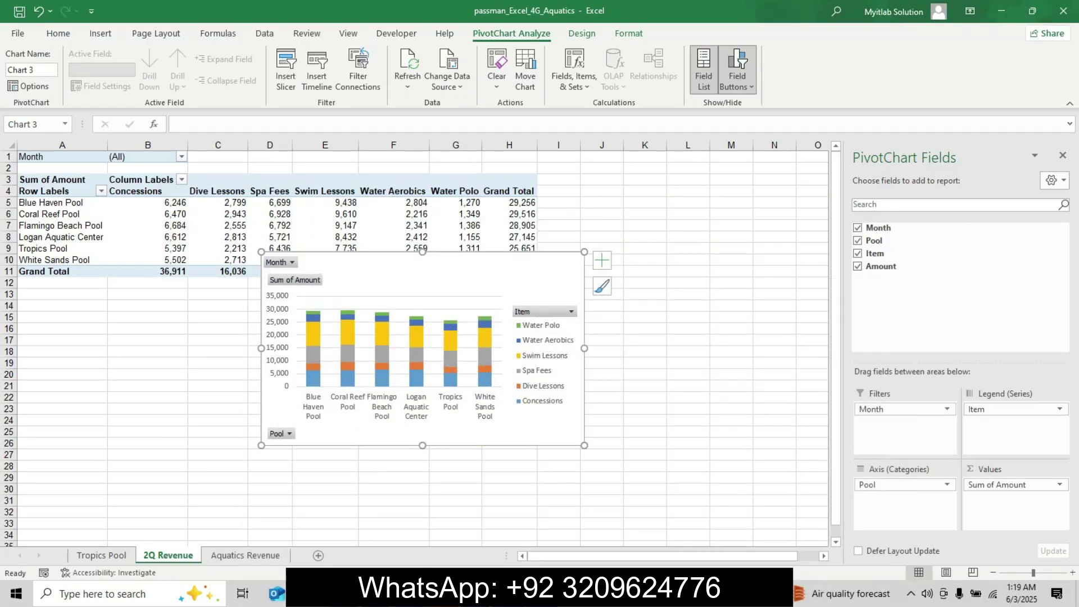
pyautogui.click(569, 591)
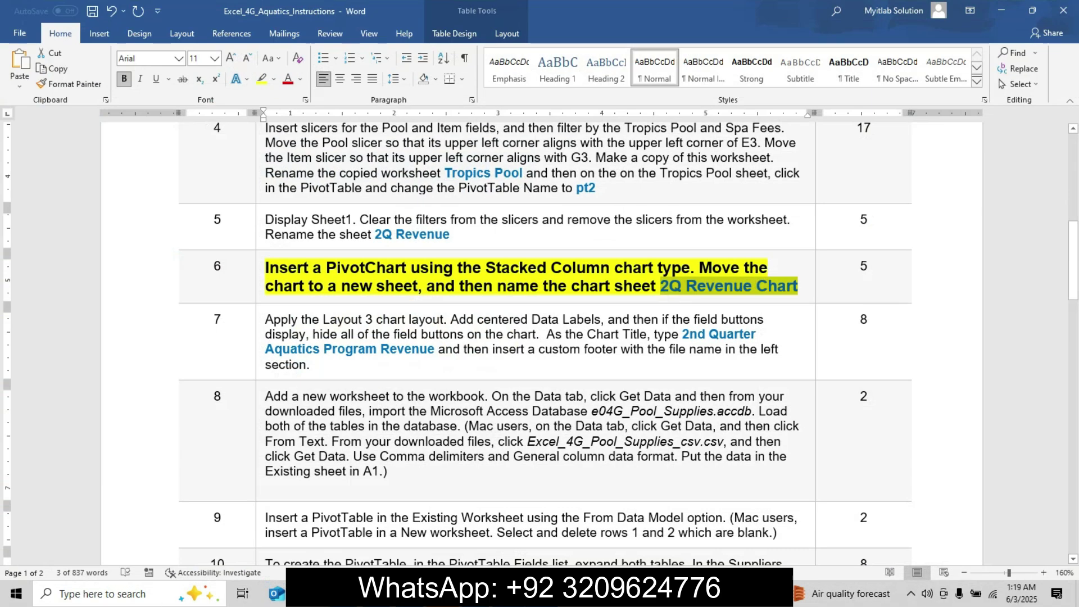
pyautogui.moveTo(541, 591)
pyautogui.click(541, 531)
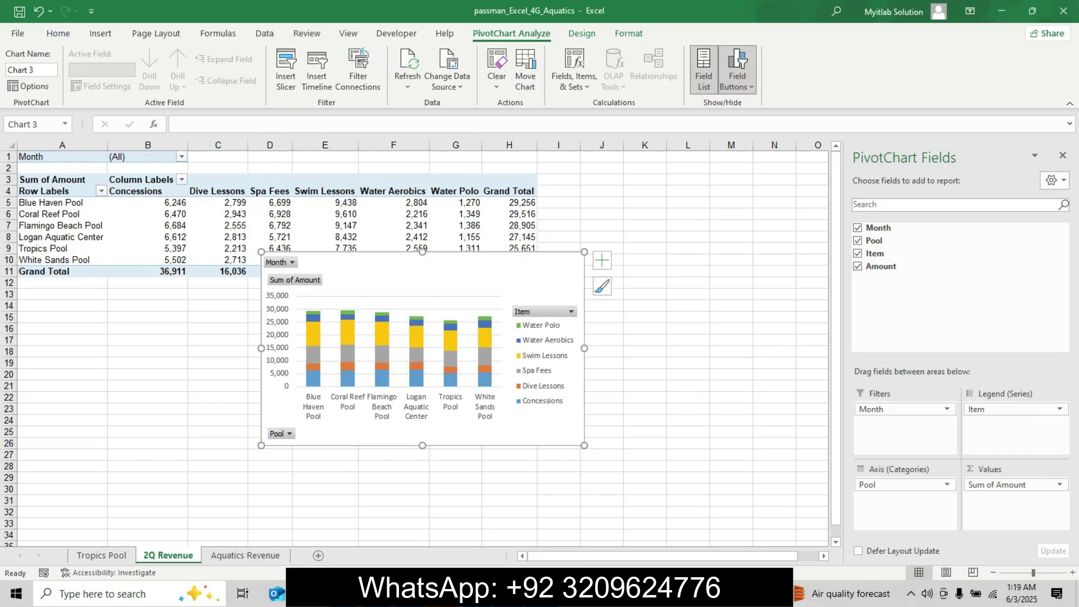
pyautogui.rightClick(160, 555)
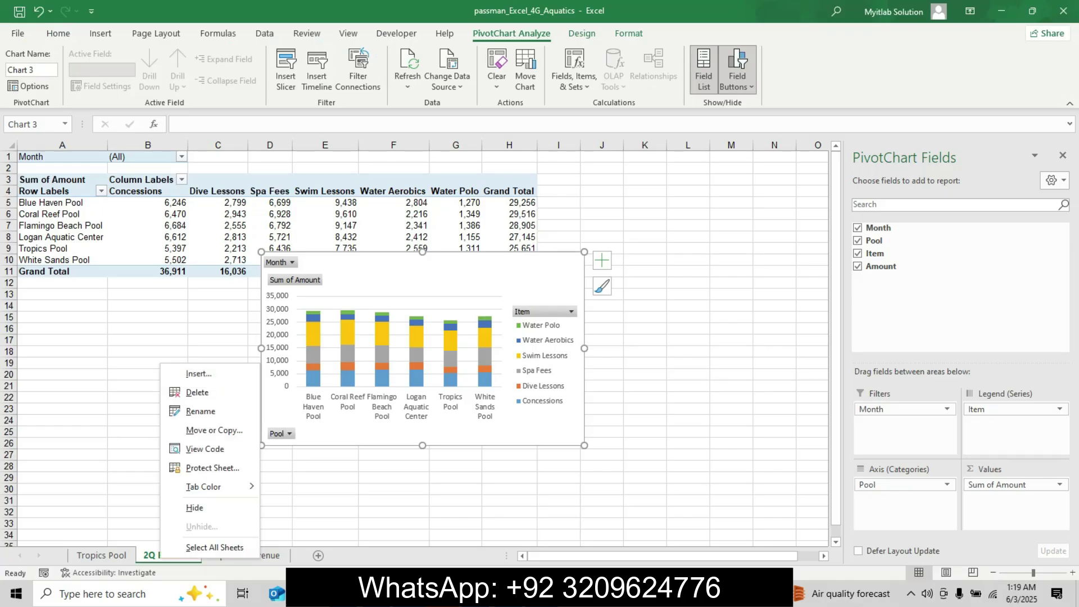
pyautogui.press('Escape')
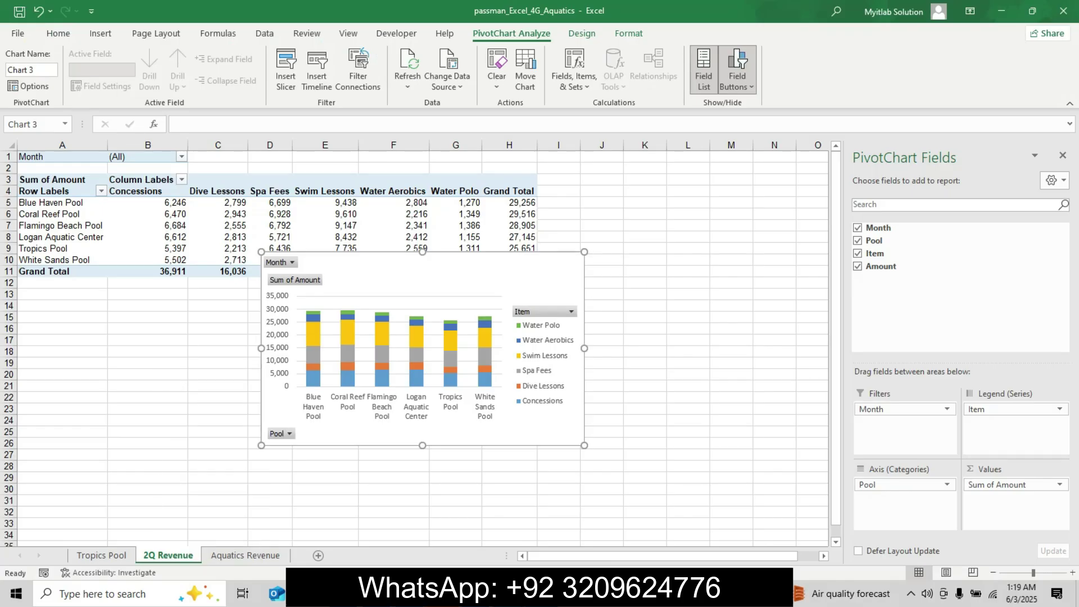
pyautogui.hotkey('alt', 'Tab')
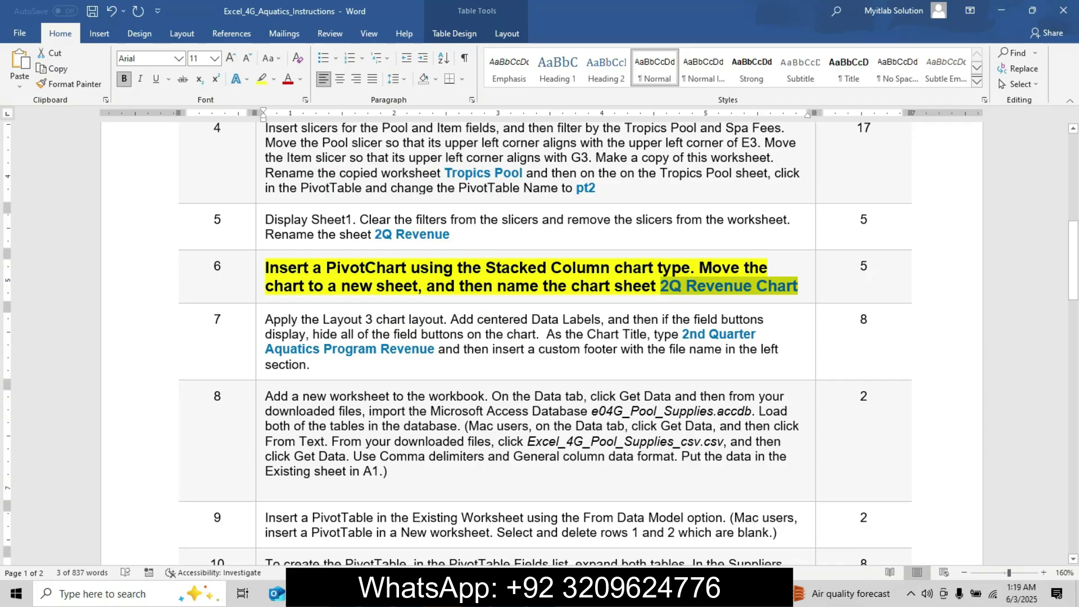
pyautogui.hotkey('alt', 'Tab')
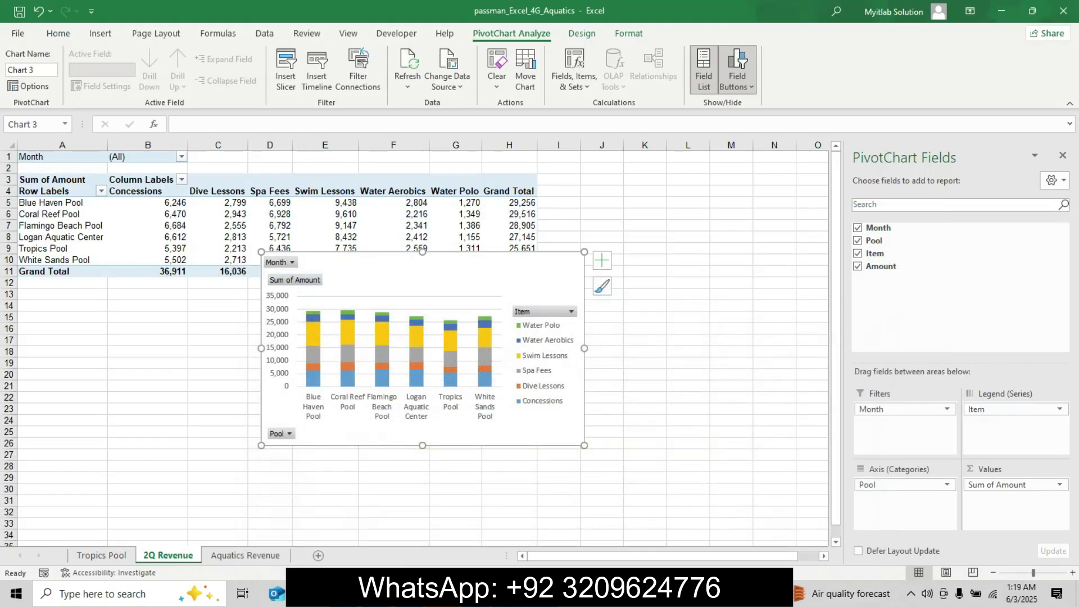
# - Move the PivotChart from the 2Q Revenue sheet to a new chart sheet named 2Q Revenue Chart
pyautogui.click(581, 33)
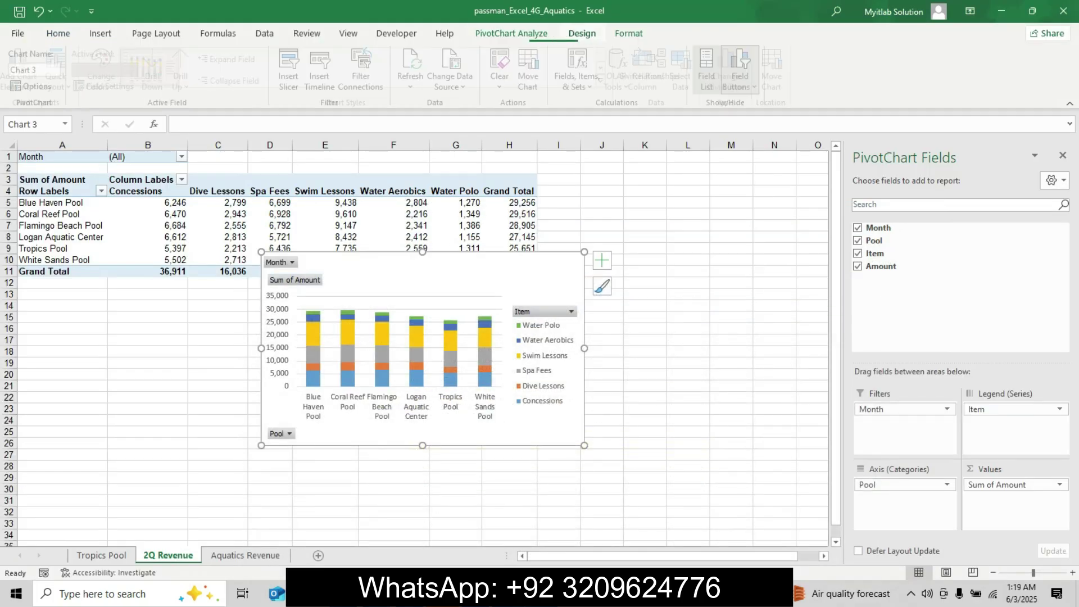
pyautogui.click(779, 70)
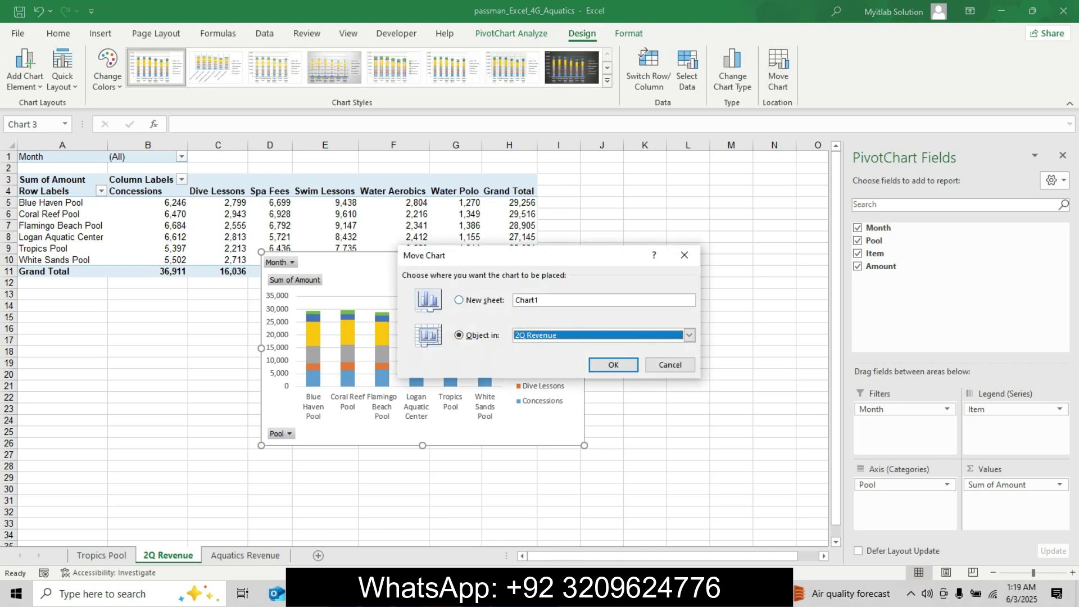
pyautogui.hotkey('alt', 's')
pyautogui.write('2Q Revenue Chart')
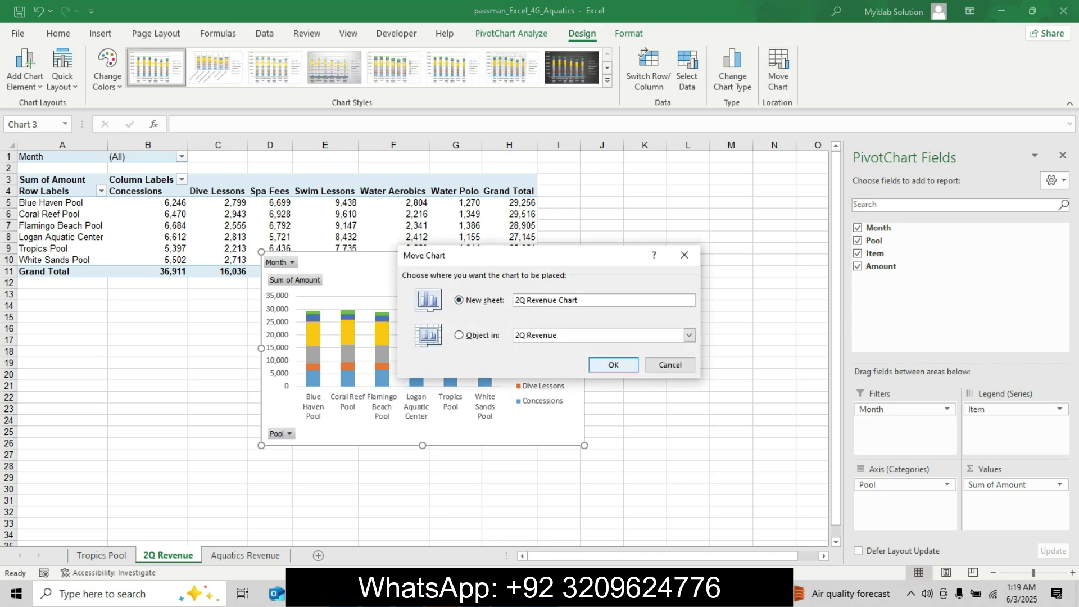
pyautogui.click(613, 364)
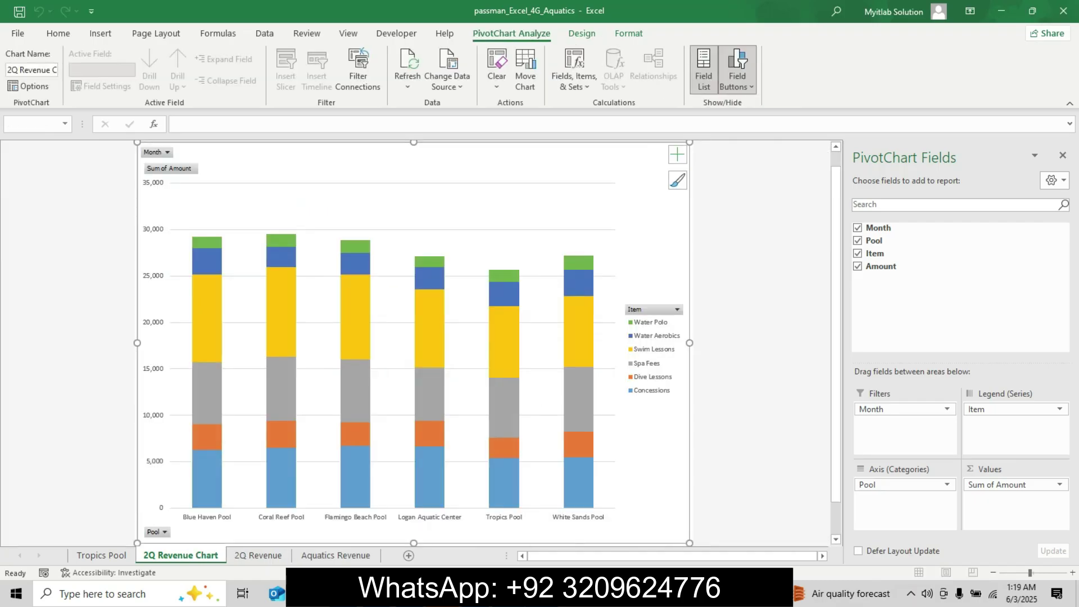
# - Switch to Word and undo the size, bold and highlight formatting of the step 6 instruction
pyautogui.hotkey('alt', 'Tab')
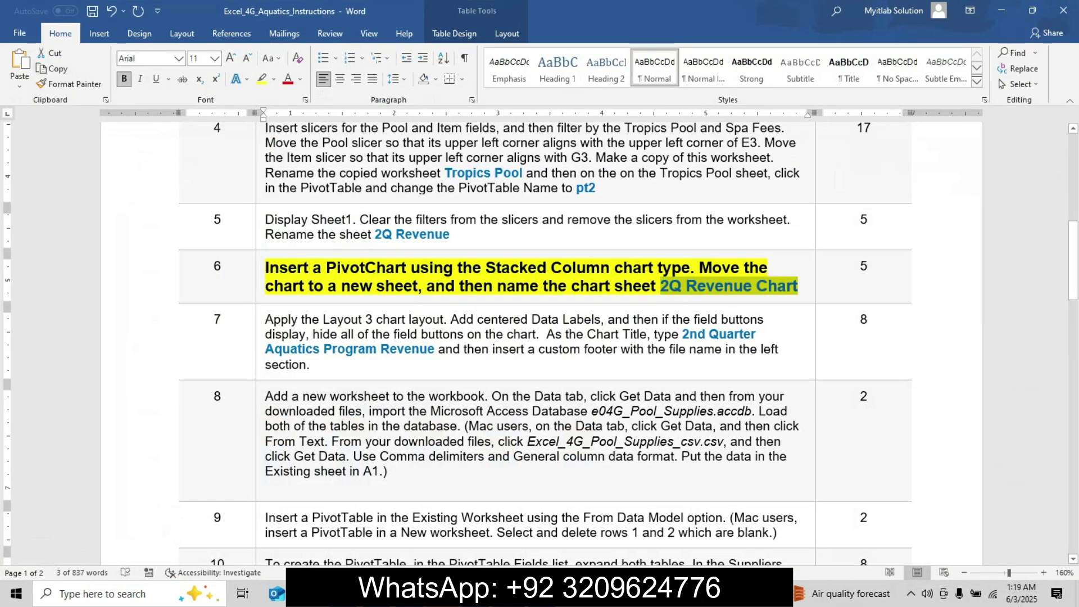
pyautogui.hotkey('ctrl', 'z')
pyautogui.hotkey('ctrl', 'z')
pyautogui.hotkey('ctrl', 'z')
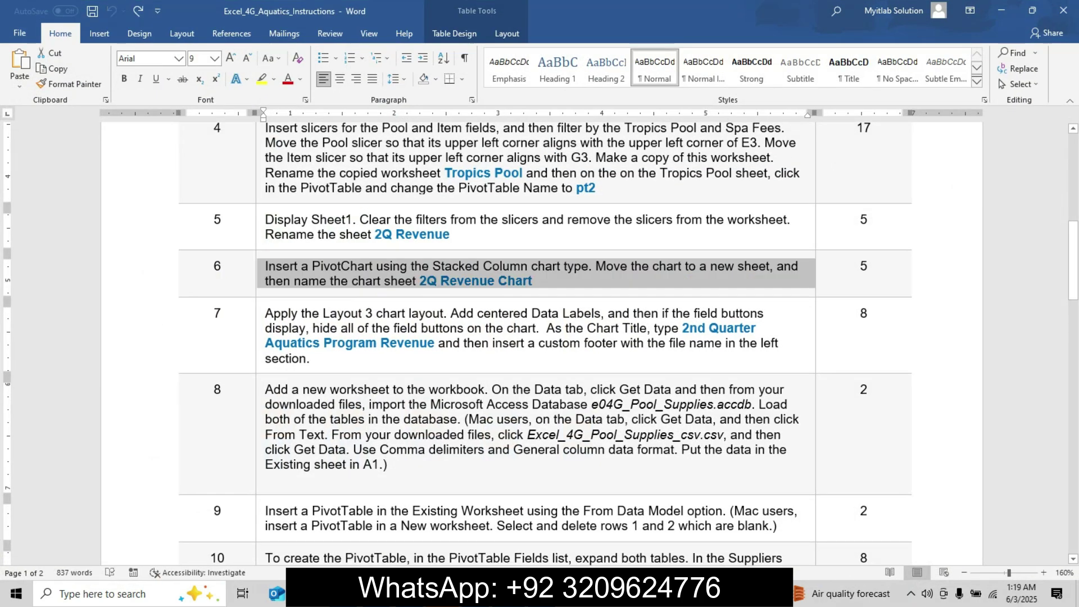
# - Format the step 7 instruction at 11 pt, in bold and with yellow highlighting, and select its text for reading
pyautogui.click(261, 318)
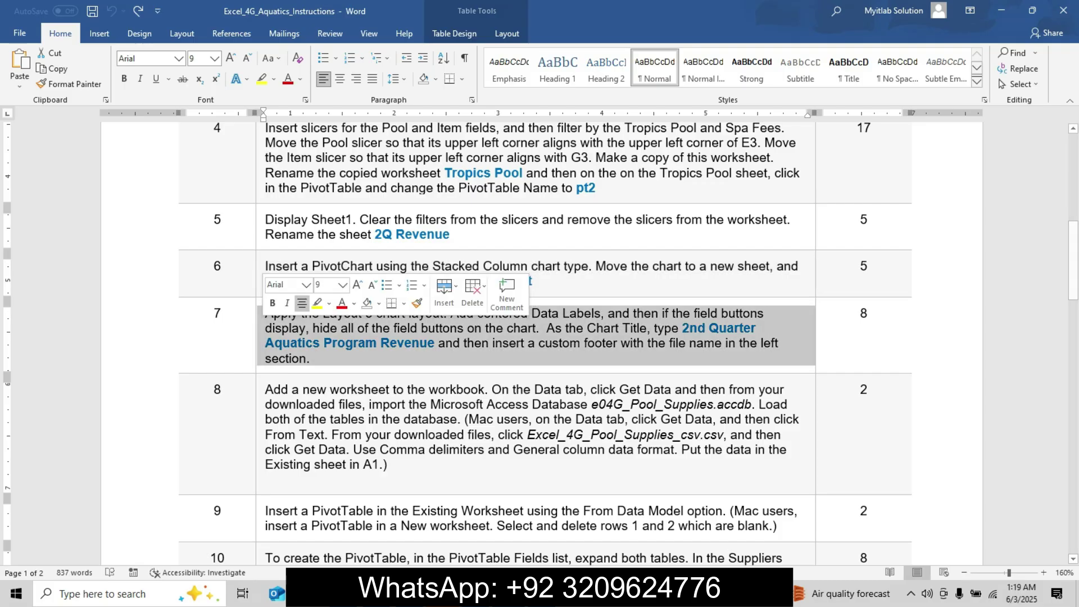
pyautogui.click(358, 285)
pyautogui.click(358, 285)
pyautogui.click(273, 303)
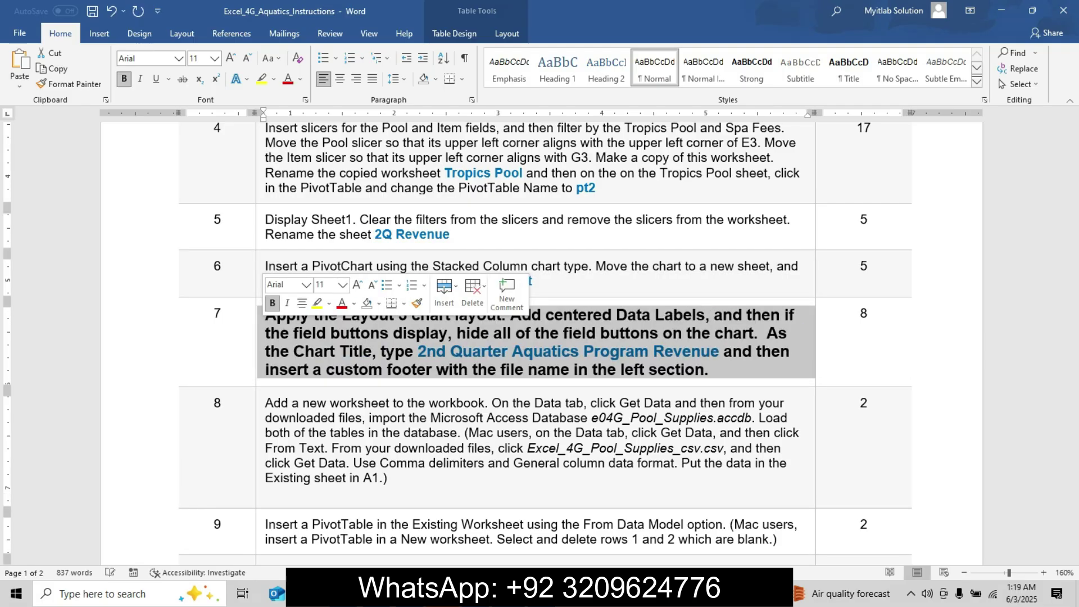
pyautogui.click(317, 303)
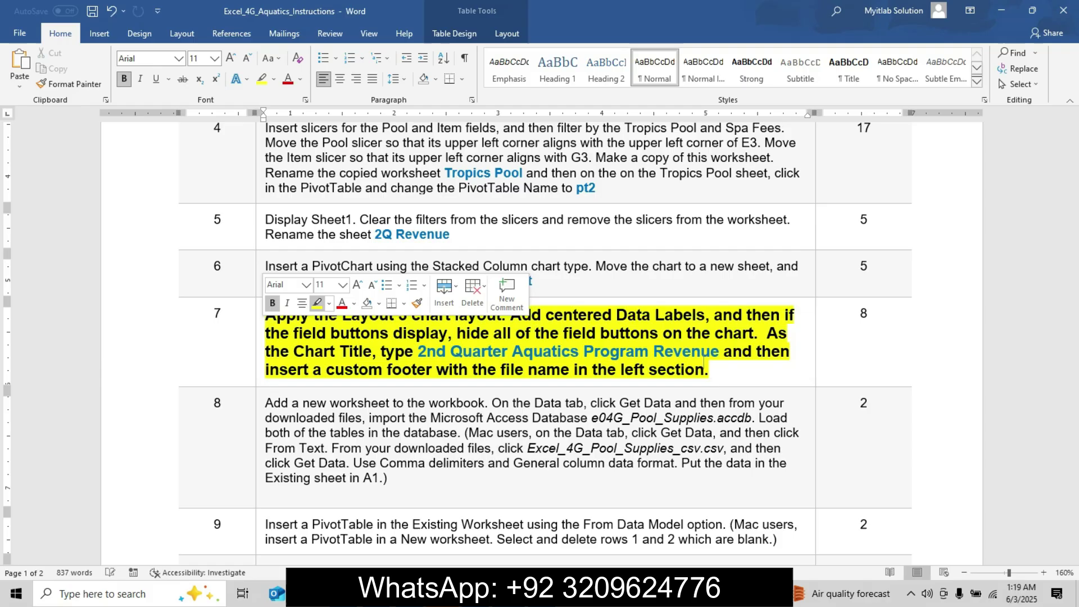
pyautogui.click(293, 332)
pyautogui.moveTo(265, 315); pyautogui.dragTo(709, 369)
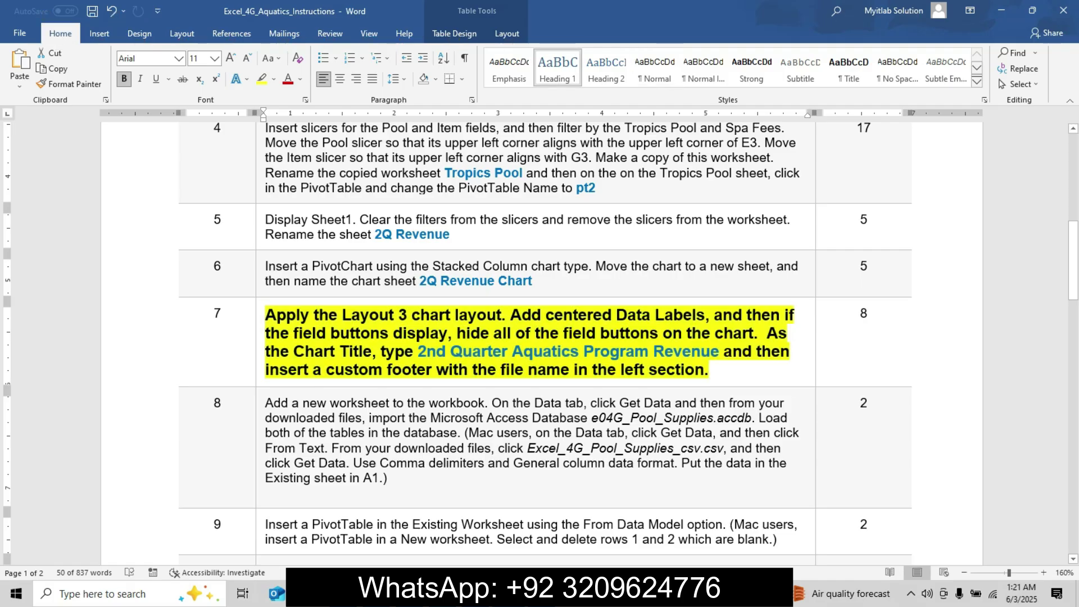
pyautogui.hotkey('ctrl', 'alt', '1')
pyautogui.hotkey('ctrl', 'z')
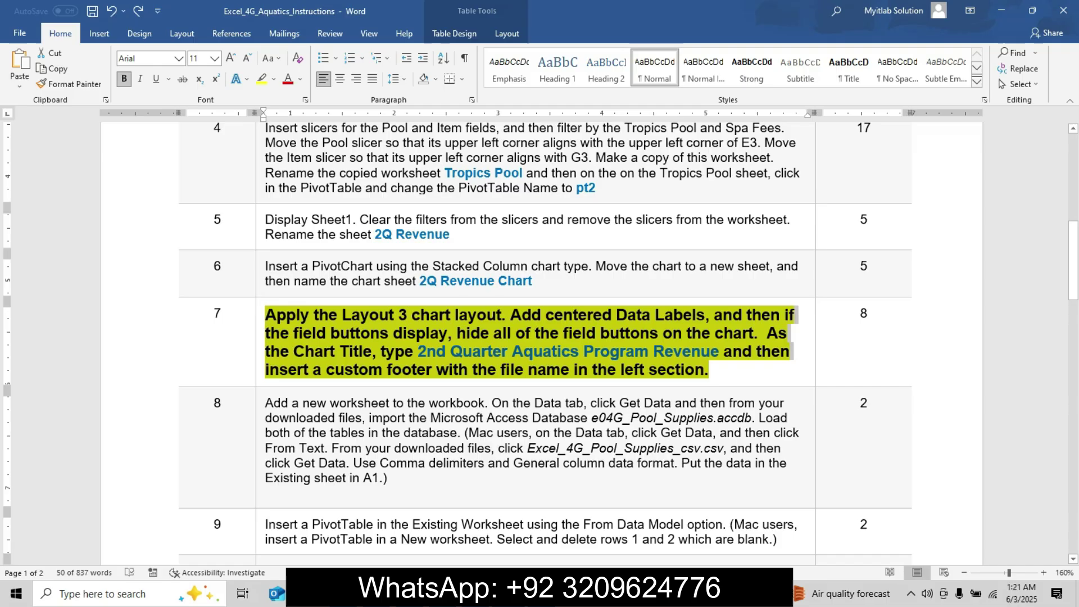
# - Switch to Excel and apply the Layout 3 quick layout to the 2Q Revenue Chart PivotChart, rechecking step 7 in Word
pyautogui.hotkey('alt', 'Tab')
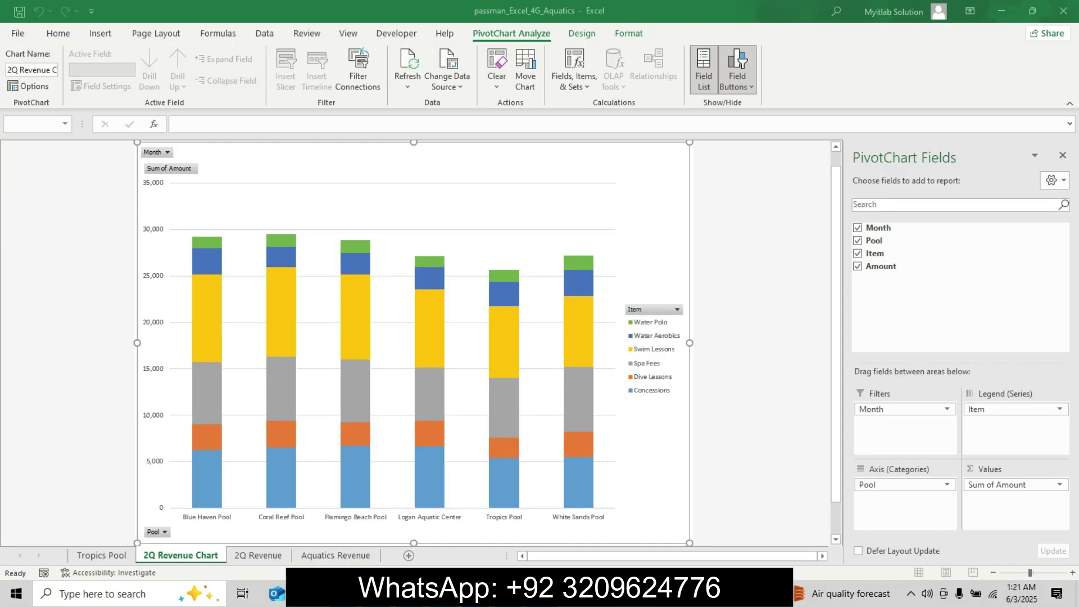
pyautogui.click(581, 34)
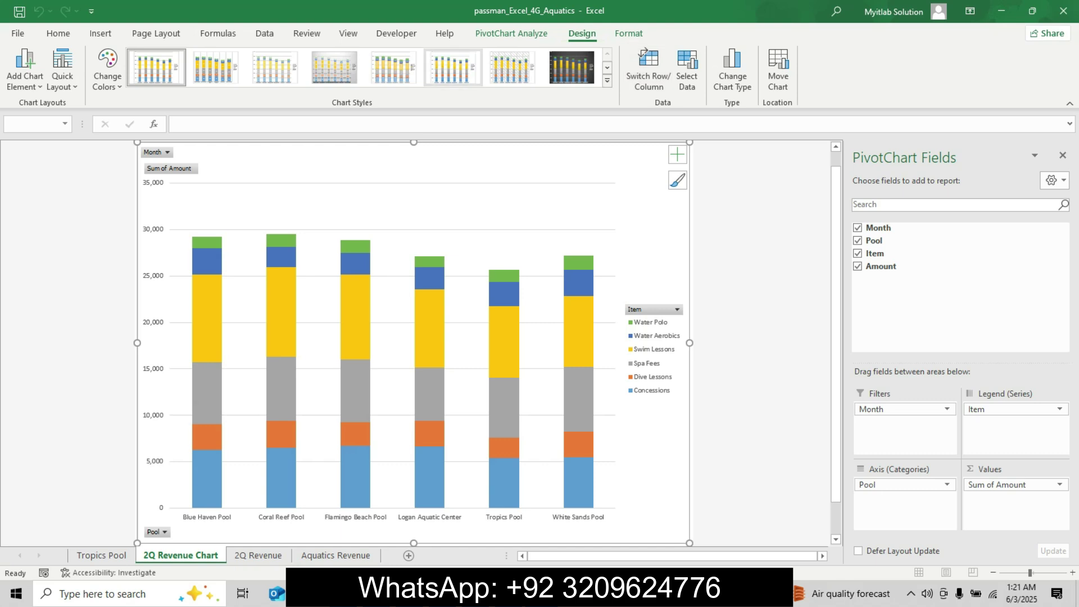
pyautogui.hotkey('alt', 'Tab')
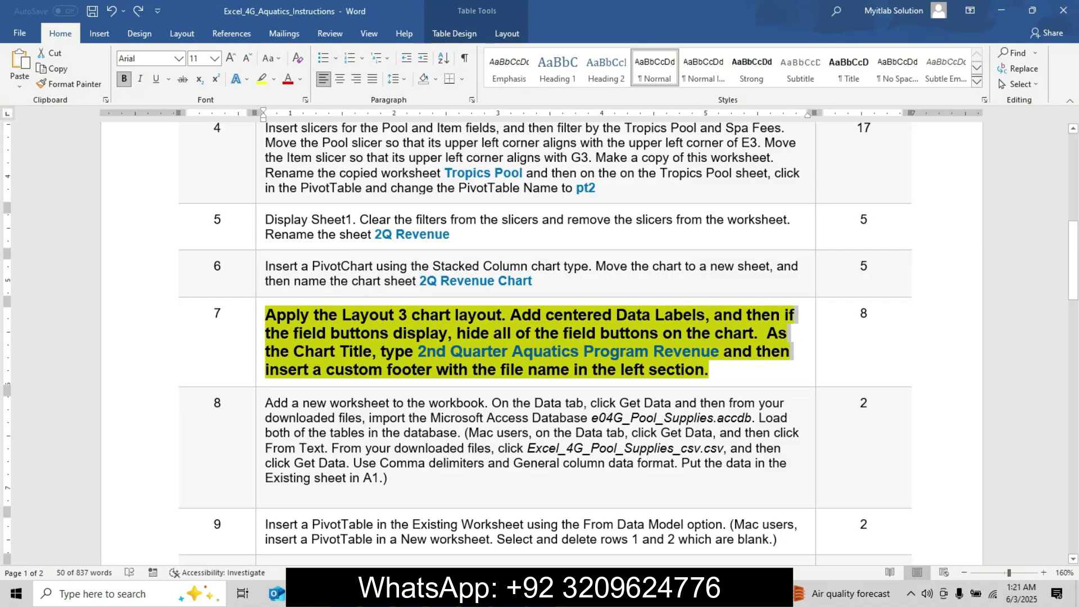
pyautogui.moveTo(543, 593)
pyautogui.click(522, 522)
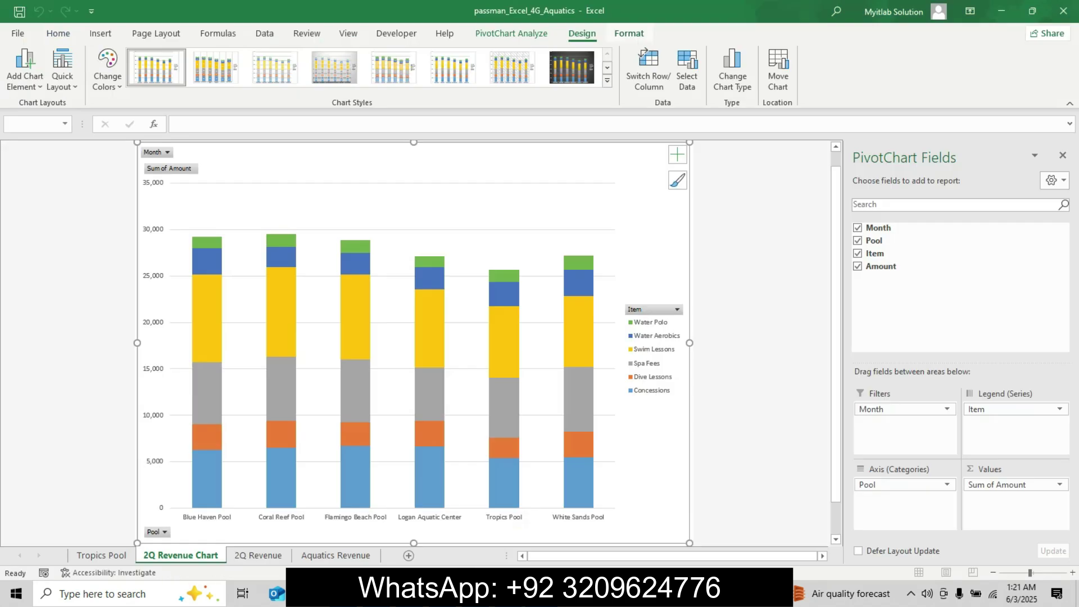
pyautogui.click(629, 34)
pyautogui.click(581, 34)
pyautogui.click(511, 33)
pyautogui.click(581, 34)
pyautogui.click(63, 70)
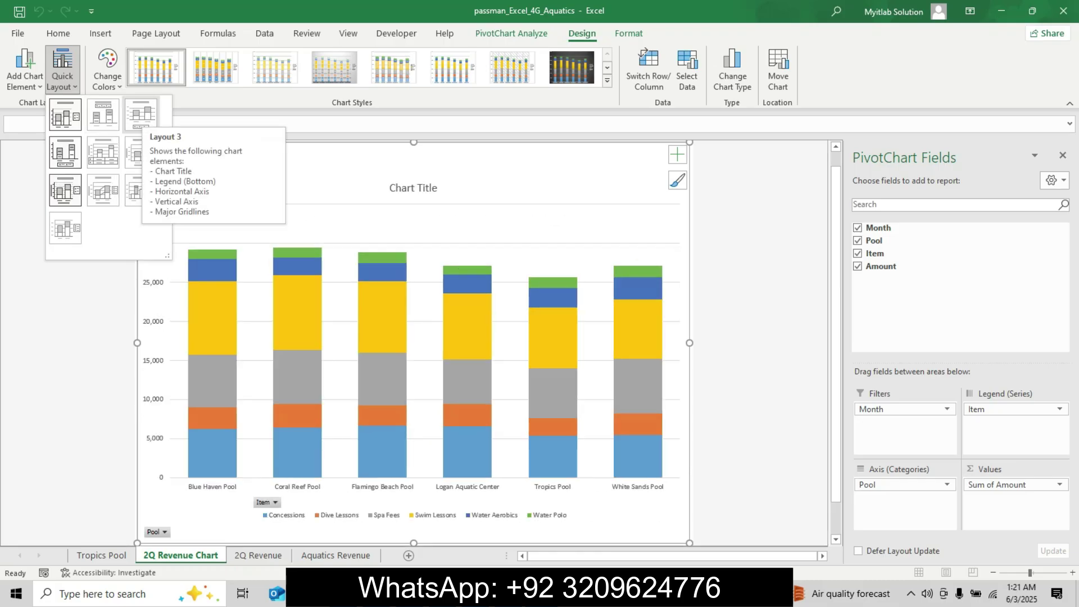
pyautogui.click(141, 114)
# - Add centered data labels to all series of the PivotChart, rechecking the instruction in Word
pyautogui.hotkey('alt', 'Tab')
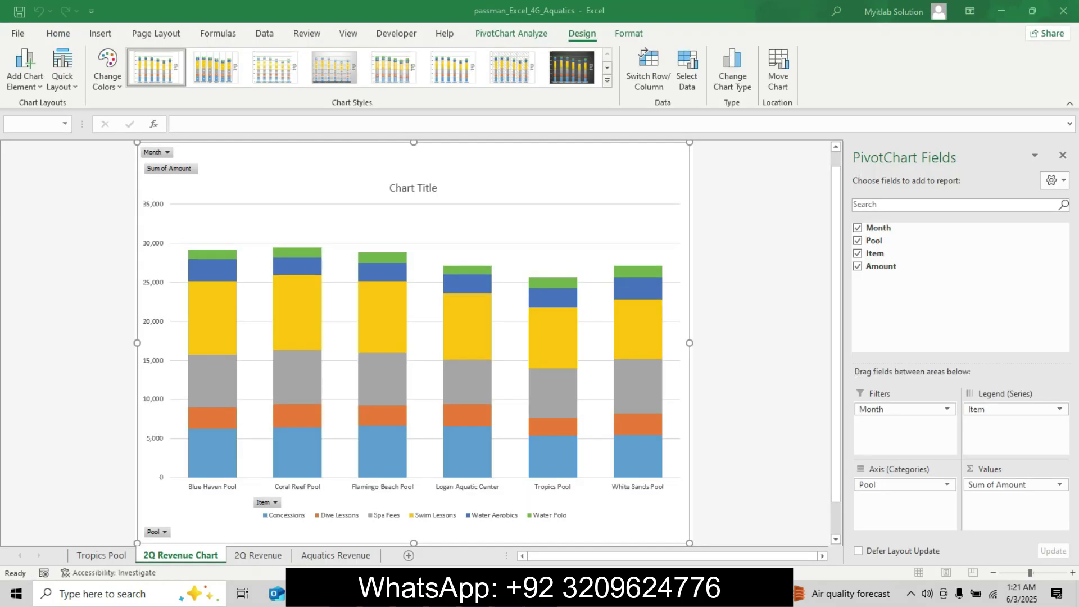
pyautogui.hotkey('alt', 'Tab')
pyautogui.click(677, 153)
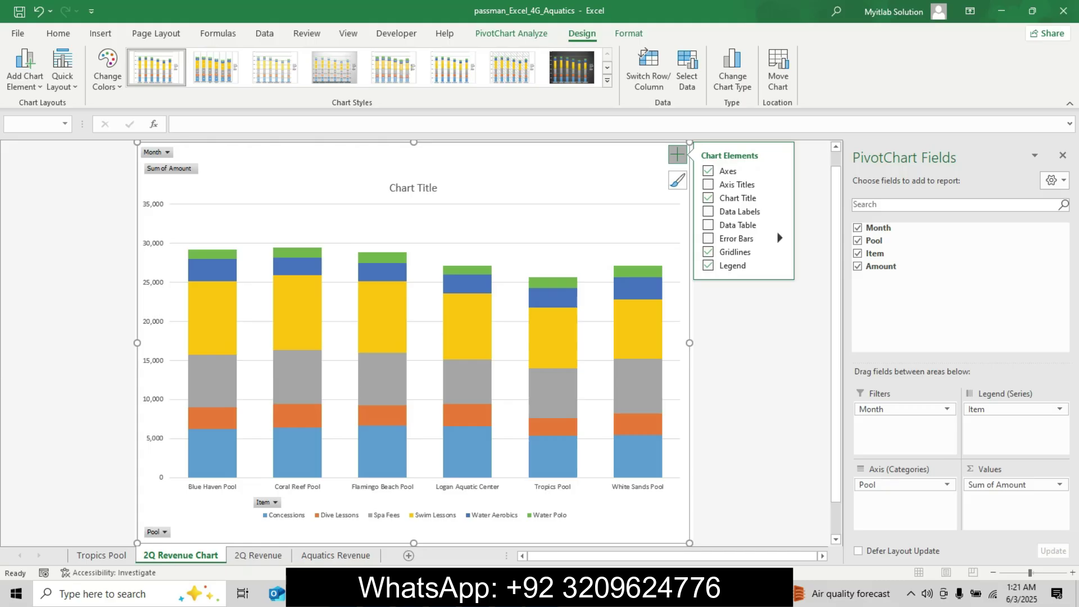
pyautogui.hotkey('alt', 'Tab')
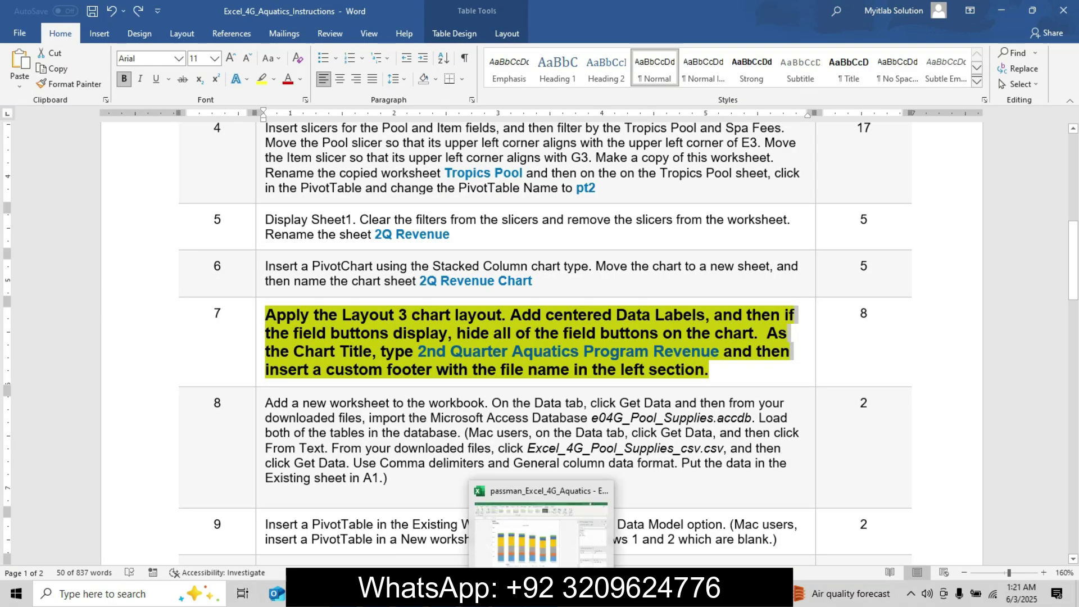
pyautogui.click(541, 594)
pyautogui.click(677, 154)
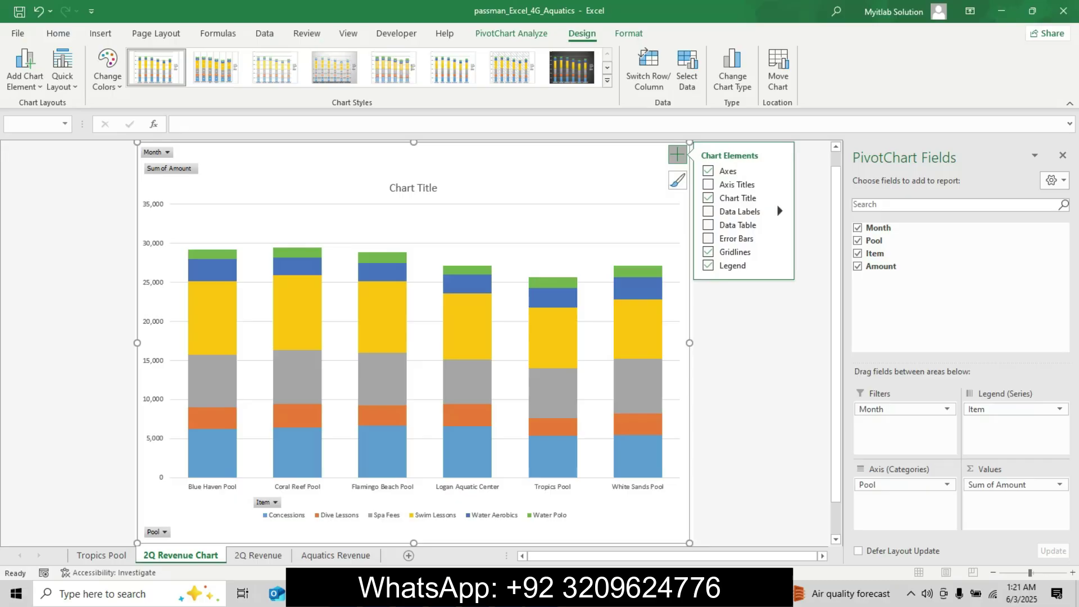
pyautogui.click(708, 211)
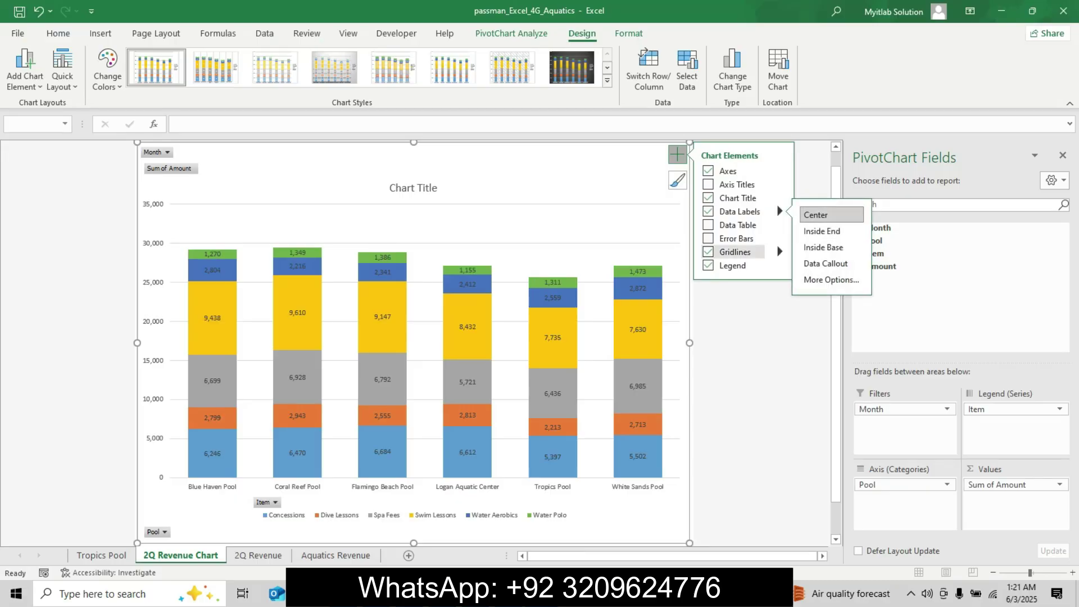
pyautogui.click(677, 155)
# - Recheck step 7 in Word, and in Excel hide all of the field buttons on the 2Q Revenue Chart PivotChart
pyautogui.click(574, 594)
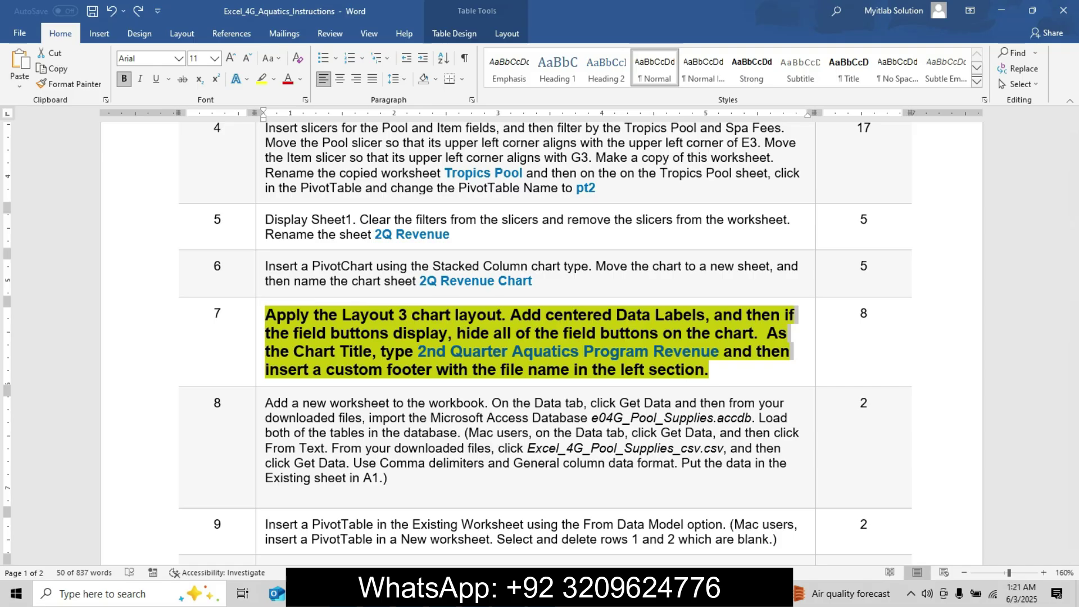
pyautogui.hotkey('alt', 'Tab')
pyautogui.hotkey('alt', 'Tab')
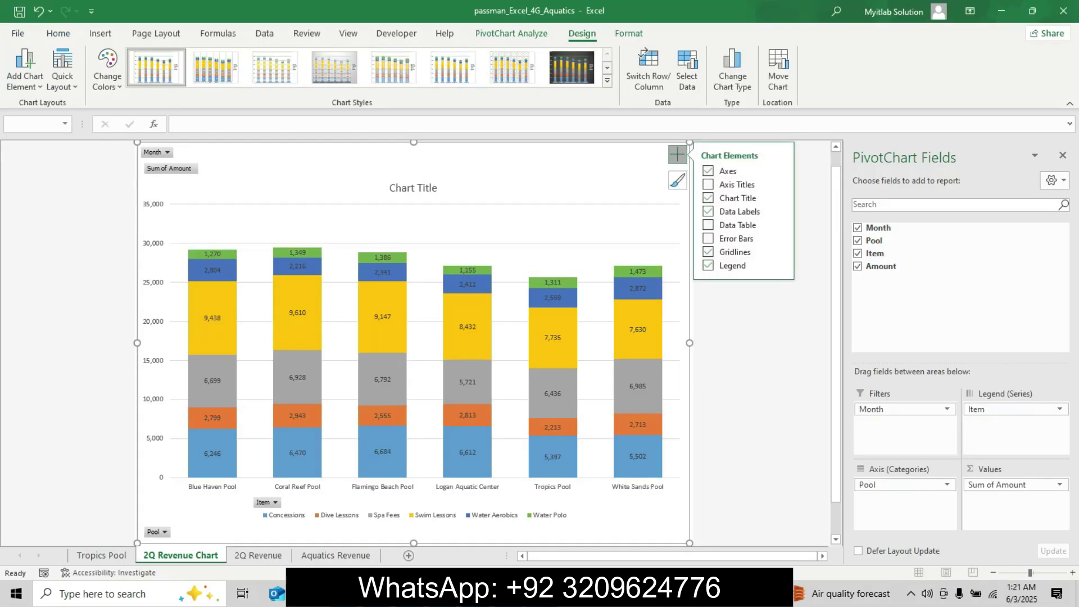
pyautogui.click(628, 34)
pyautogui.click(512, 34)
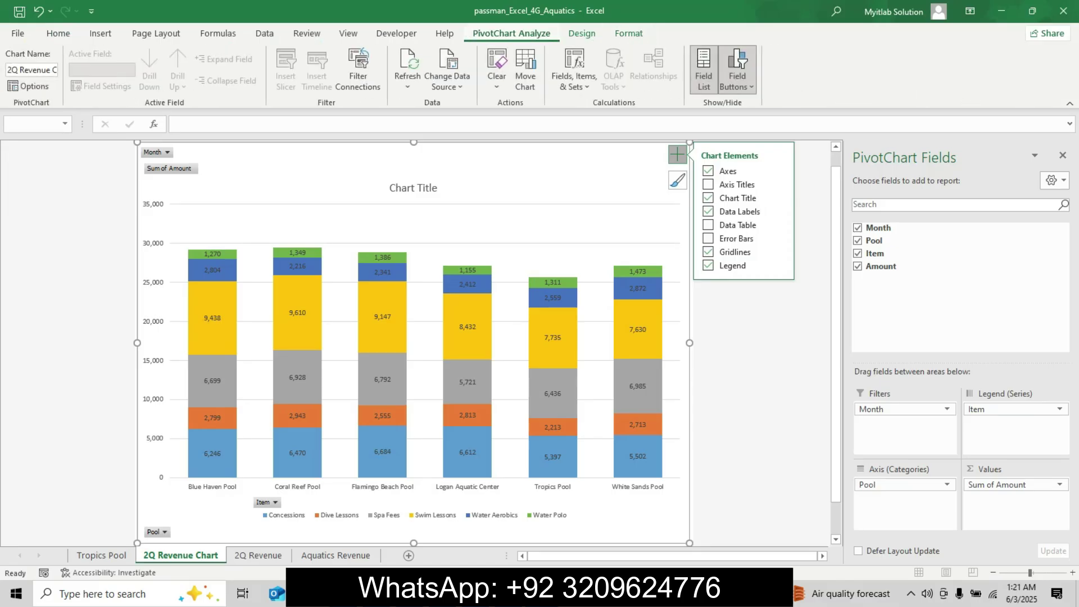
pyautogui.click(574, 70)
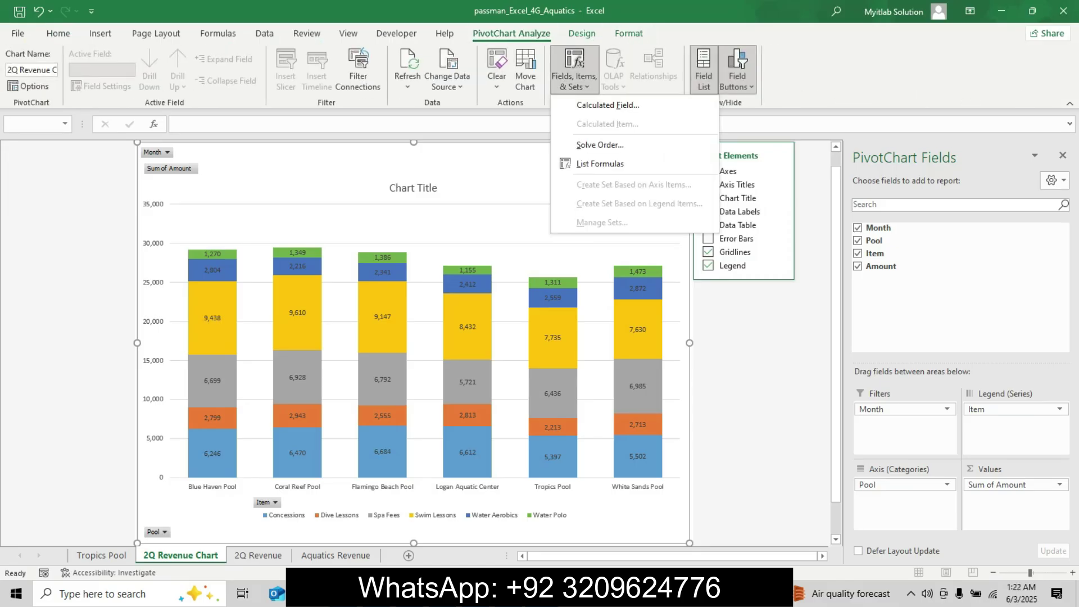
pyautogui.click(736, 81)
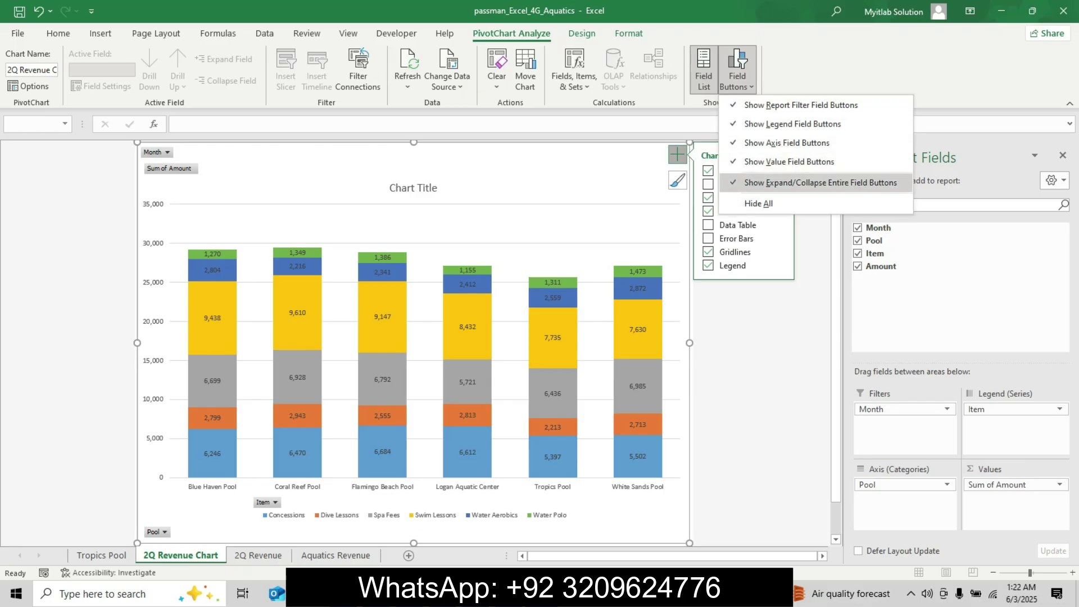
pyautogui.click(758, 203)
pyautogui.click(738, 59)
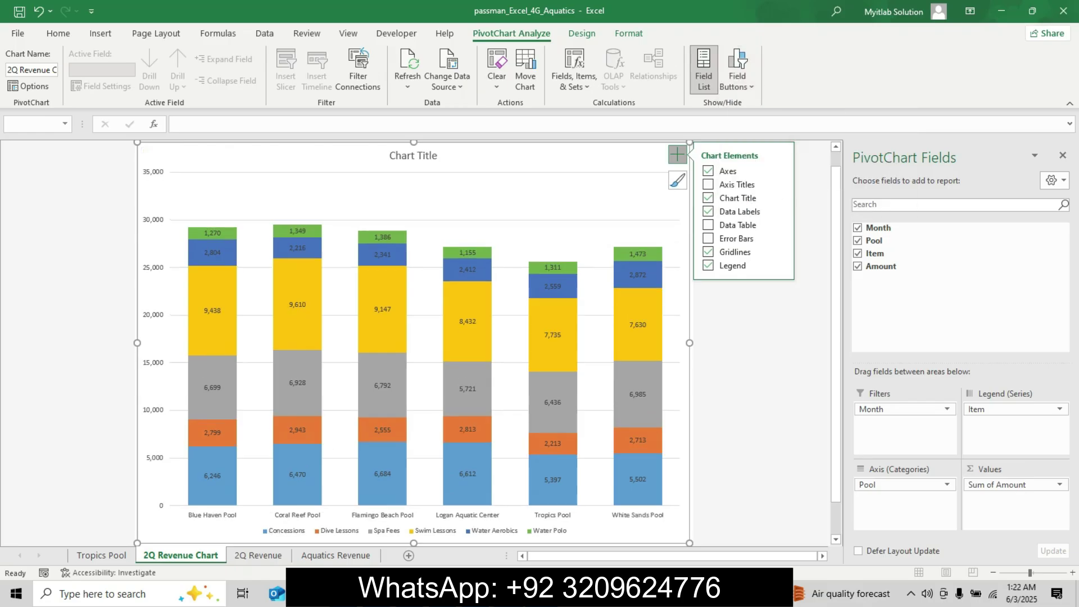
# - Copy the title text from step 7 in Word and set the PivotChart's title to 2nd Quarter Aquatics Program Revenue
pyautogui.hotkey('alt', 'Tab')
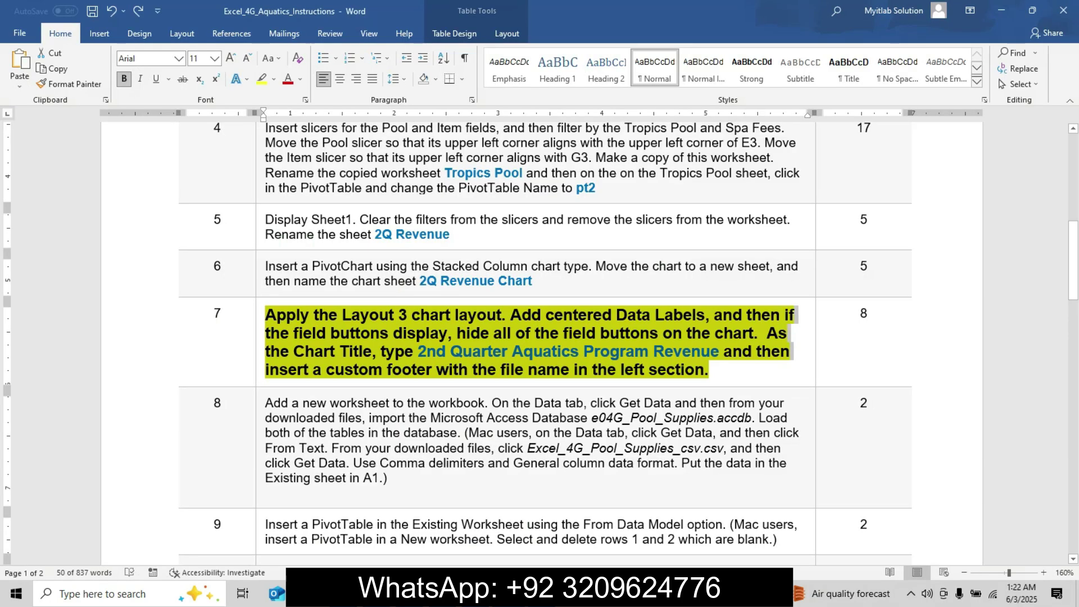
pyautogui.click(425, 352)
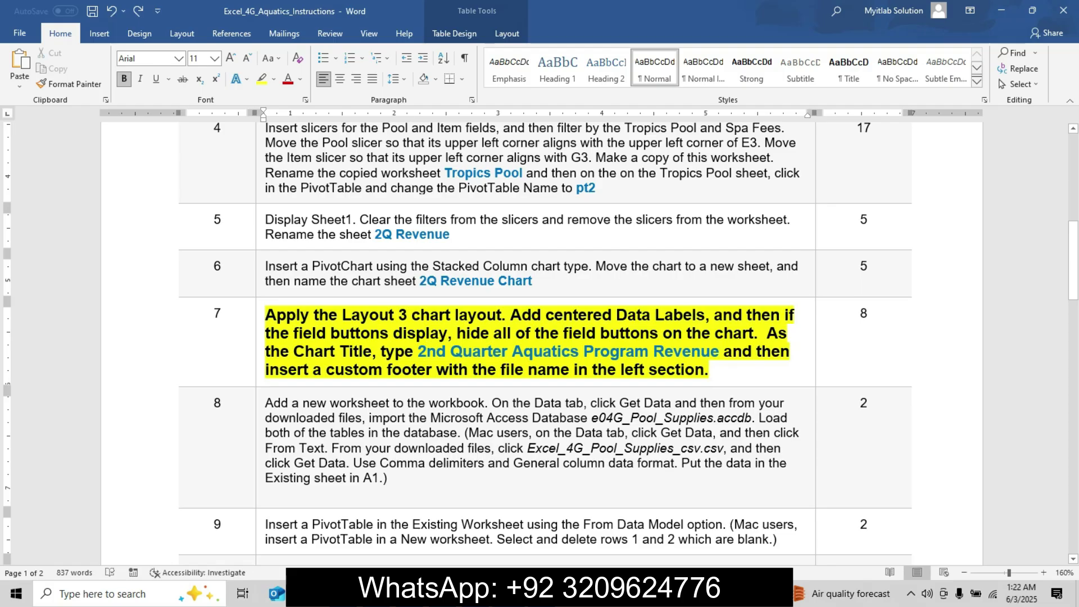
pyautogui.moveTo(418, 352); pyautogui.dragTo(720, 352)
pyautogui.hotkey('ctrl', 'c')
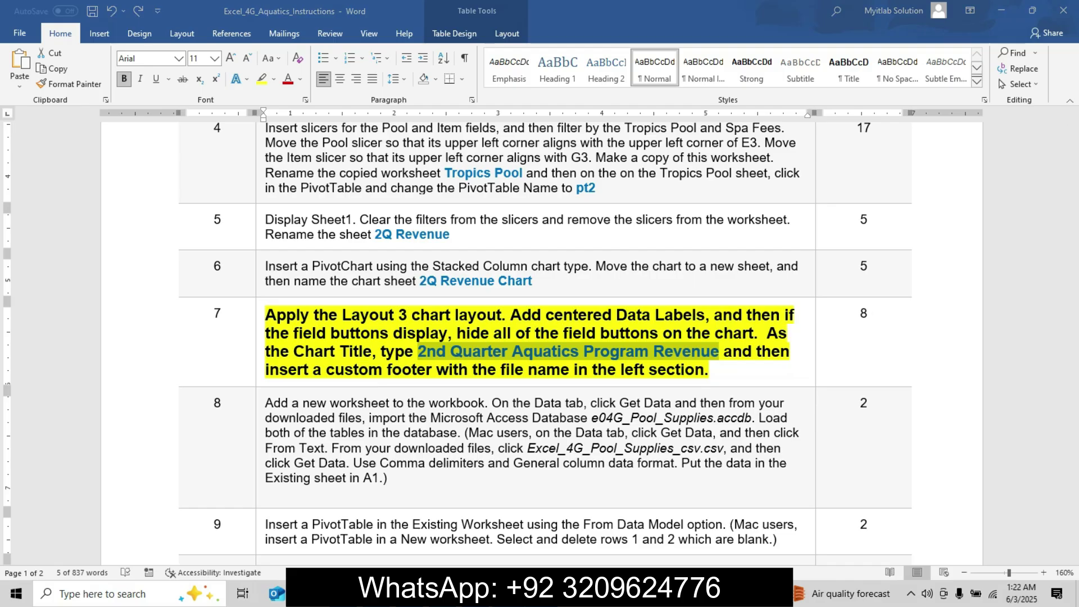
pyautogui.hotkey('alt', 'Tab')
pyautogui.click(413, 156)
pyautogui.click(382, 124)
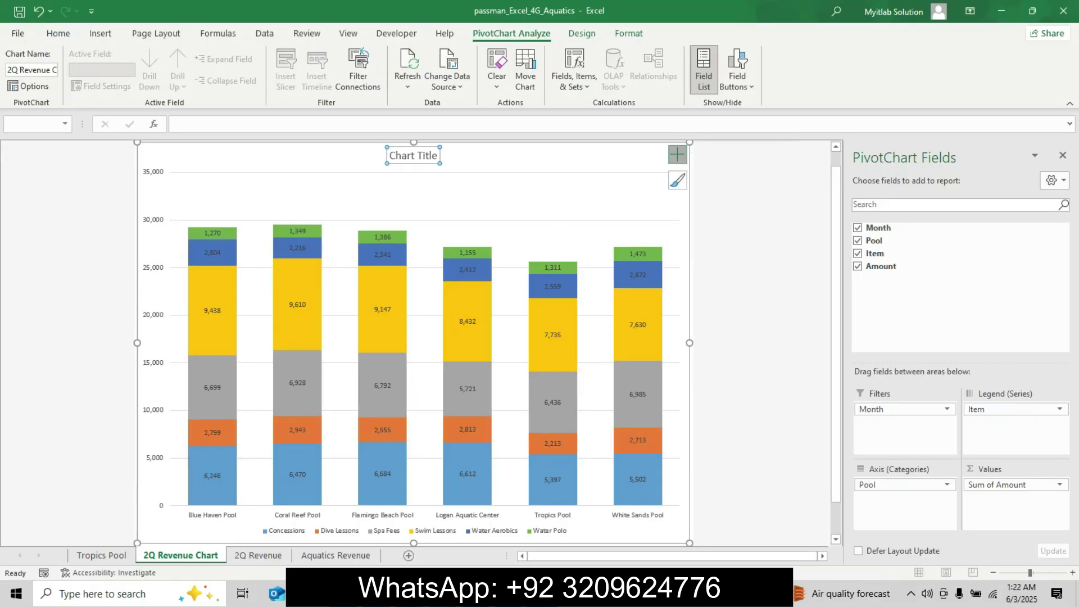
pyautogui.hotkey('ctrl', 'v')
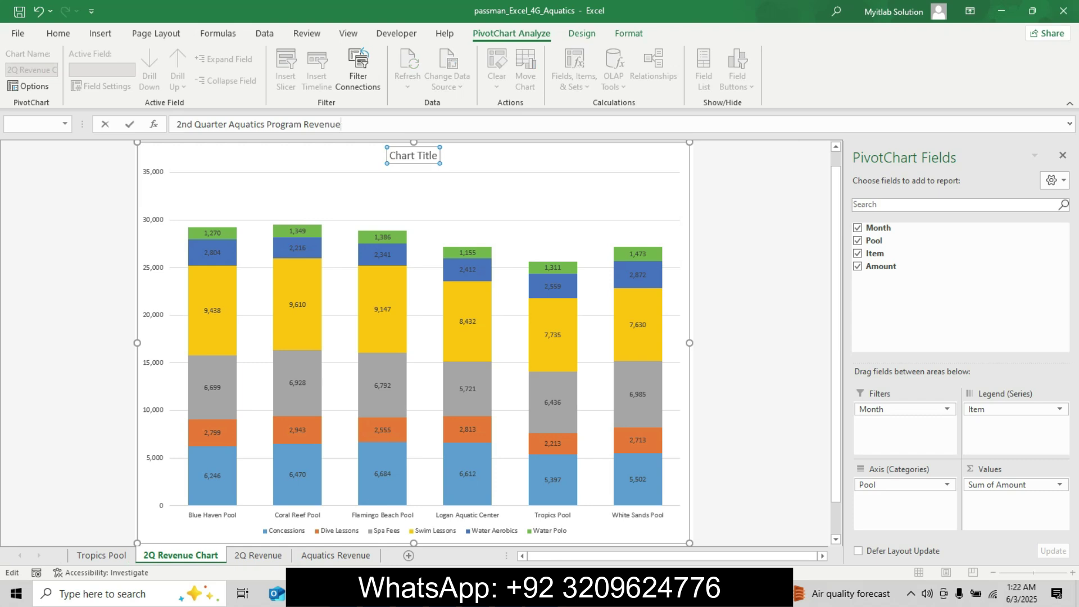
pyautogui.press('Return')
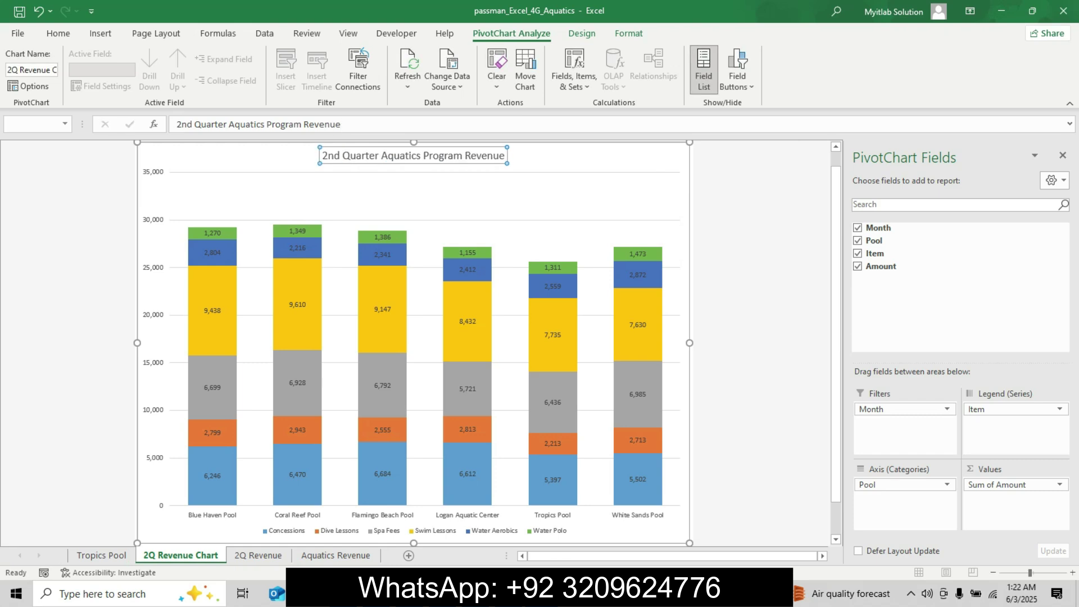
# - Reread the footer instruction in Word, and in Excel open the header and footer page settings of the chart sheet
pyautogui.click(509, 594)
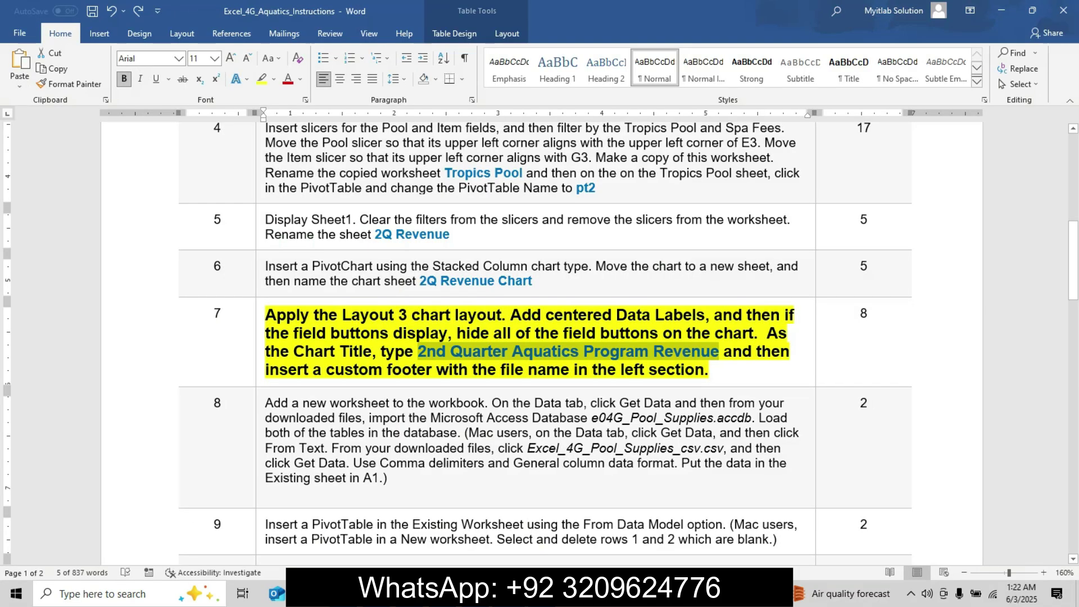
pyautogui.click(658, 370)
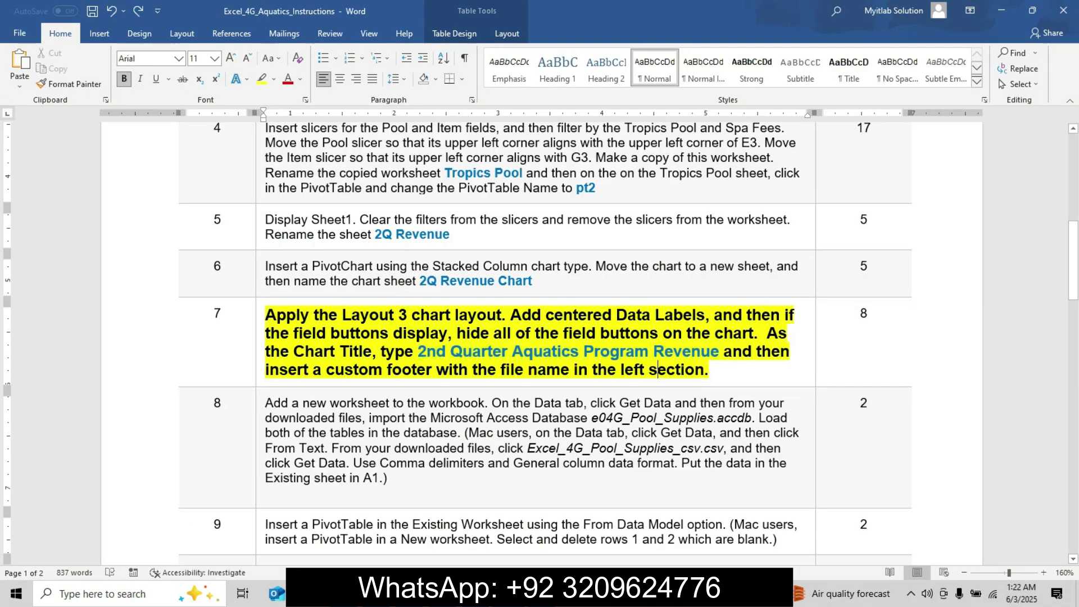
pyautogui.hotkey('alt', 'Tab')
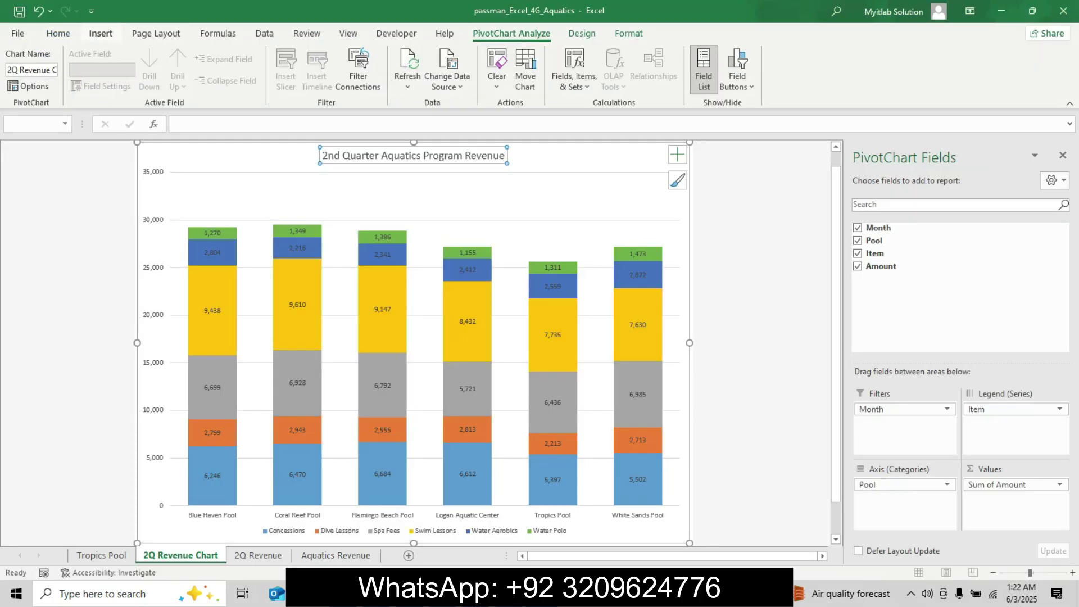
pyautogui.click(100, 33)
pyautogui.click(155, 33)
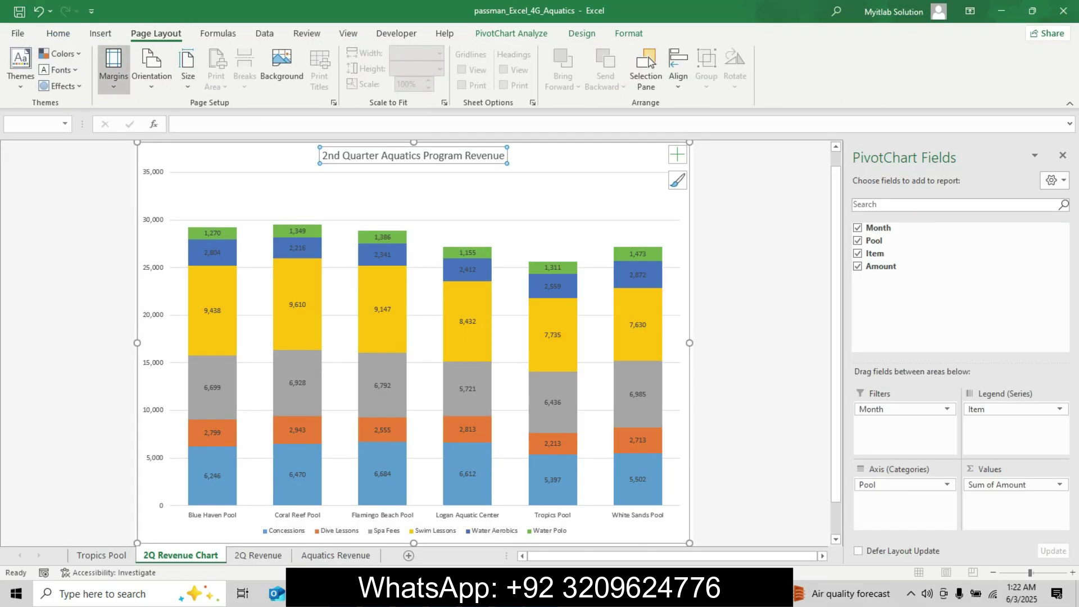
pyautogui.click(113, 67)
pyautogui.click(152, 335)
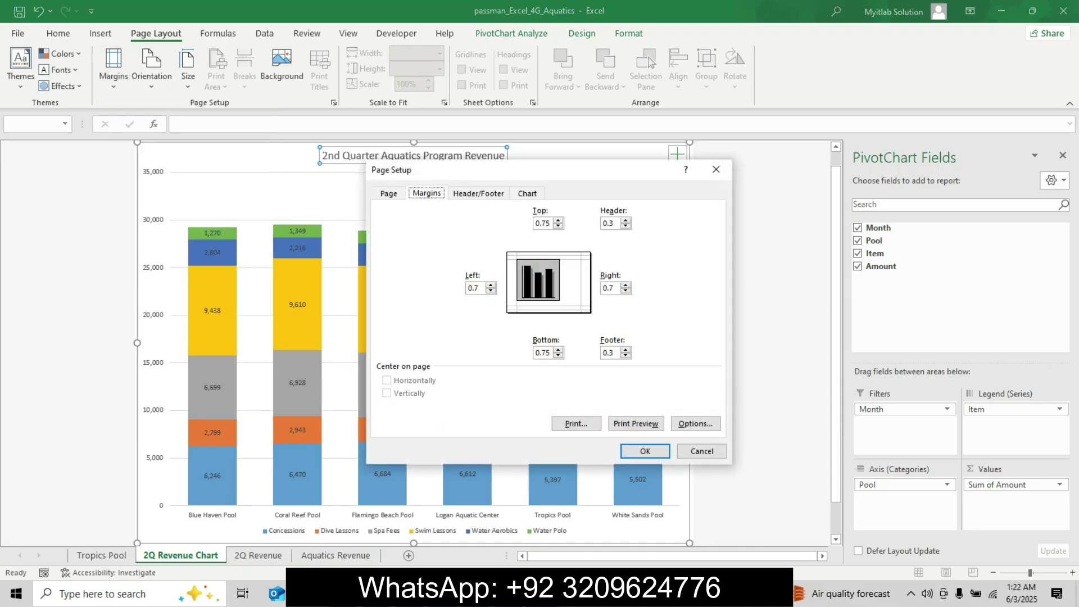
pyautogui.click(478, 194)
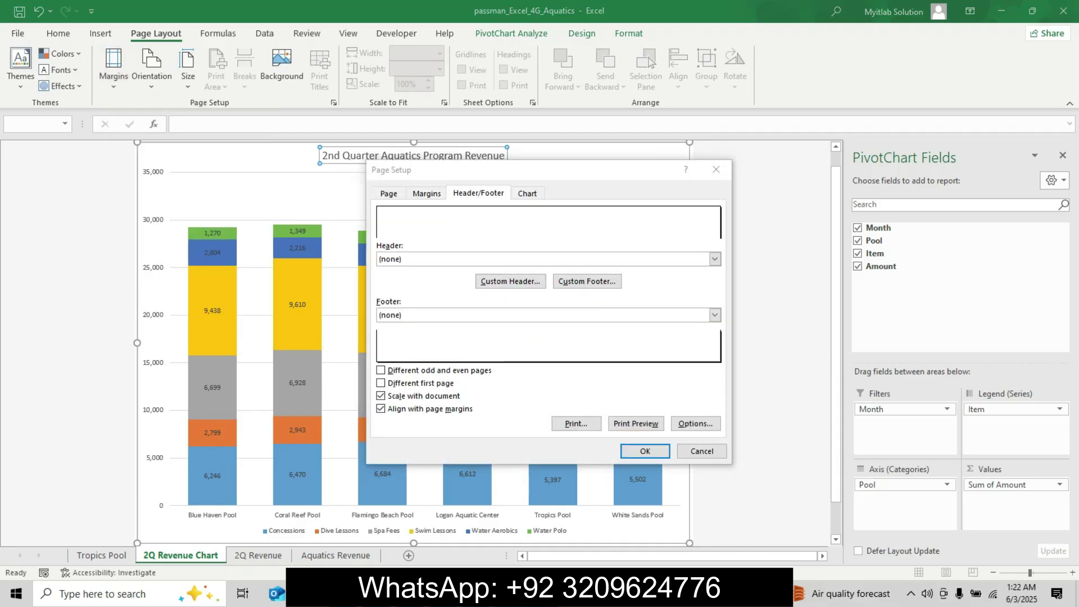
# - Insert a custom footer with the file name in the left section of the chart sheet, rechecking the instruction in Word
pyautogui.hotkey('alt', 'Tab')
pyautogui.click(542, 593)
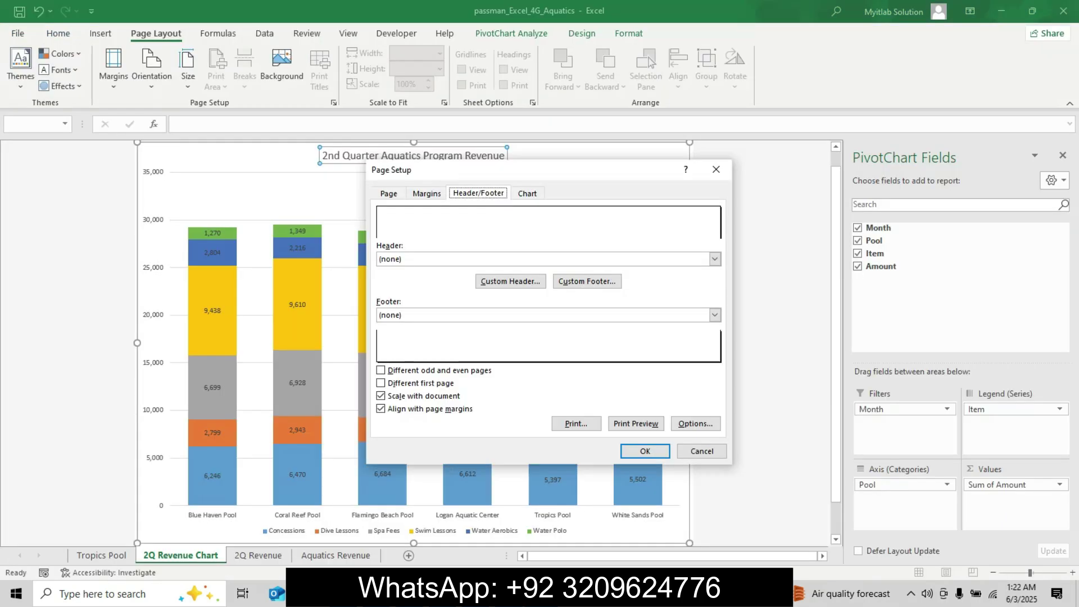
pyautogui.click(587, 281)
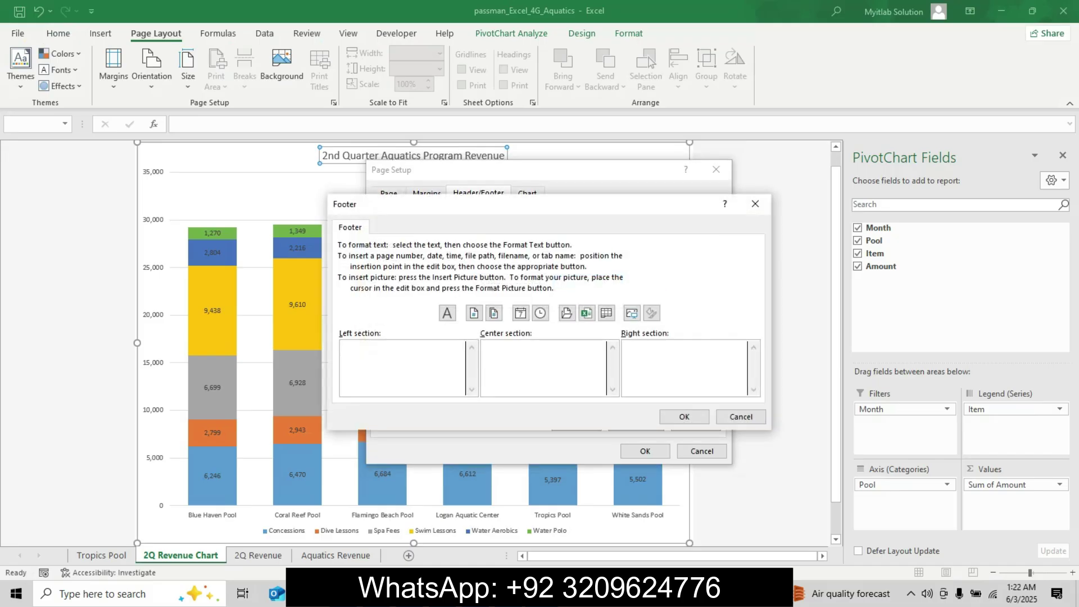
pyautogui.hotkey('alt', 'Tab')
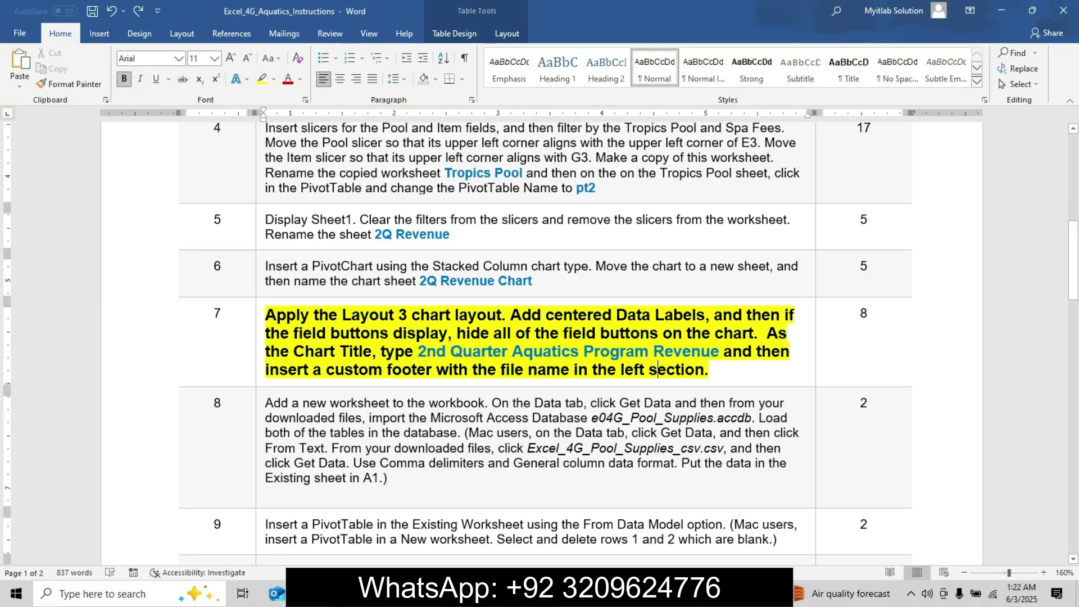
pyautogui.click(553, 553)
pyautogui.click(586, 313)
pyautogui.click(683, 417)
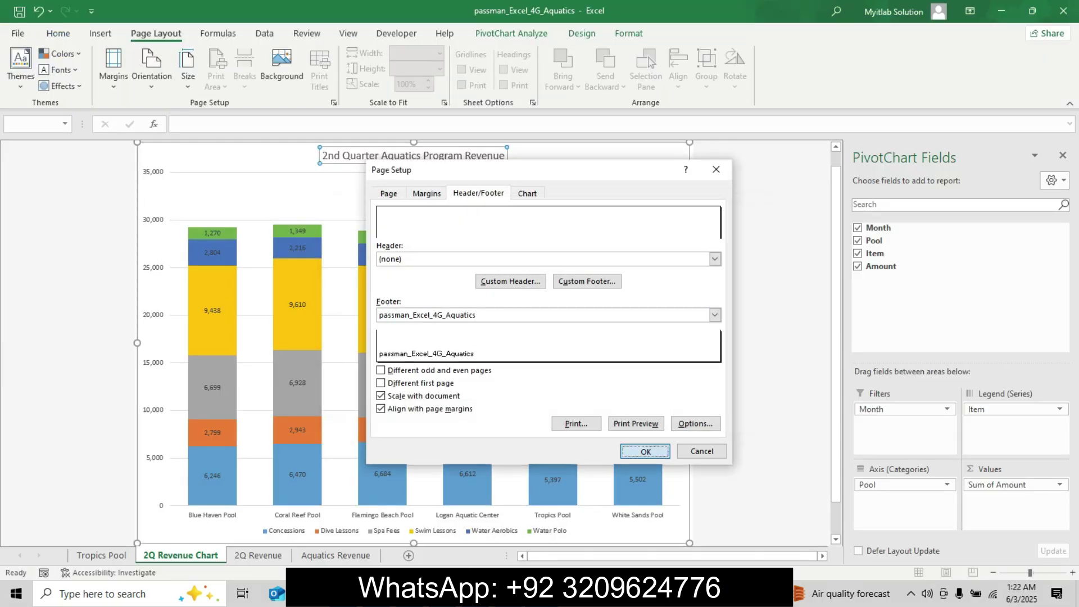
pyautogui.click(644, 451)
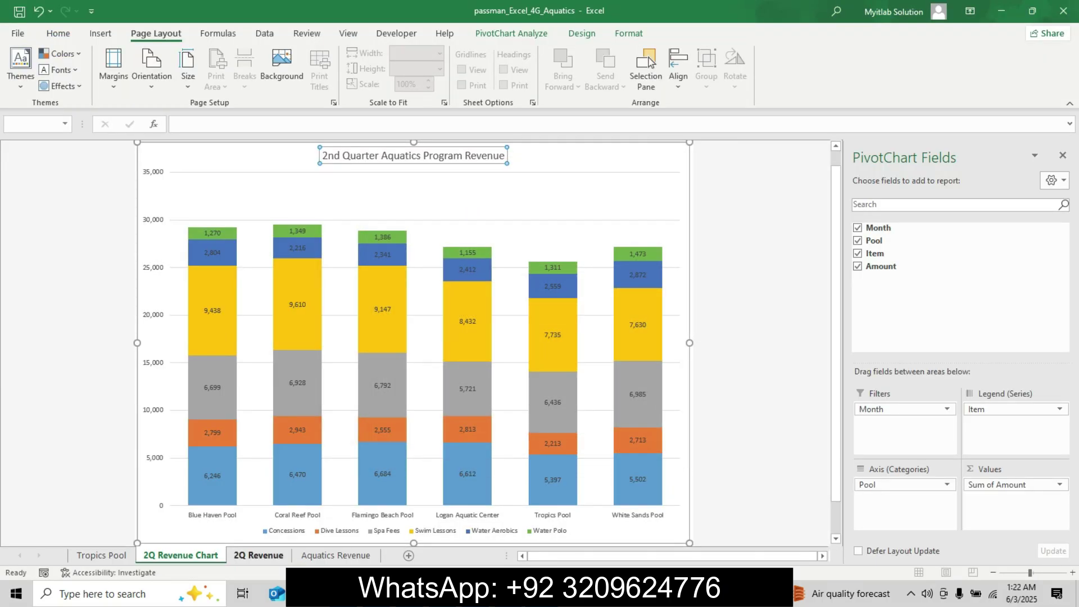
# - Review the 2Q Revenue, 2Q Revenue Chart and Aquatics Revenue sheets of the workbook
pyautogui.hotkey('ctrl', 'pagedown')
pyautogui.hotkey('ctrl', 'pagedown')
pyautogui.hotkey('ctrl', 'pageup')
pyautogui.hotkey('ctrl', 'pageup')
pyautogui.hotkey('ctrl', 'pageup')
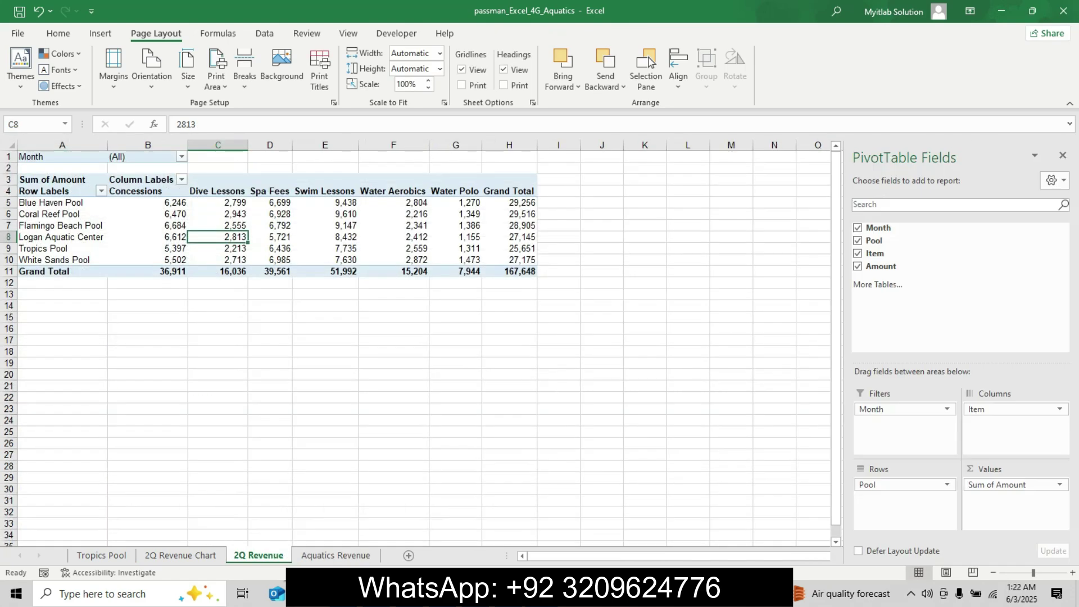
pyautogui.hotkey('ctrl', 'pagedown')
pyautogui.hotkey('ctrl', 'pagedown')
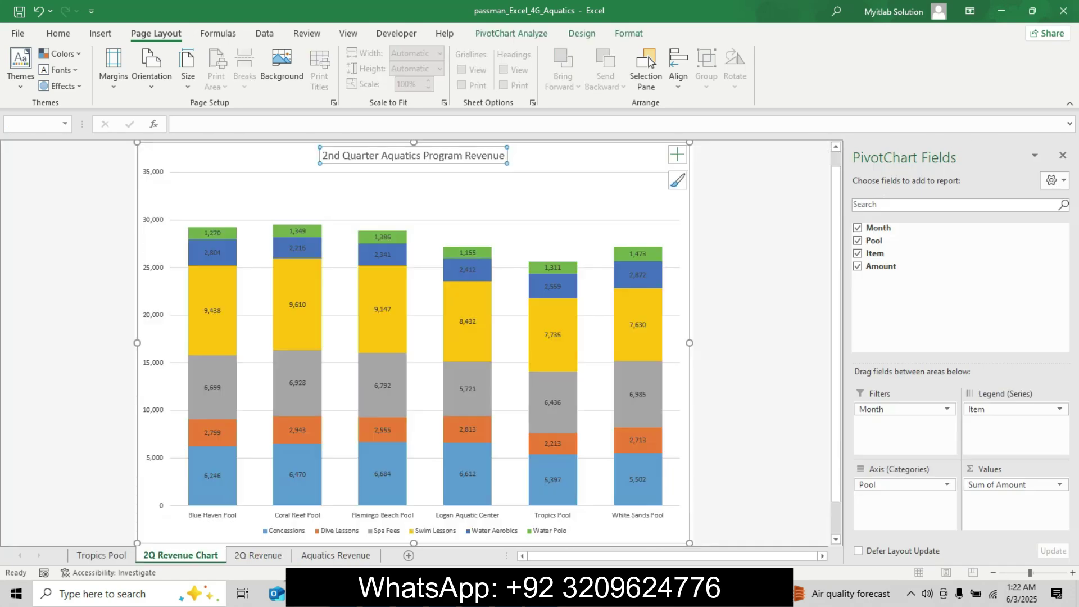
pyautogui.hotkey('ctrl', 'pagedown')
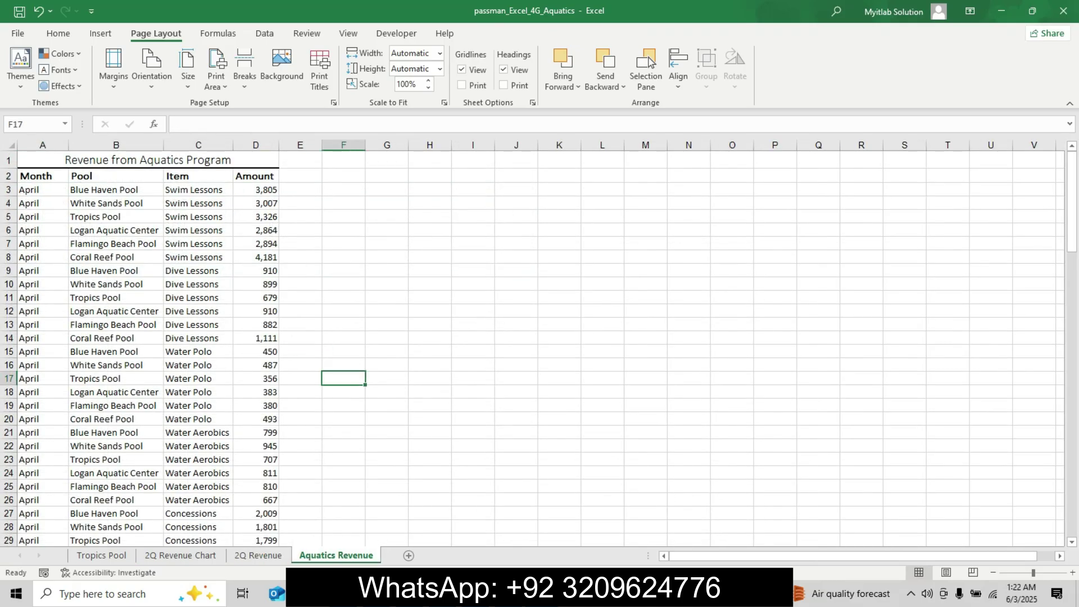
# - Switch to Word, undo the size, bold and highlight formatting of the step 7 instruction, and return to the document title
pyautogui.hotkey('alt', 'Tab')
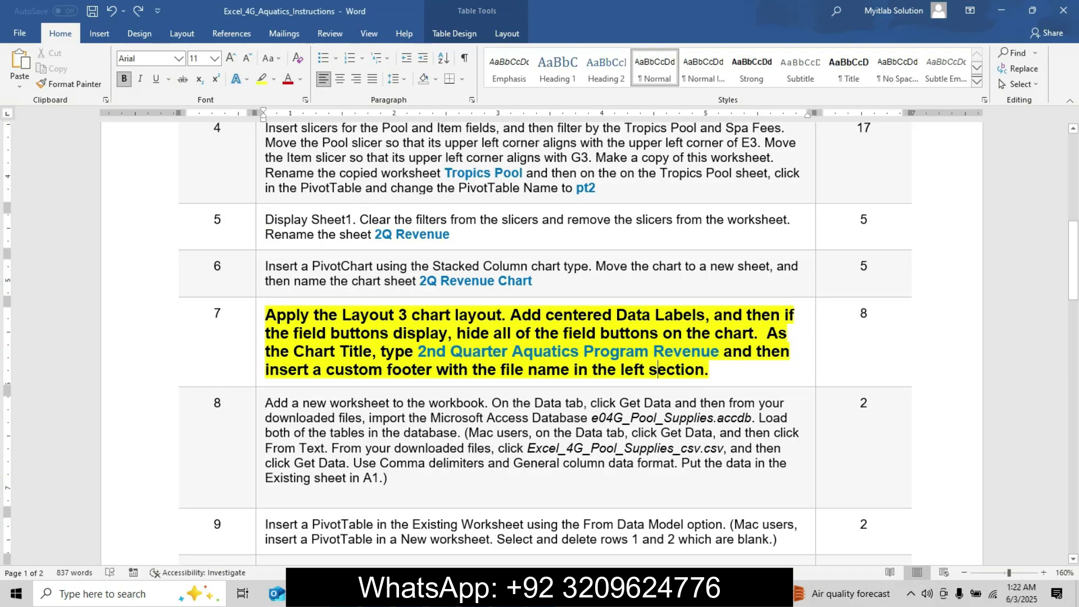
pyautogui.hotkey('ctrl', 'z')
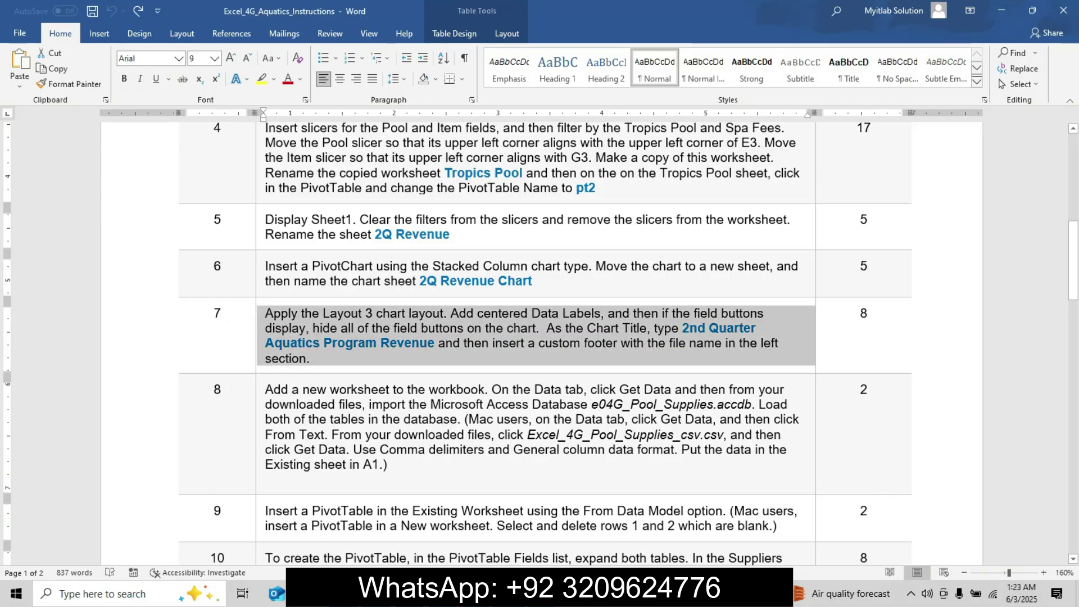
pyautogui.moveTo(1071, 260); pyautogui.dragTo(1071, 169)
pyautogui.click(636, 255)
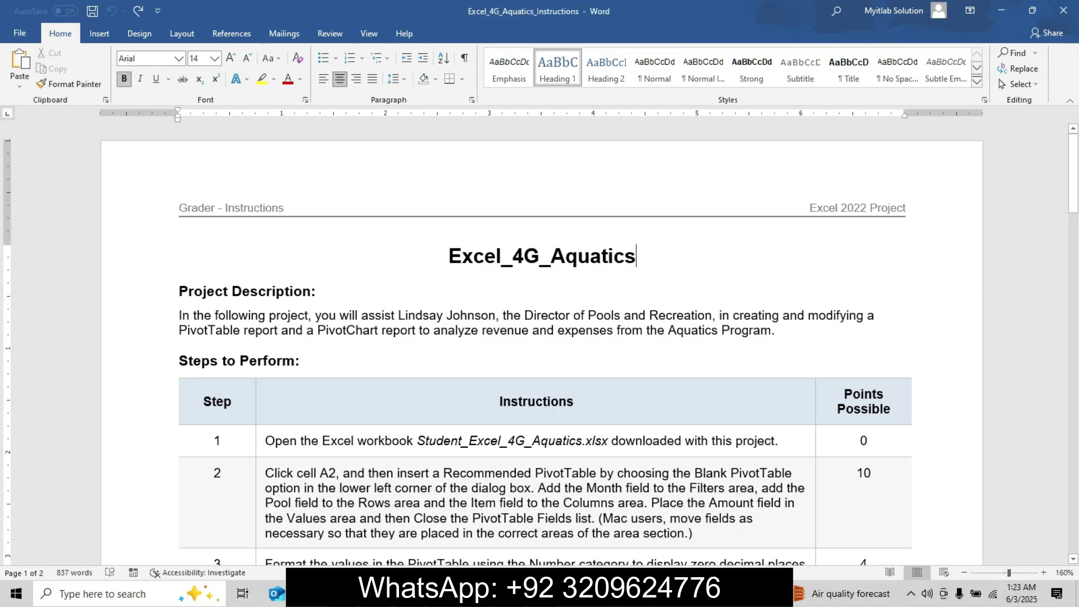